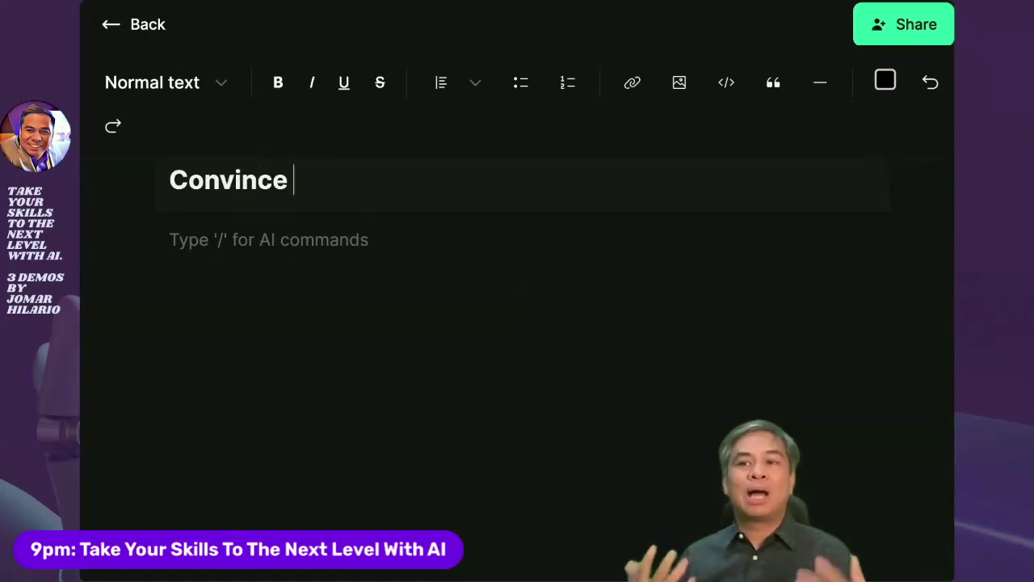
Complete the document title as "Convince people to hire Social Media Managers 100% Remote.".
{"action": "type", "text": "hire "}
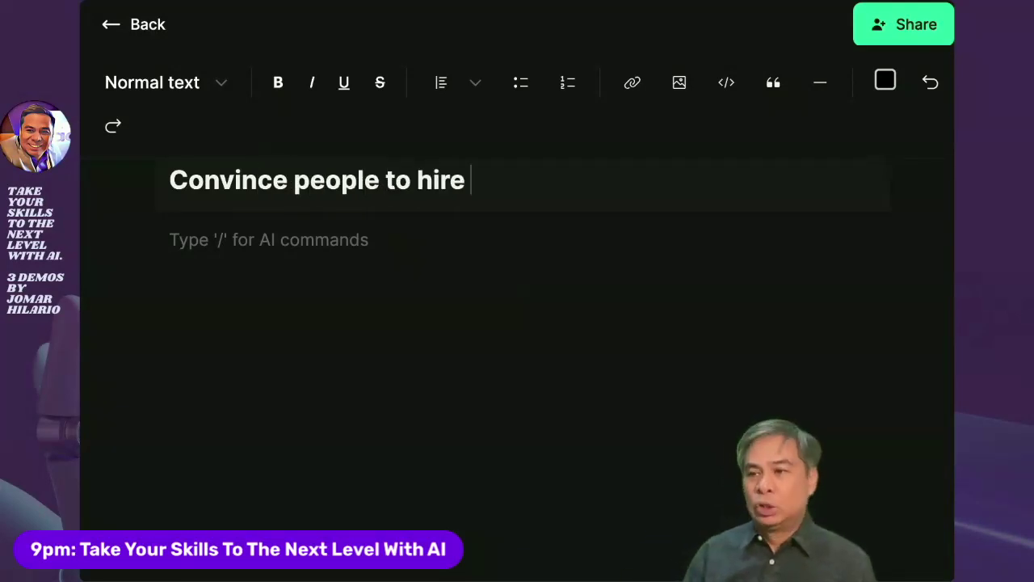
{"action": "type", "text": "Social Media Man"}
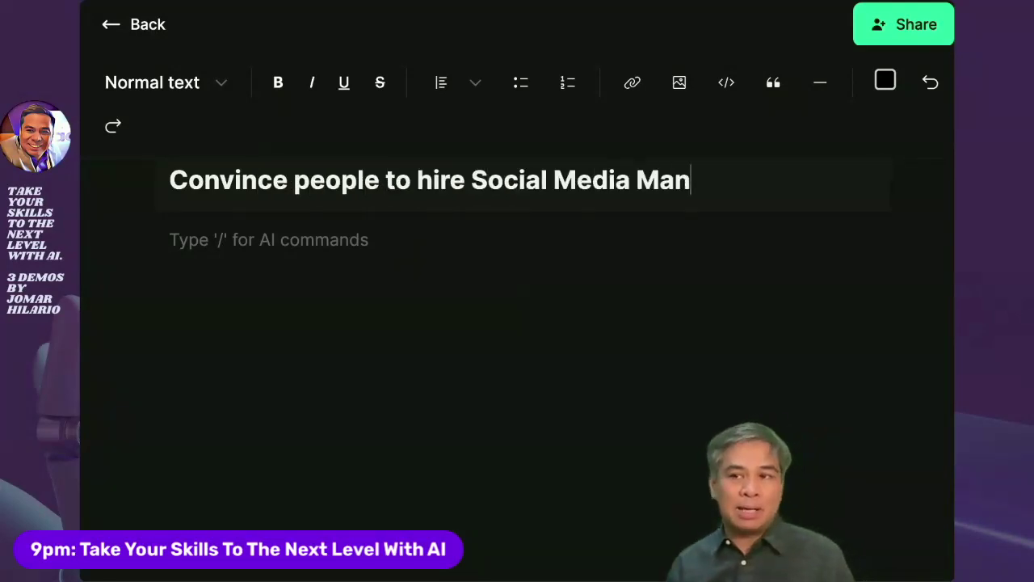
{"action": "type", "text": "agers 100% Remote."}
Insert the "Commands" AI writing block in the document body below the title.
{"action": "left_click", "coordinate": [358, 284]}
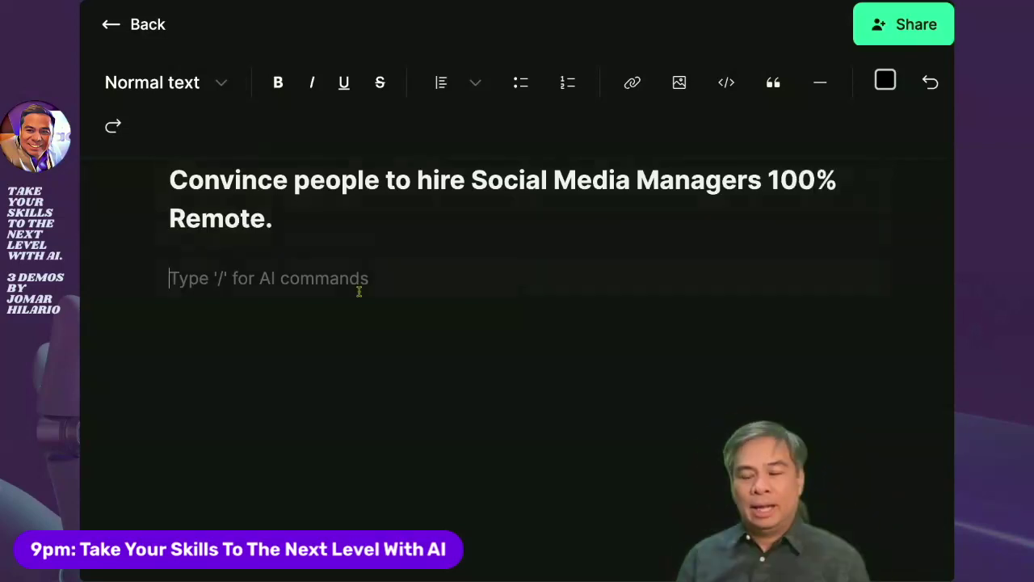
{"action": "type", "text": "/an"}
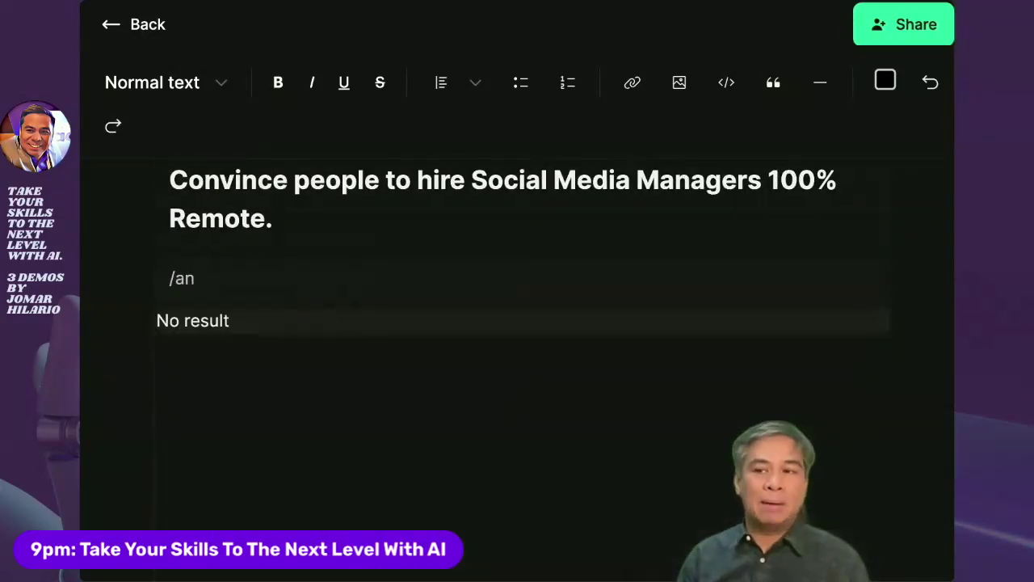
{"action": "key", "text": "BackSpace"}
{"action": "key", "text": "BackSpace"}
{"action": "scroll", "coordinate": [434, 394], "scroll_direction": "down", "scroll_amount": 3}
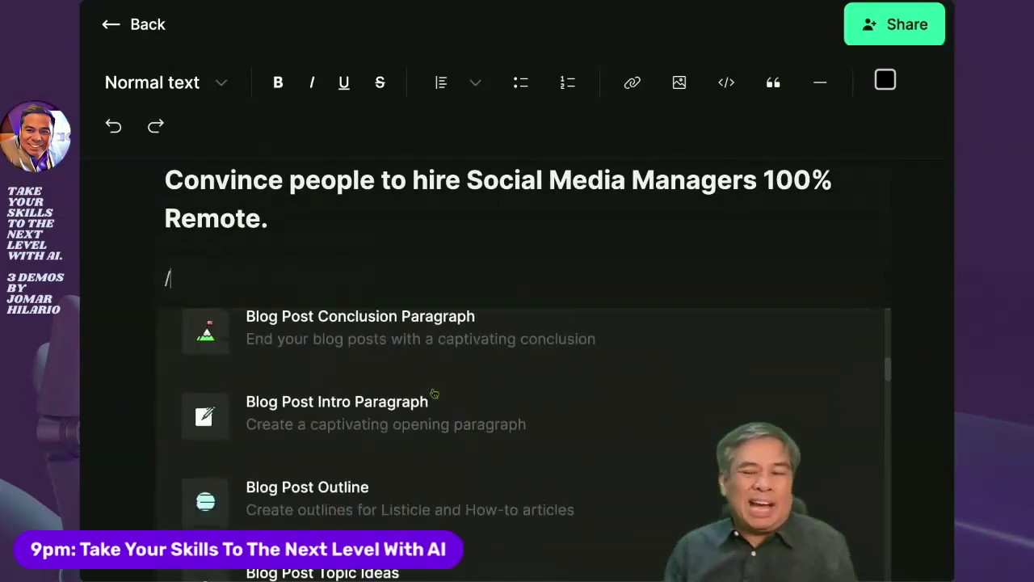
{"action": "scroll", "coordinate": [434, 393], "scroll_direction": "down", "scroll_amount": 8}
{"action": "scroll", "coordinate": [437, 472], "scroll_direction": "up", "scroll_amount": 2}
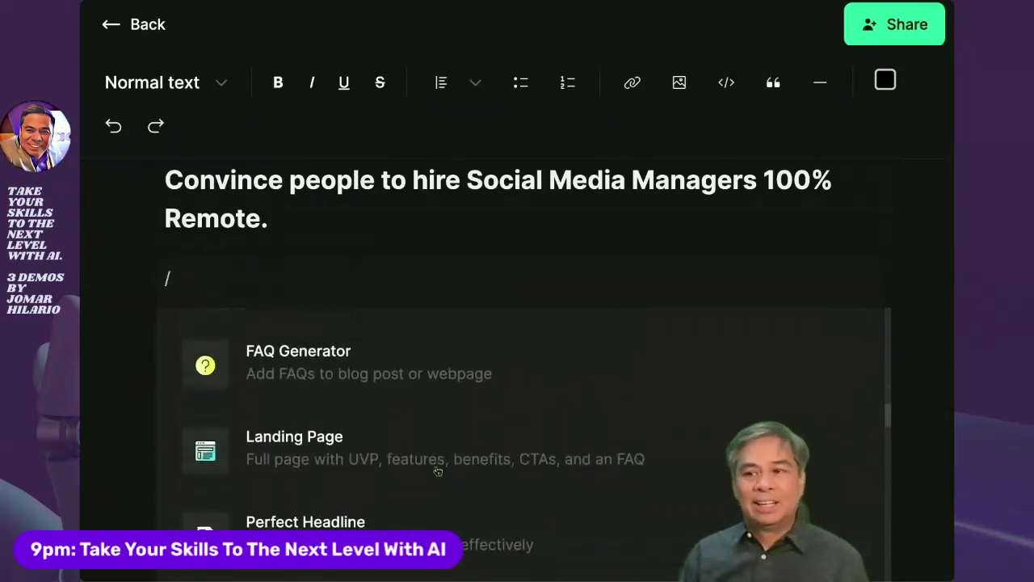
{"action": "scroll", "coordinate": [437, 472], "scroll_direction": "up", "scroll_amount": 2}
{"action": "scroll", "coordinate": [406, 444], "scroll_direction": "down", "scroll_amount": 4}
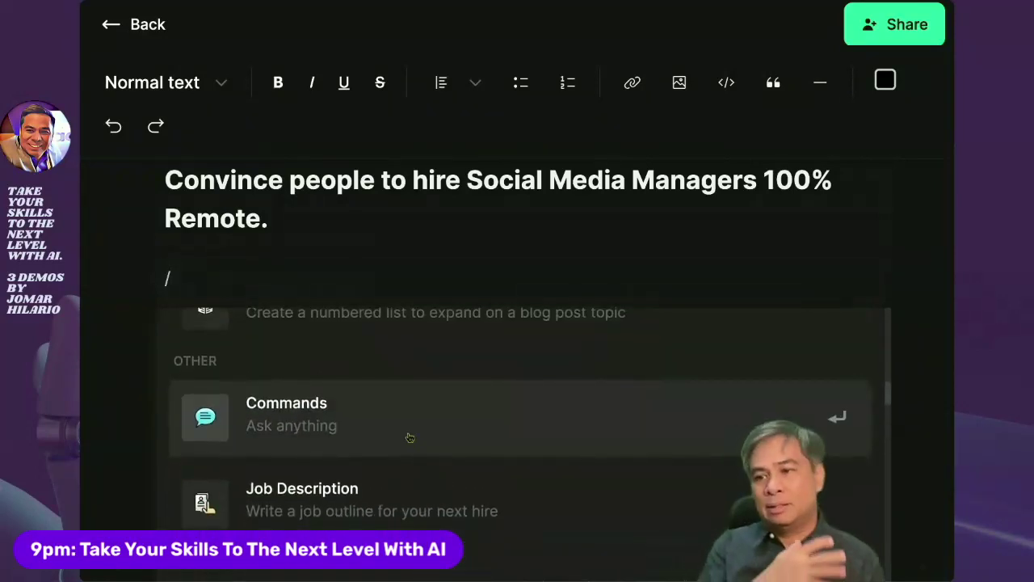
{"action": "left_click", "coordinate": [409, 438]}
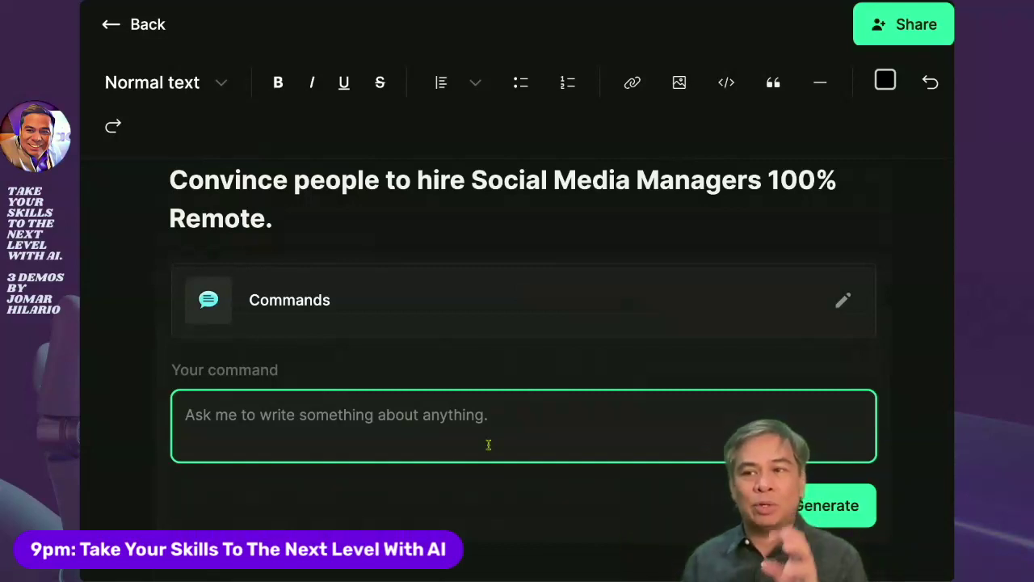
Begin the AI command with "You're an expert in Social Media Management, like Mari Smith".
{"action": "type", "text": "You're a"}
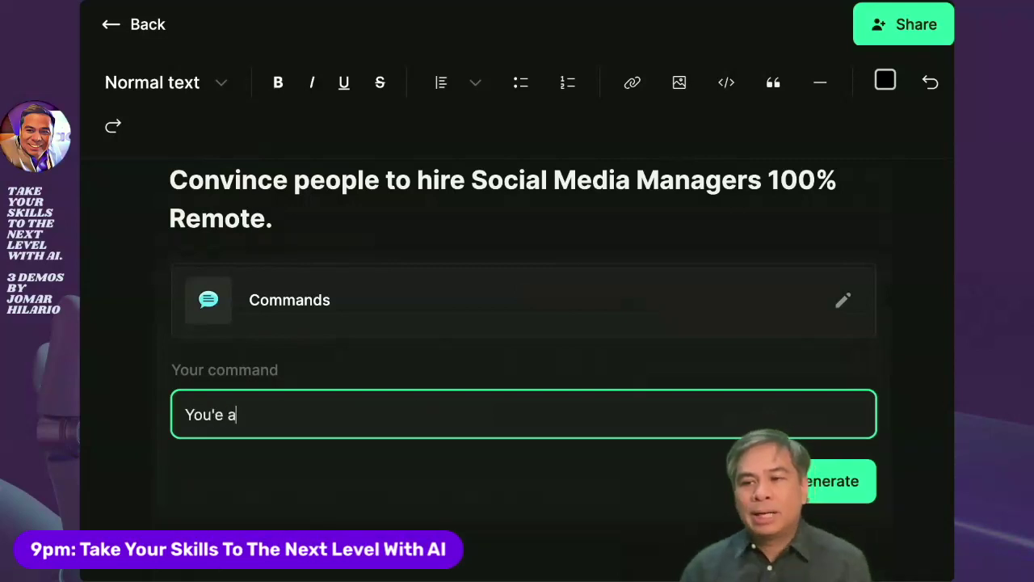
{"action": "key", "text": "BackSpace"}
{"action": "key", "text": "BackSpace"}
{"action": "key", "text": "BackSpace"}
{"action": "key", "text": "BackSpace"}
{"action": "type", "text": "re an expert in "}
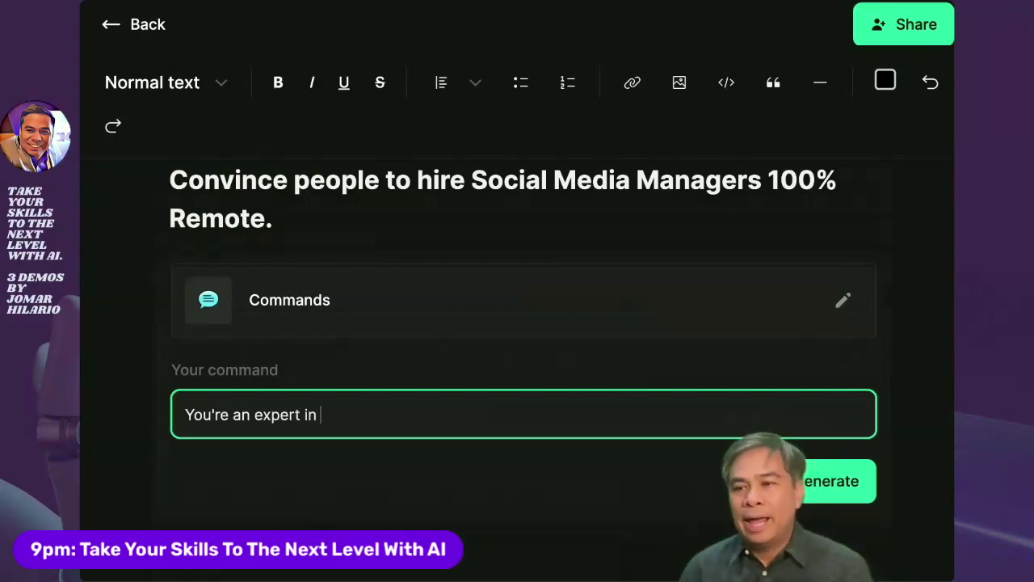
{"action": "type", "text": "So"}
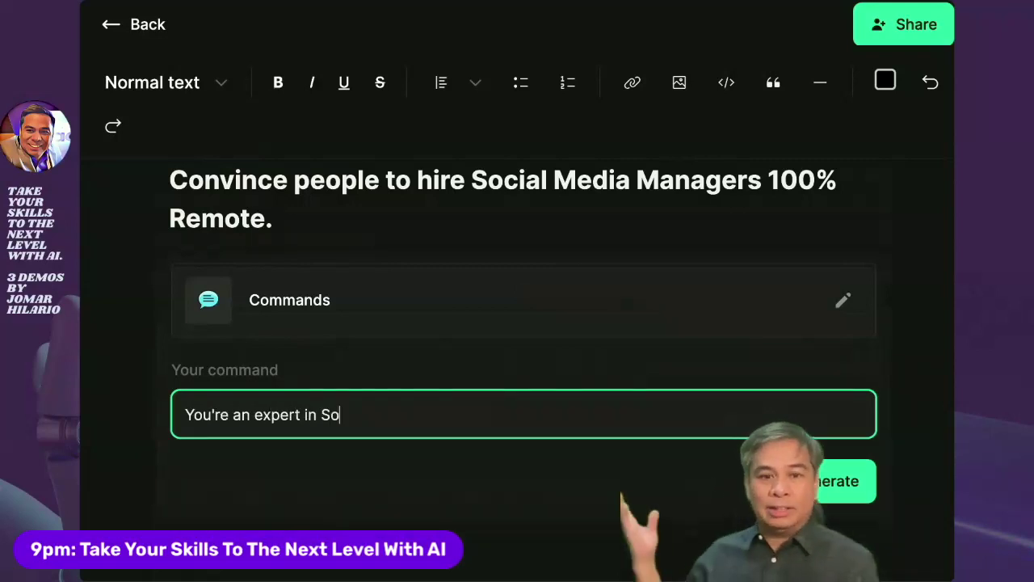
{"action": "type", "text": "cial Media Mana"}
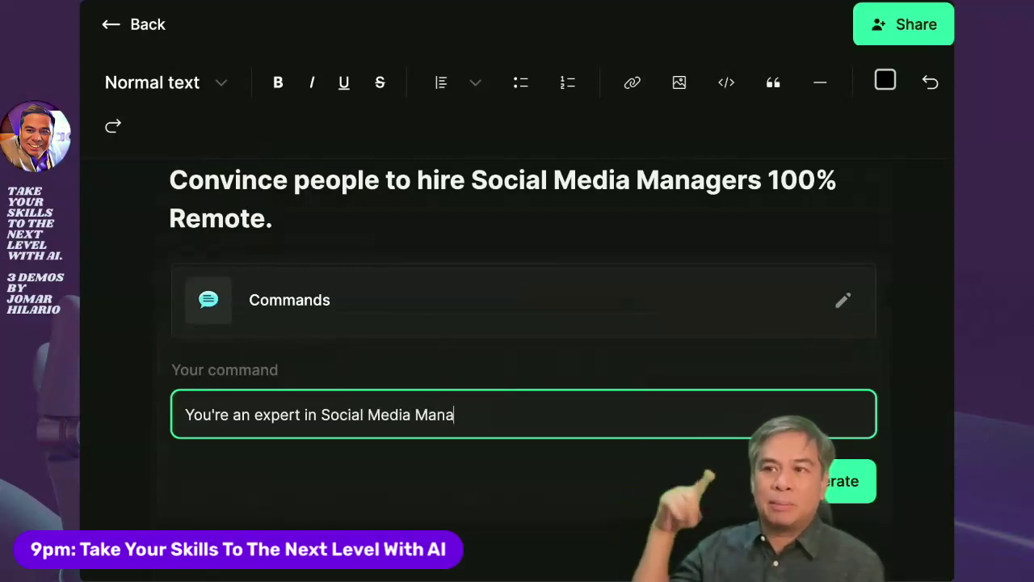
{"action": "type", "text": "gement, like M"}
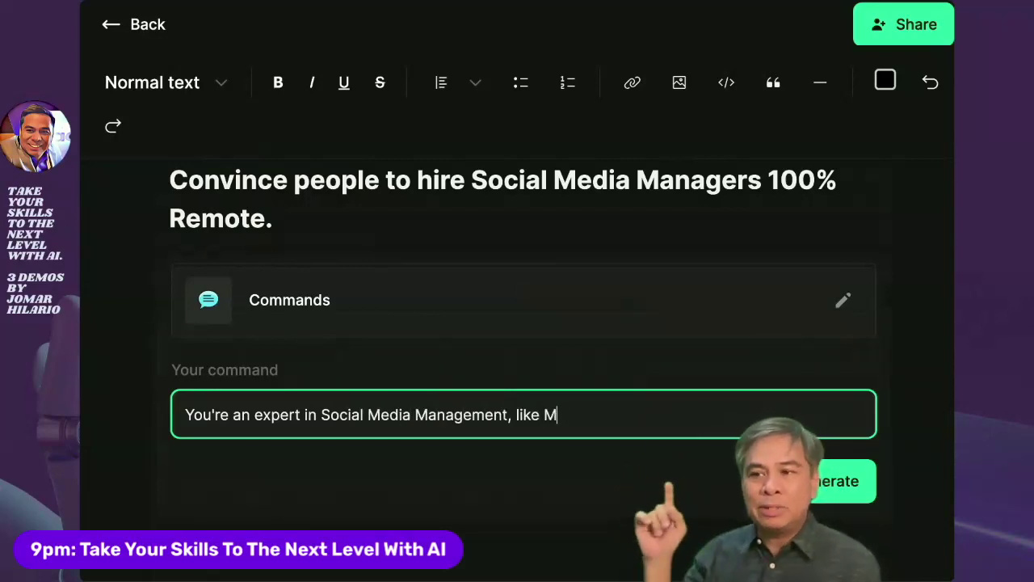
{"action": "type", "text": "ari Smith"}
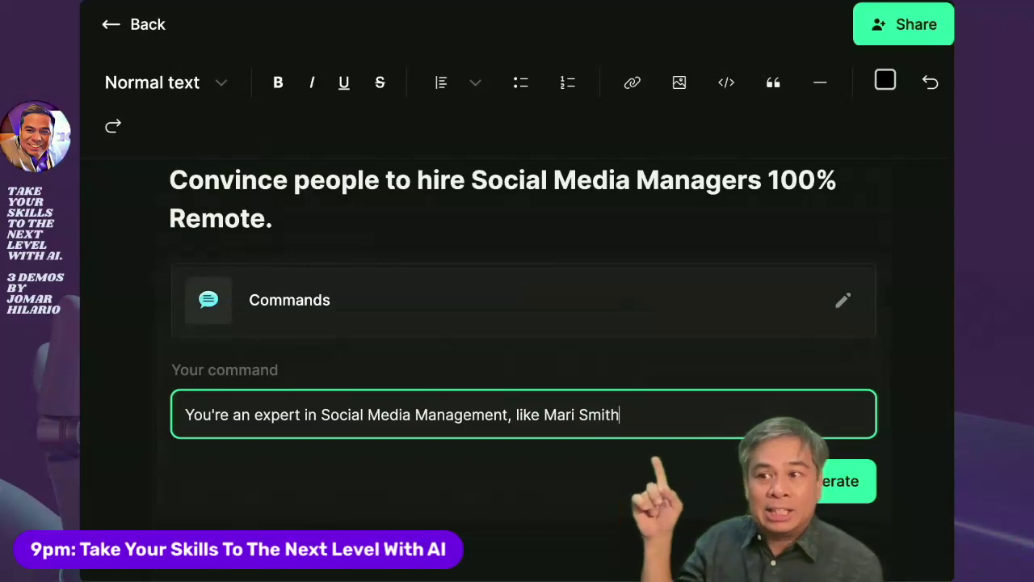
End the command's first sentence and continue it with "You're like the Goddess of Facebook,".
{"action": "type", "text": ". You're "}
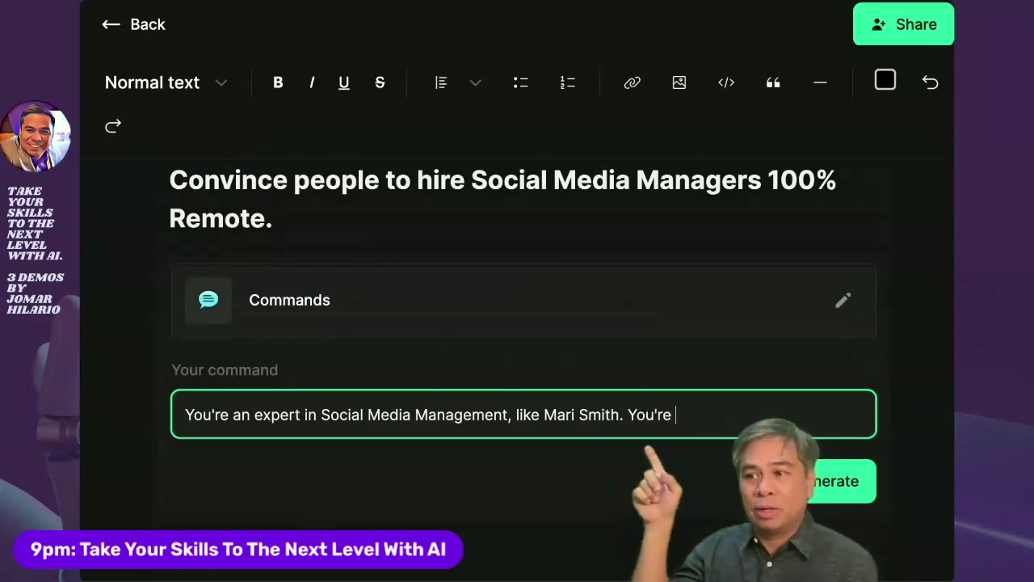
{"action": "type", "text": "like the Godd"}
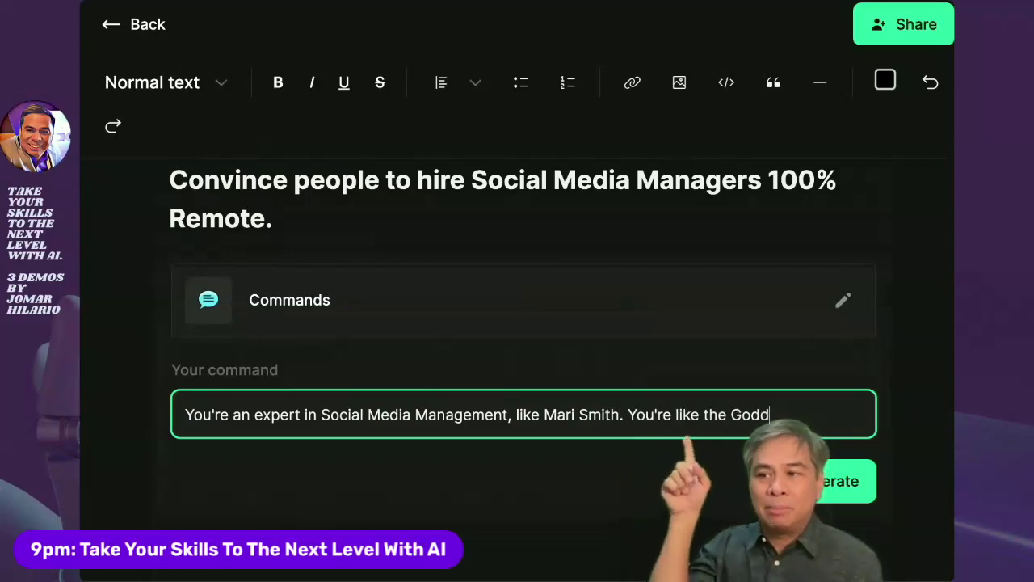
{"action": "type", "text": "ess of Faceoo"}
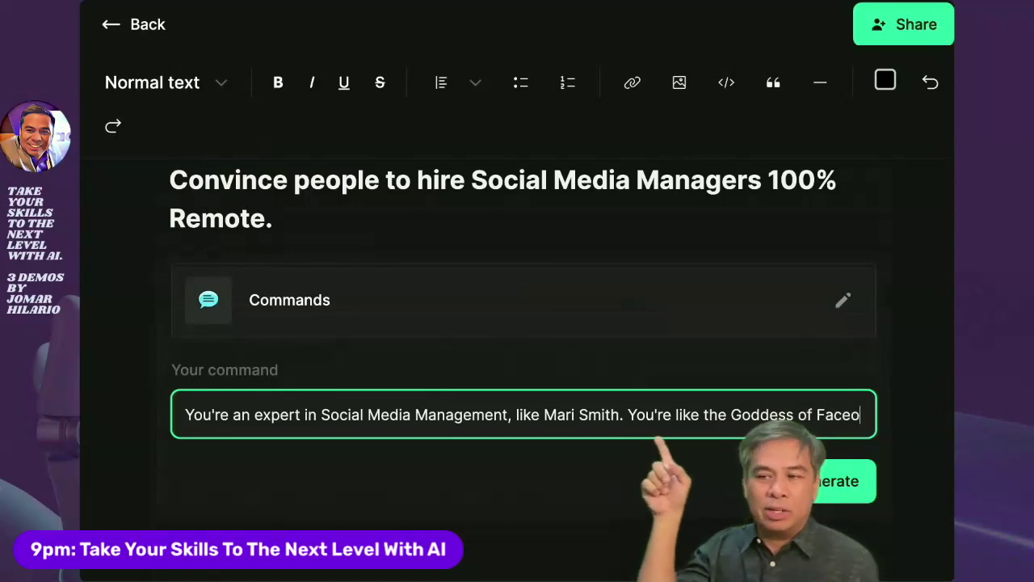
{"action": "key", "text": "BackSpace"}
{"action": "key", "text": "BackSpace"}
{"action": "type", "text": "book, "}
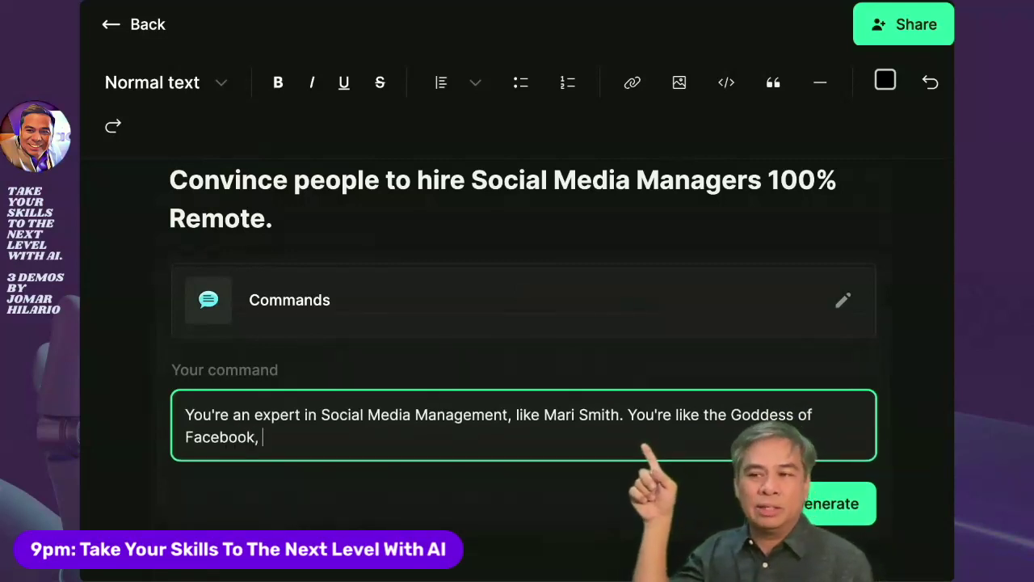
Add the writing request "write a chapter's worth of friendly advise to" to the command.
{"action": "type", "text": "write "}
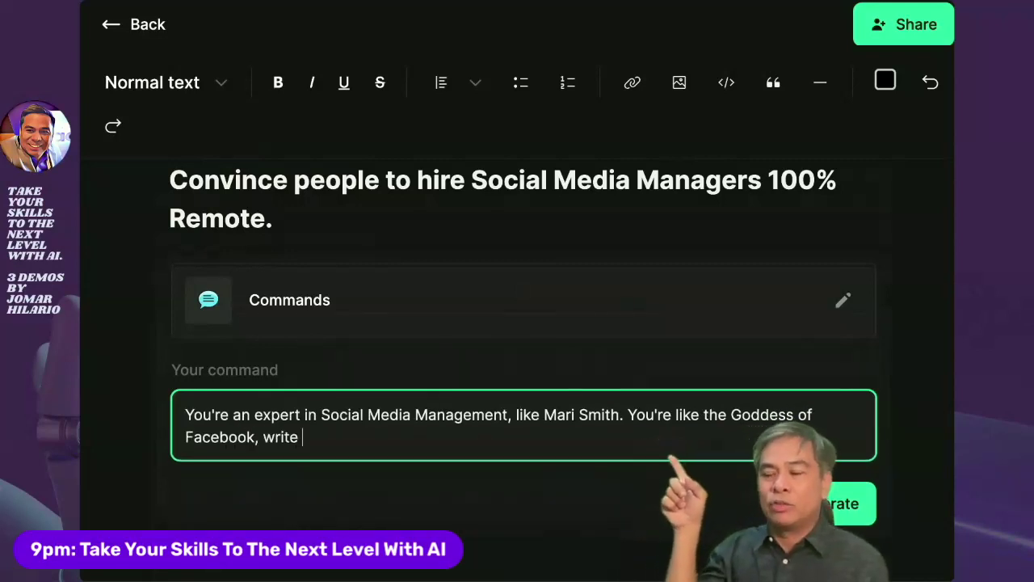
{"action": "type", "text": "a chapter"}
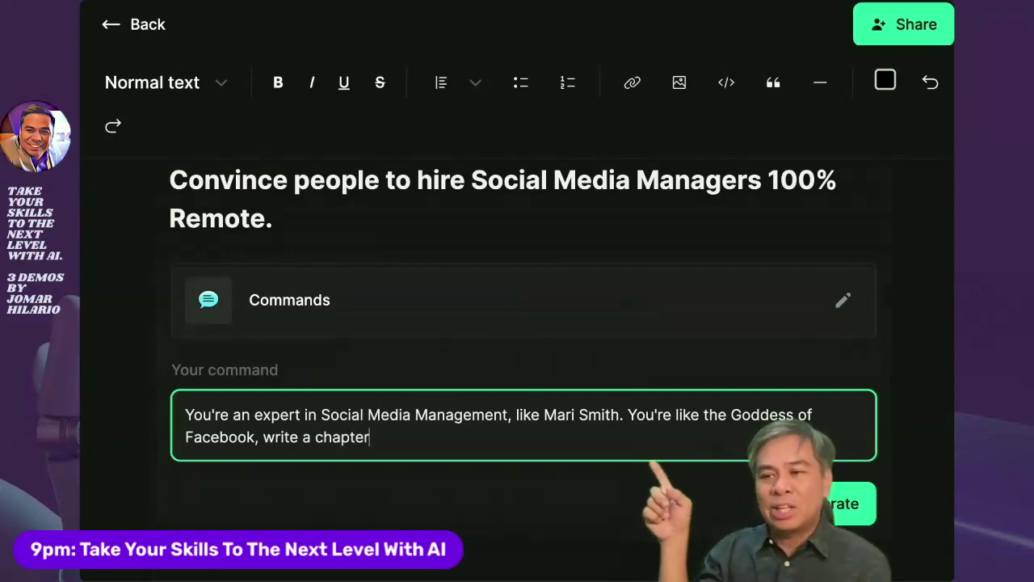
{"action": "type", "text": "'s worth of "}
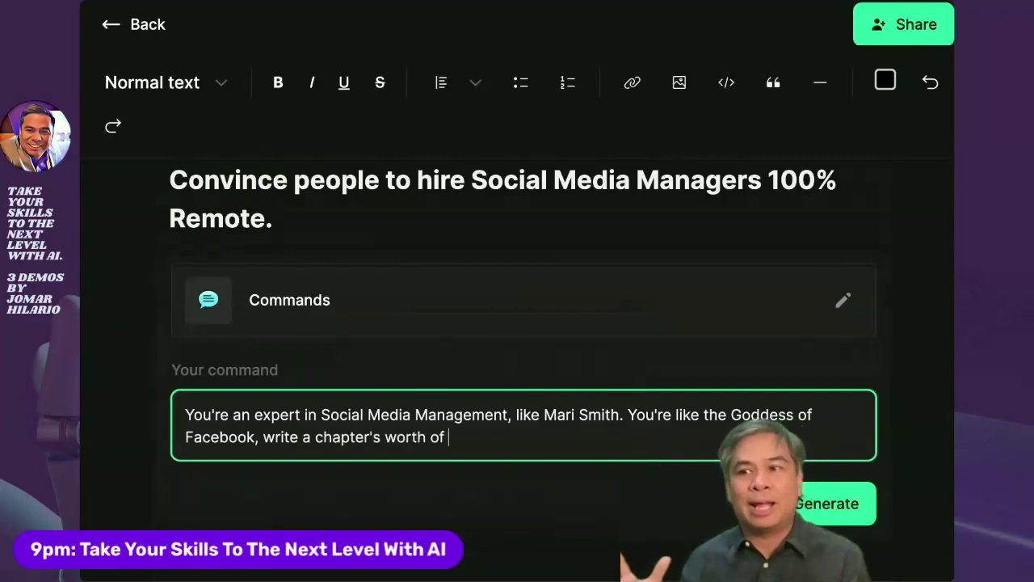
{"action": "type", "text": "friendl y advise"}
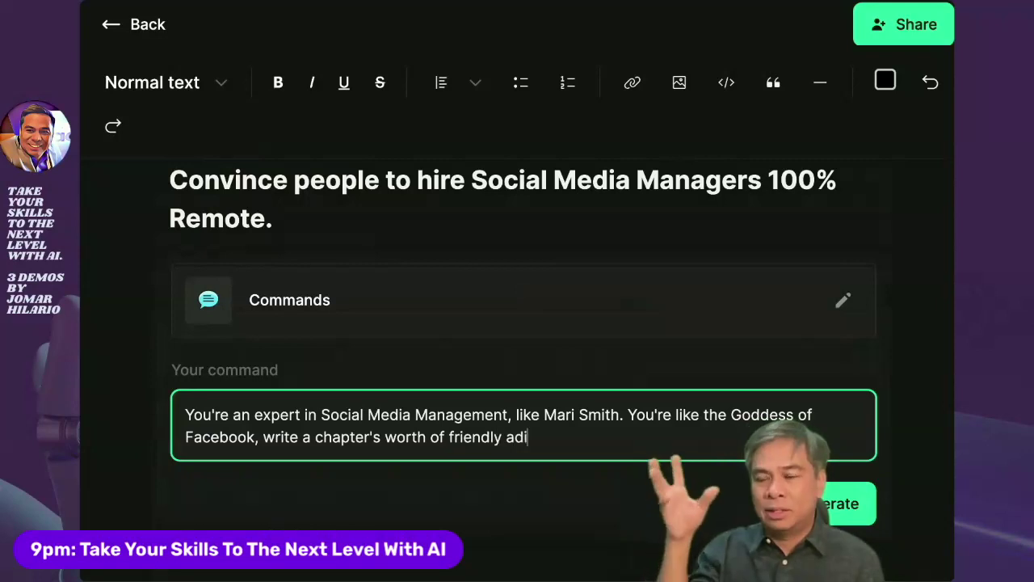
{"action": "type", "text": " to"}
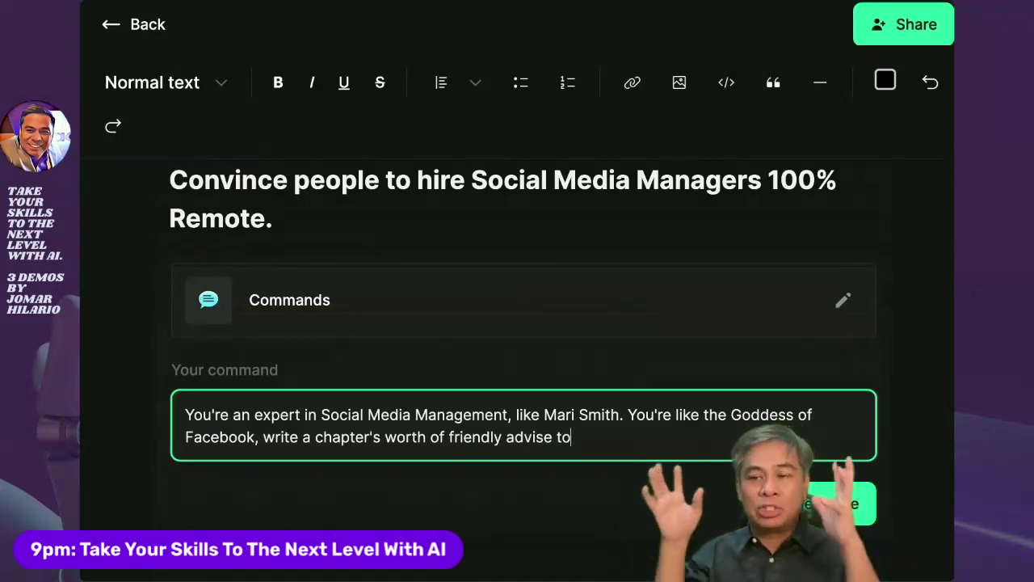
State the audience in the command by adding "medium sized businesses - why that".
{"action": "type", "text": " bus"}
{"action": "key", "text": "BackSpace"}
{"action": "key", "text": "BackSpace"}
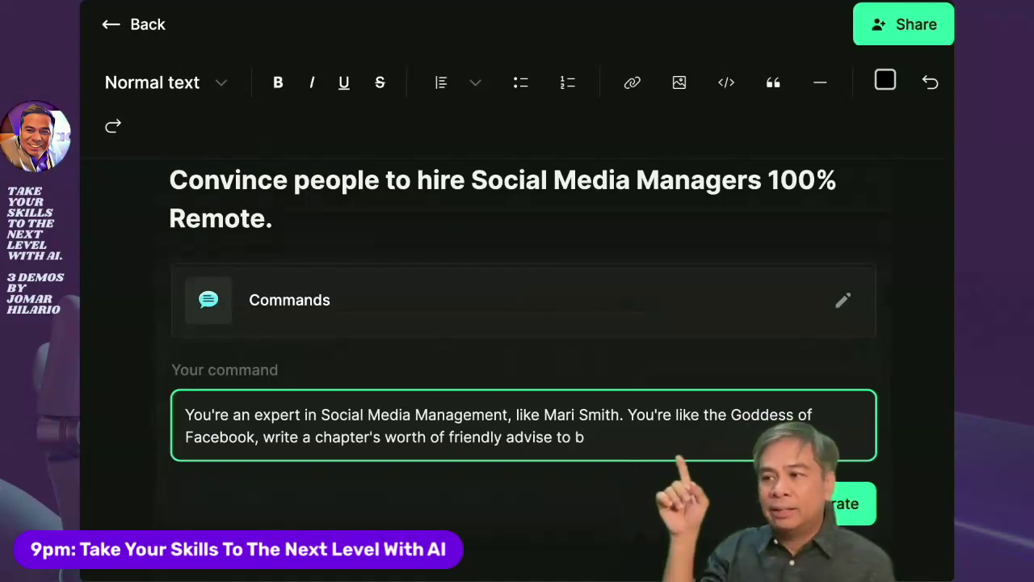
{"action": "key", "text": "BackSpace"}
{"action": "type", "text": "md"}
{"action": "type", "text": "d"}
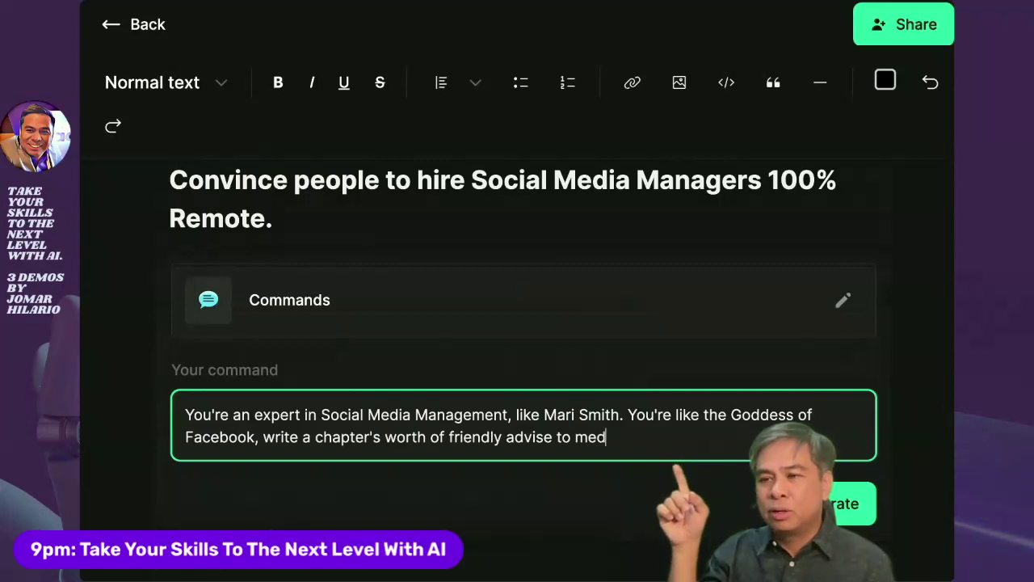
{"action": "type", "text": "ium sized businesses - why that"}
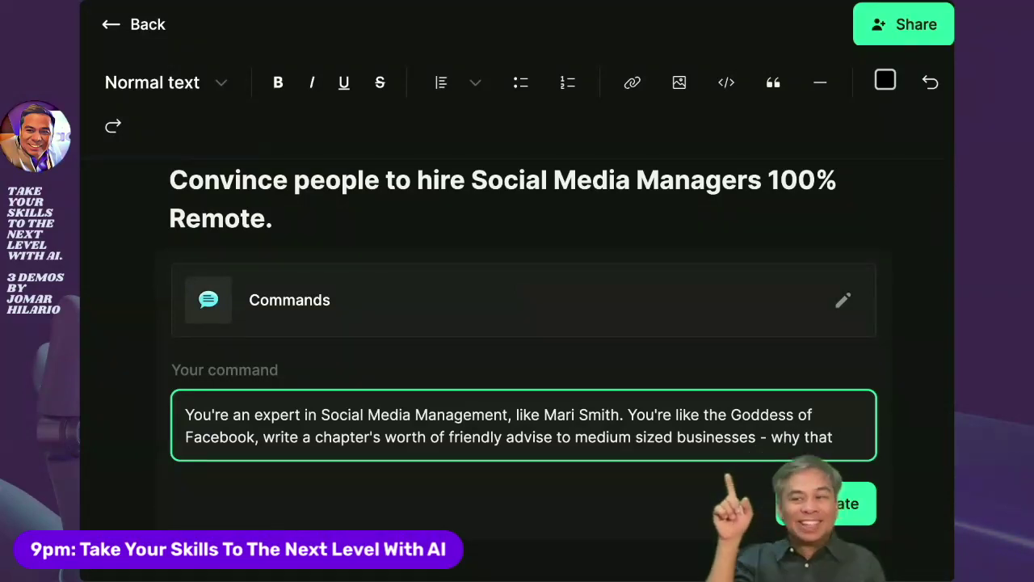
Continue the command's argument with "in house social media manager is not as".
{"action": "type", "text": "in house"}
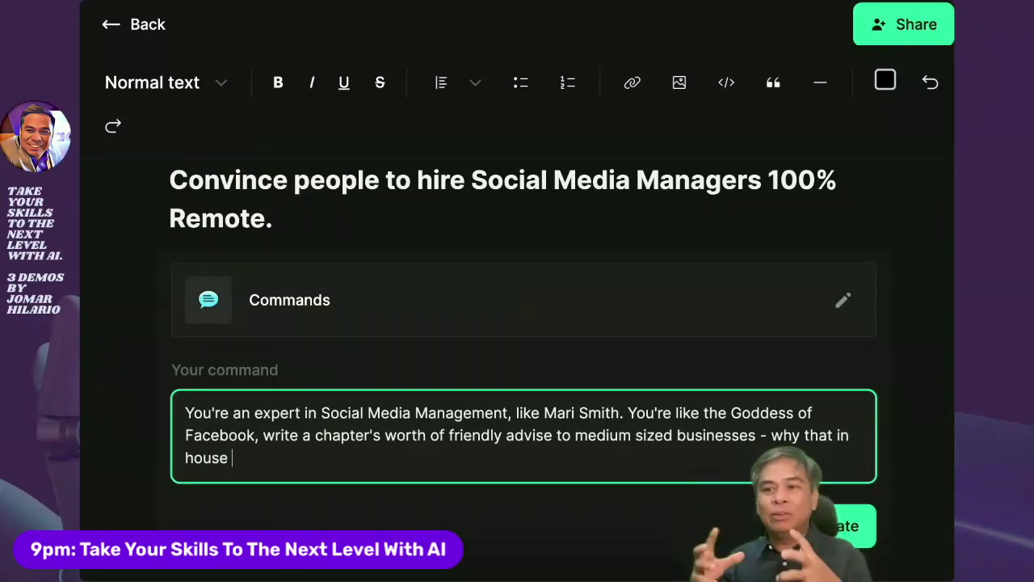
{"action": "type", "text": " social"}
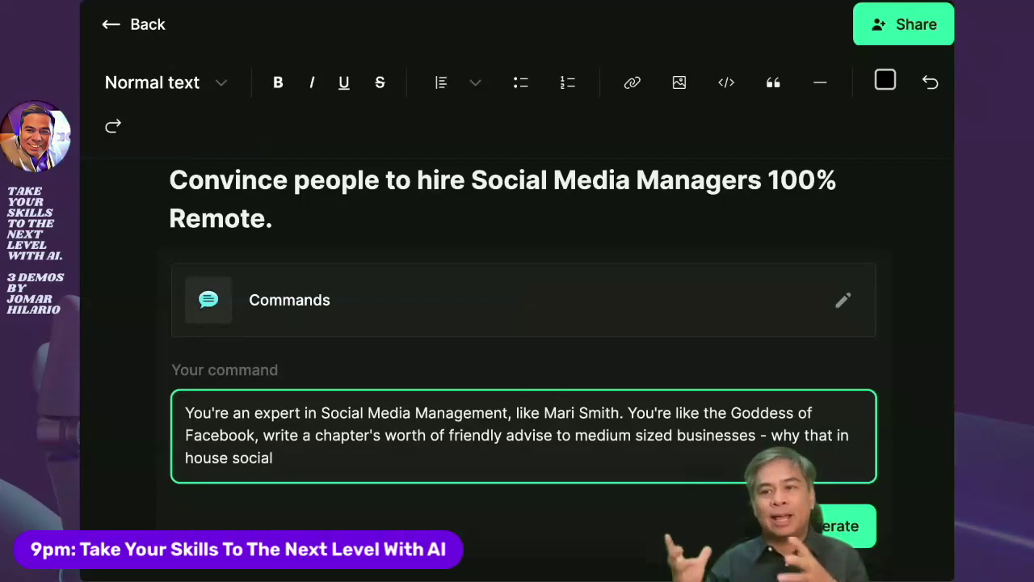
{"action": "type", "text": " media manager is not as g"}
{"action": "key", "text": "BackSpace"}
{"action": "key", "text": "BackSpace"}
{"action": "type", "text": "s"}
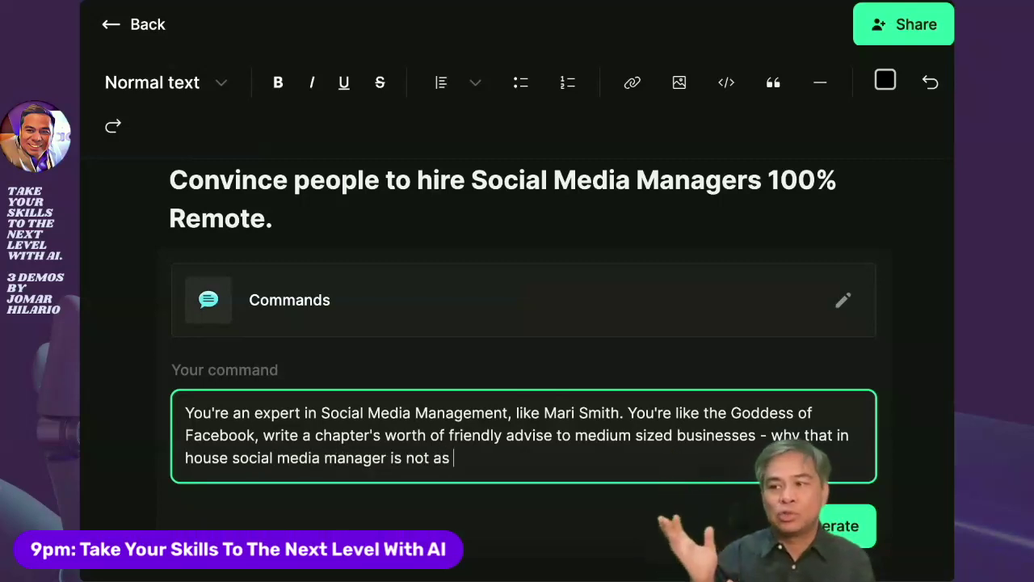
Finish the command's sentence with "good as that 100% remote filipino social media manager." and start a new line below it.
{"action": "type", "text": " good as that 1"}
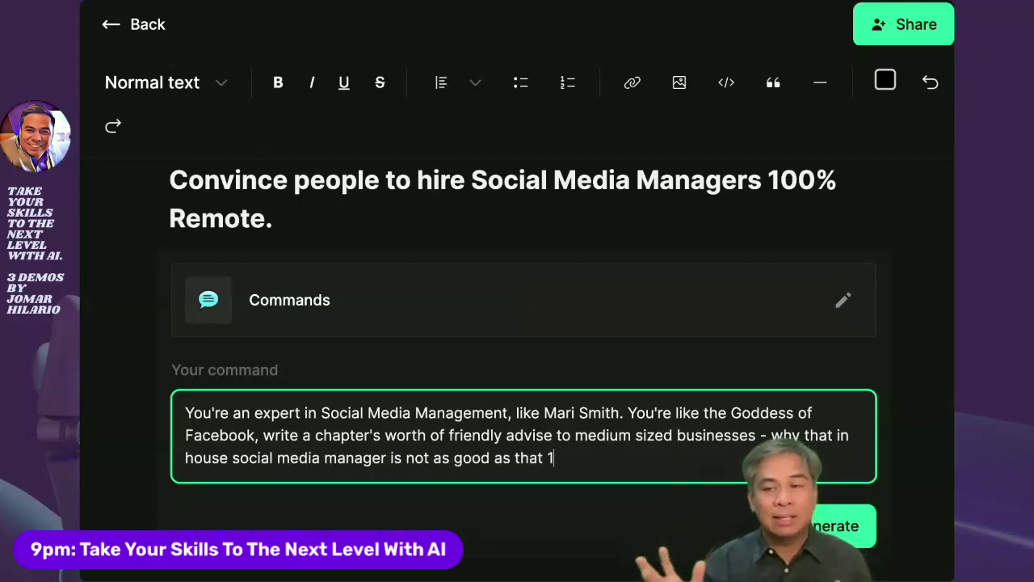
{"action": "type", "text": "00% fill"}
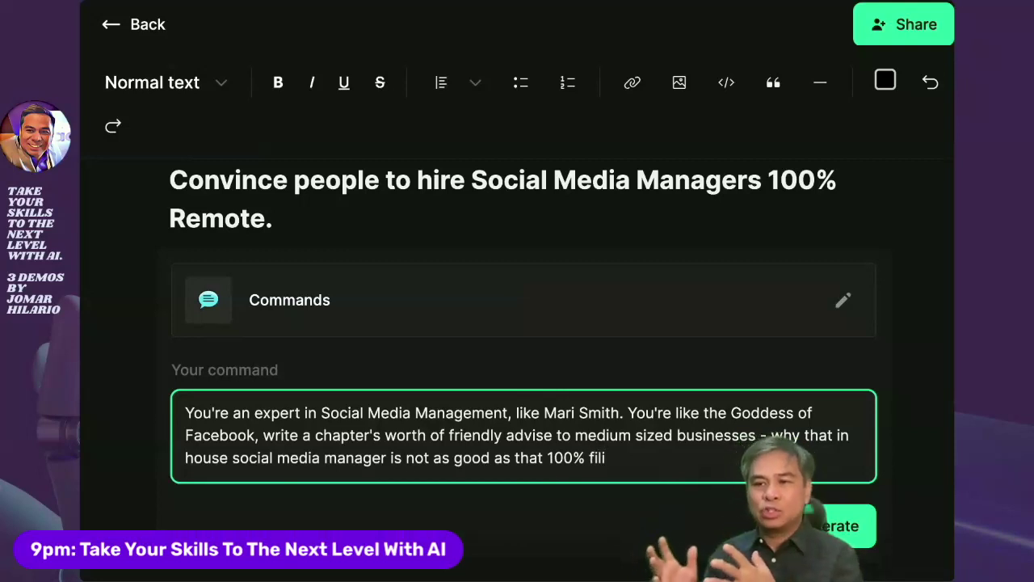
{"action": "key", "text": "BackSpace"}
{"action": "key", "text": "BackSpace"}
{"action": "key", "text": "BackSpace"}
{"action": "key", "text": "BackSpace"}
{"action": "type", "text": "remote fi"}
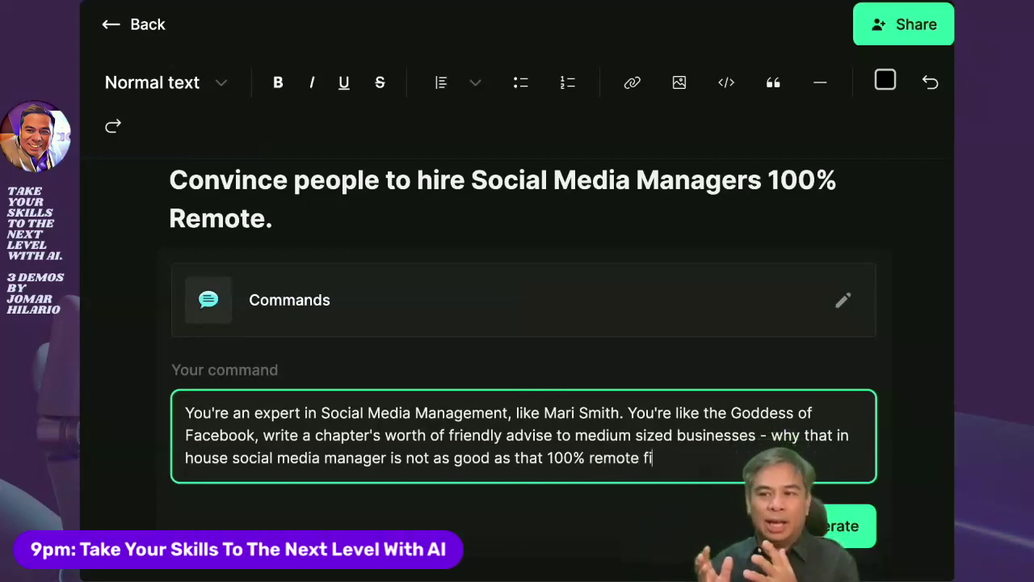
{"action": "type", "text": "lipino soci"}
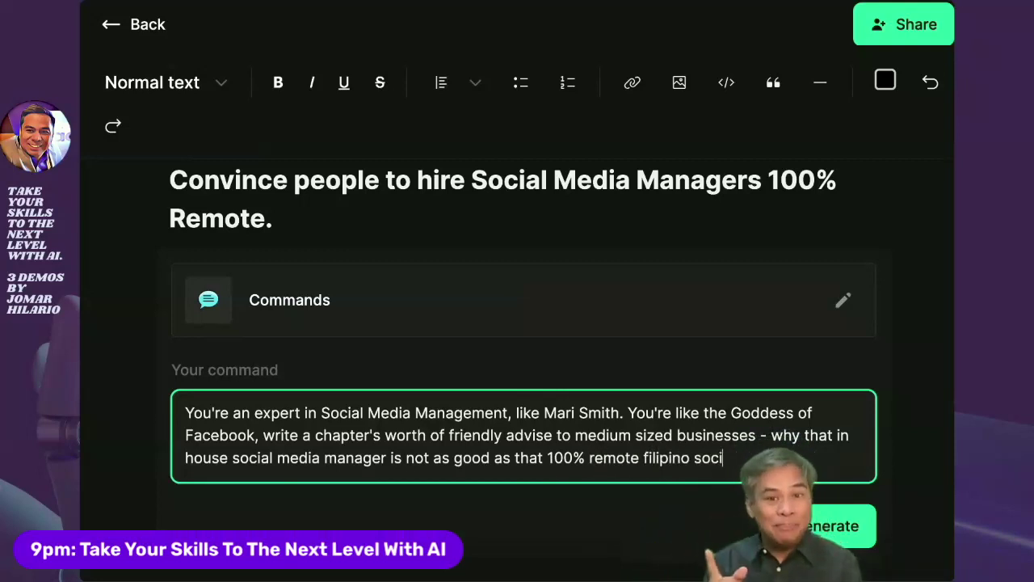
{"action": "type", "text": "al media manager."}
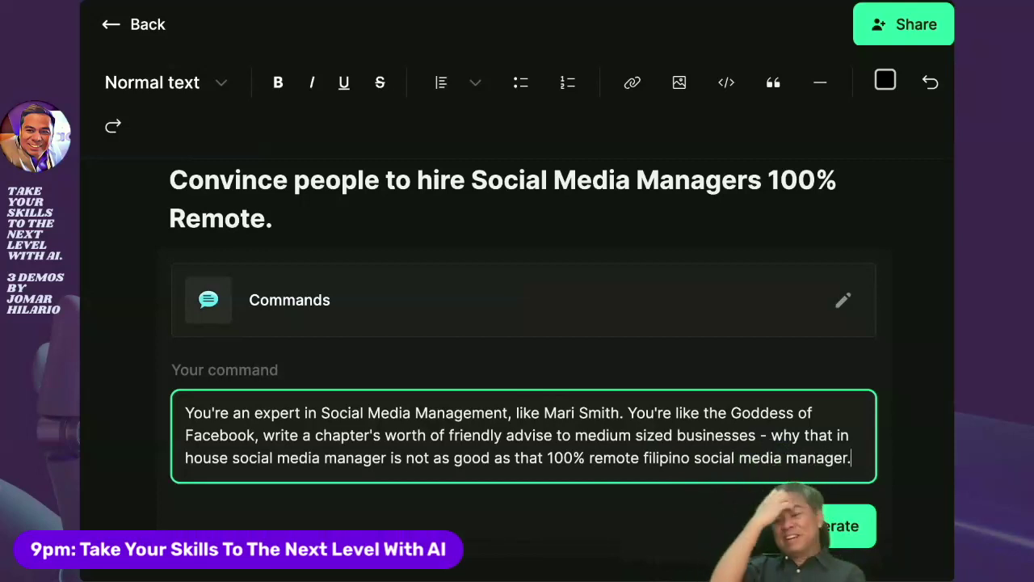
{"action": "key", "text": "Return"}
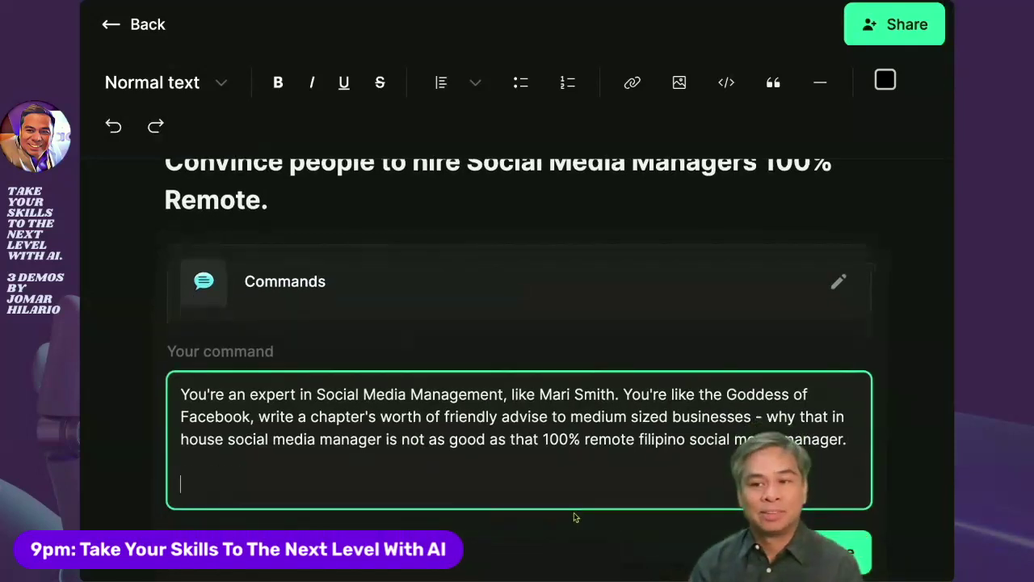
Add the instruction "Include a listicle in your chapter." on the new line of the command.
{"action": "type", "text": "Include a list"}
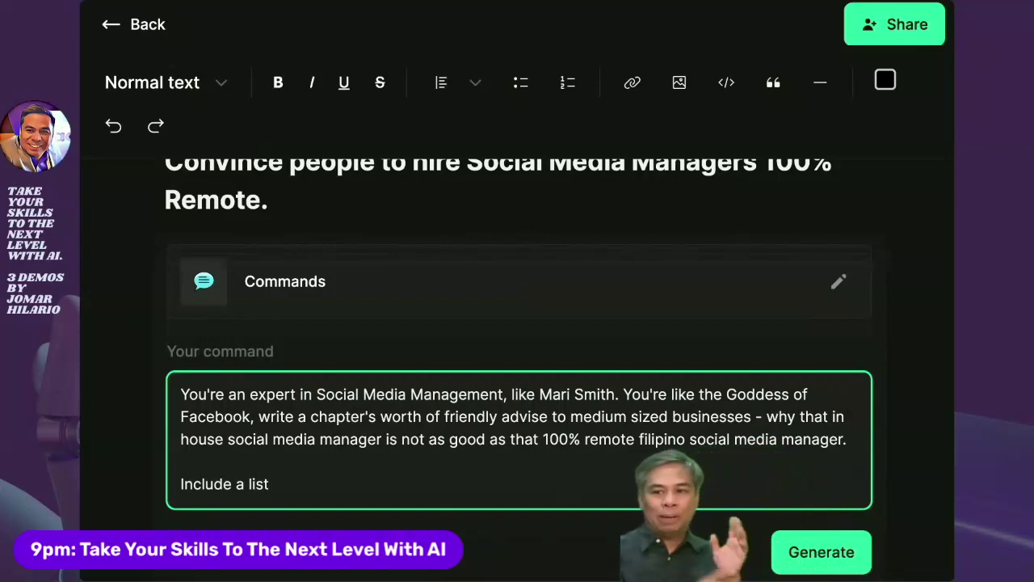
{"action": "type", "text": "icle in "}
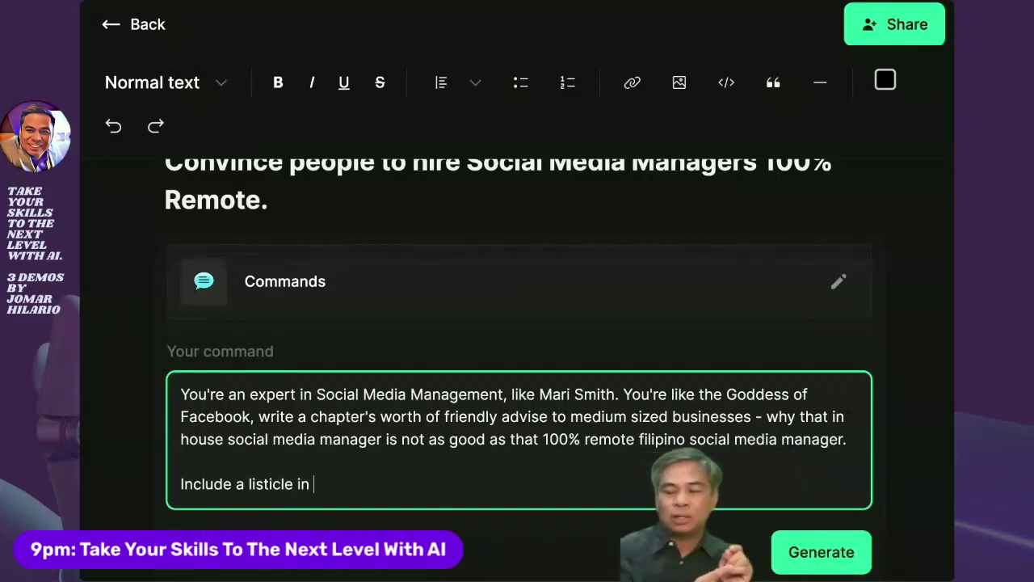
{"action": "type", "text": "your chapter."}
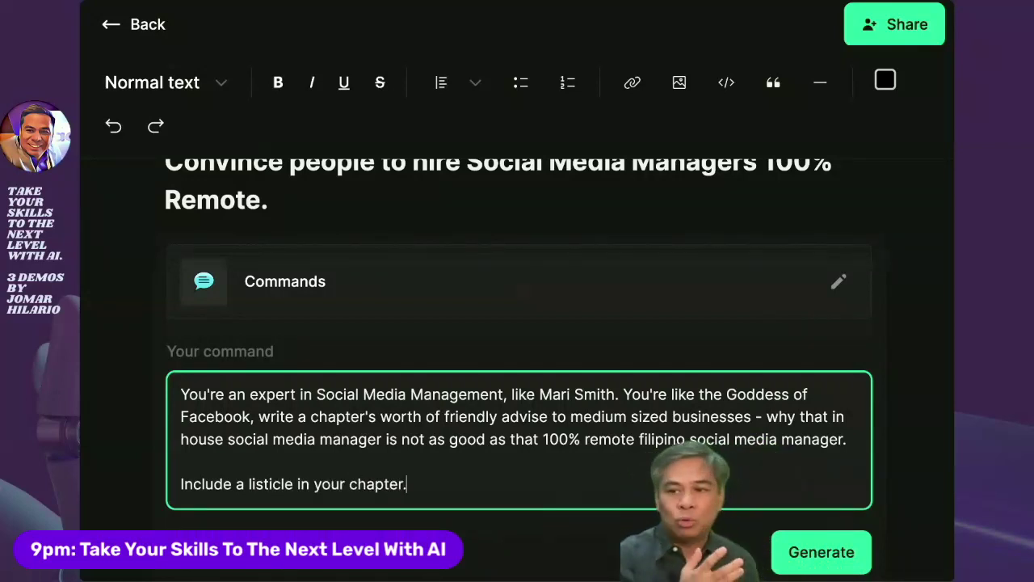
Continue the command's second paragraph with "Include a joke, a 3 item quiz with answer".
{"action": "type", "text": " Include a joek,"}
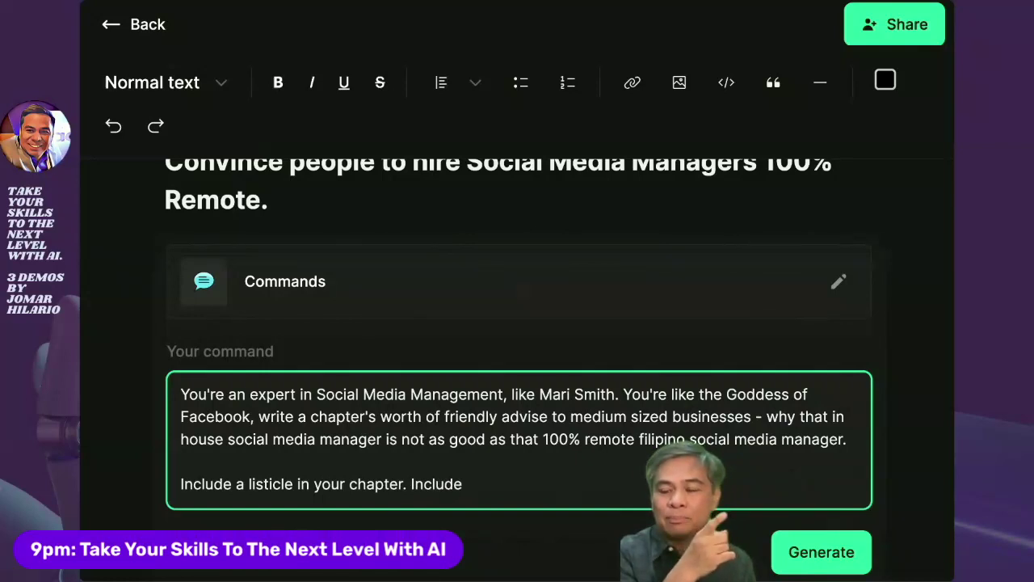
{"action": "key", "text": "BackSpace"}
{"action": "key", "text": "BackSpace"}
{"action": "key", "text": "BackSpace"}
{"action": "type", "text": "ke, "}
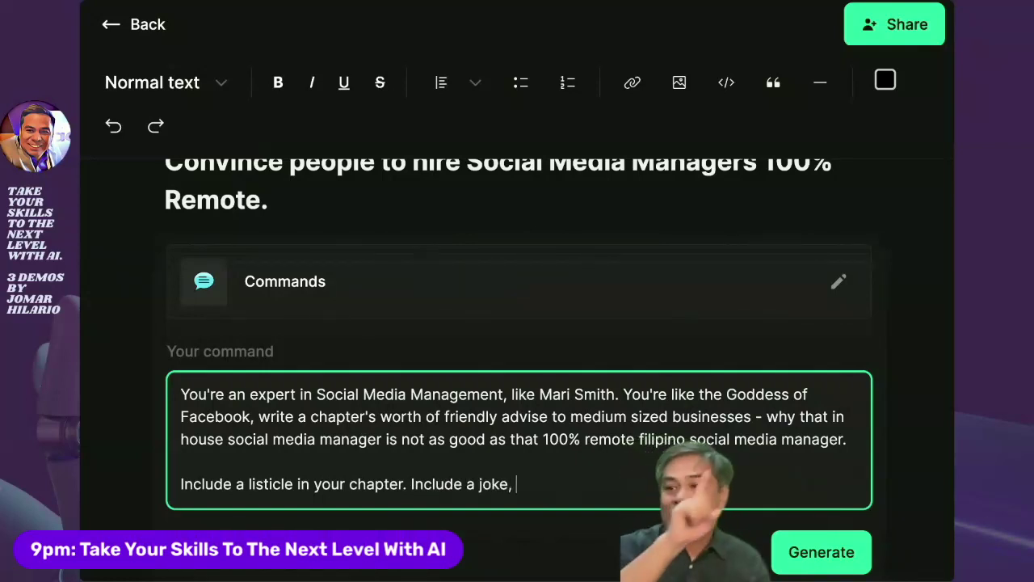
{"action": "type", "text": "a 3 item "}
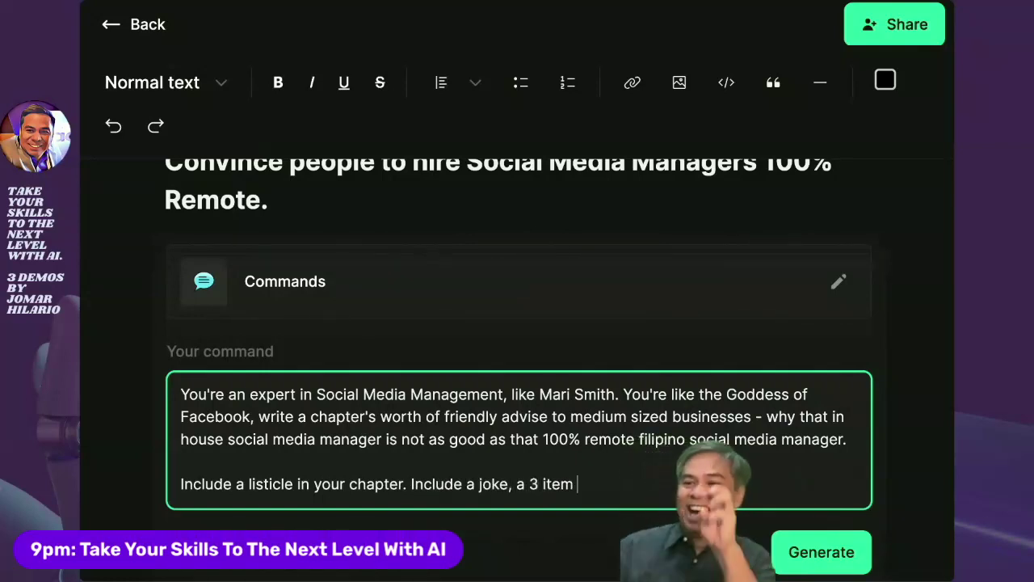
{"action": "type", "text": "quiz with answer a"}
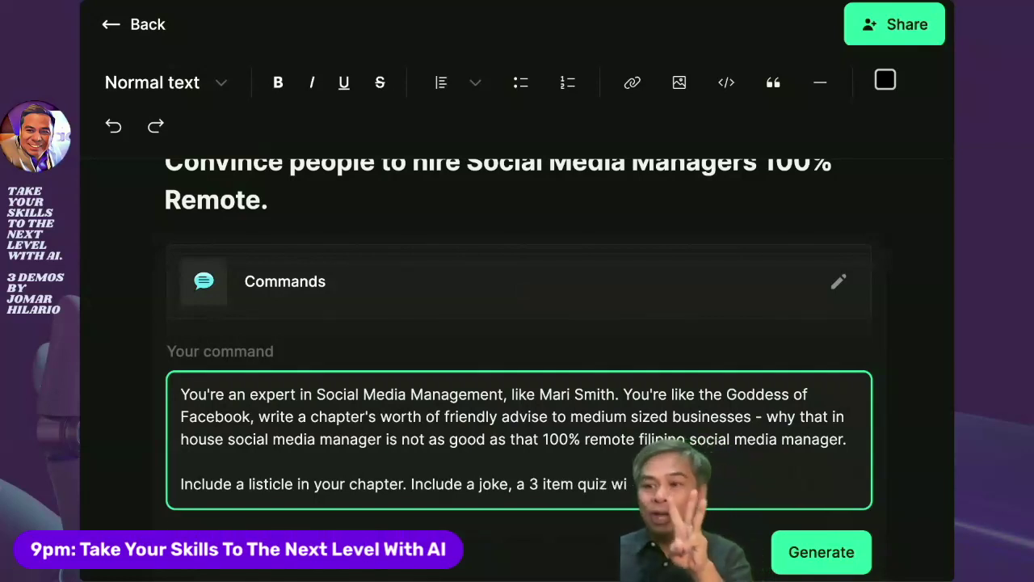
Extend the request with "and 3 stories of hypothetical business success, but".
{"action": "type", "text": "nd 3 s"}
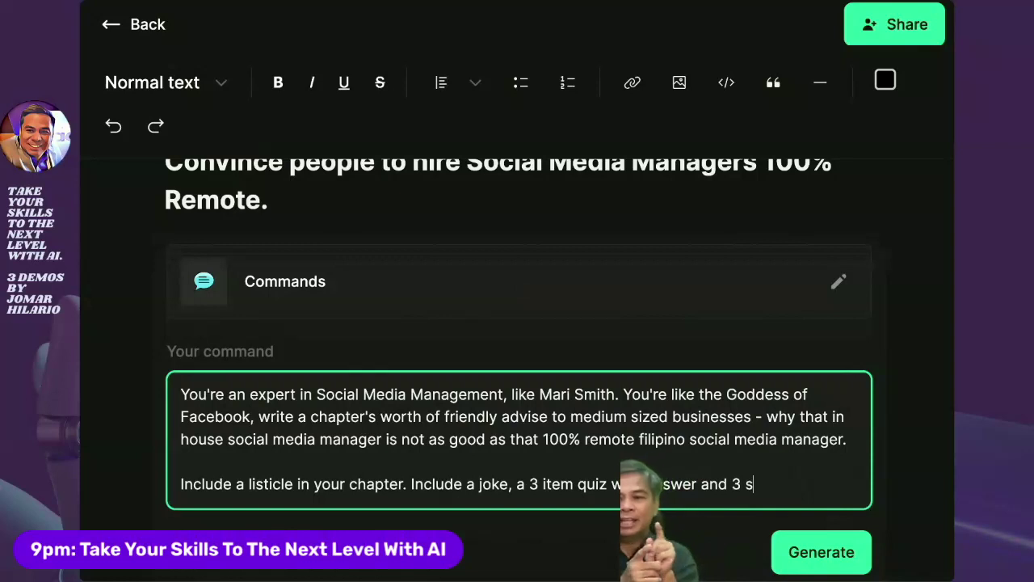
{"action": "type", "text": "tories of"}
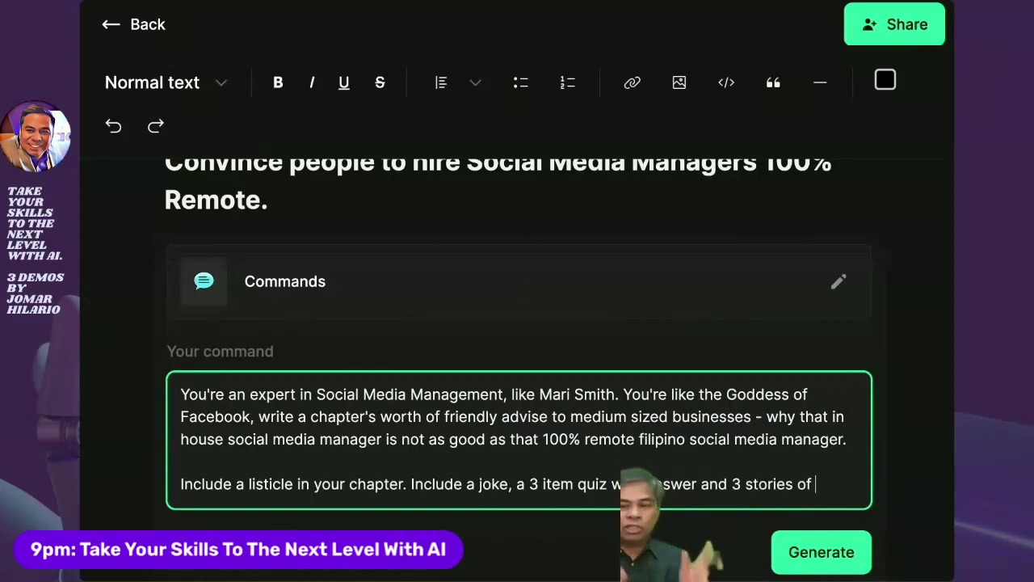
{"action": "type", "text": " hypothetical suc"}
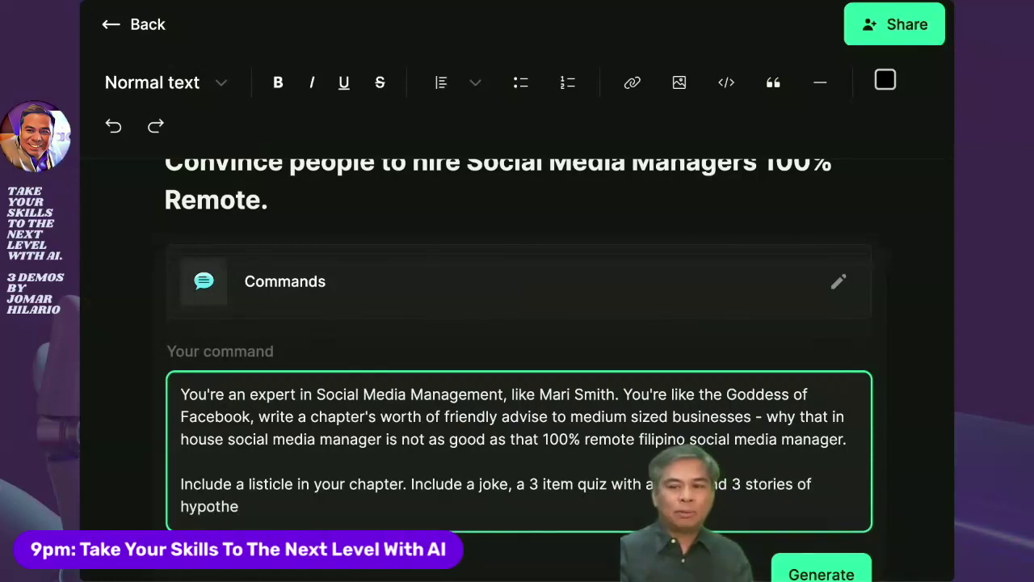
{"action": "key", "text": "BackSpace"}
{"action": "key", "text": "BackSpace"}
{"action": "key", "text": "BackSpace"}
{"action": "type", "text": "bus"}
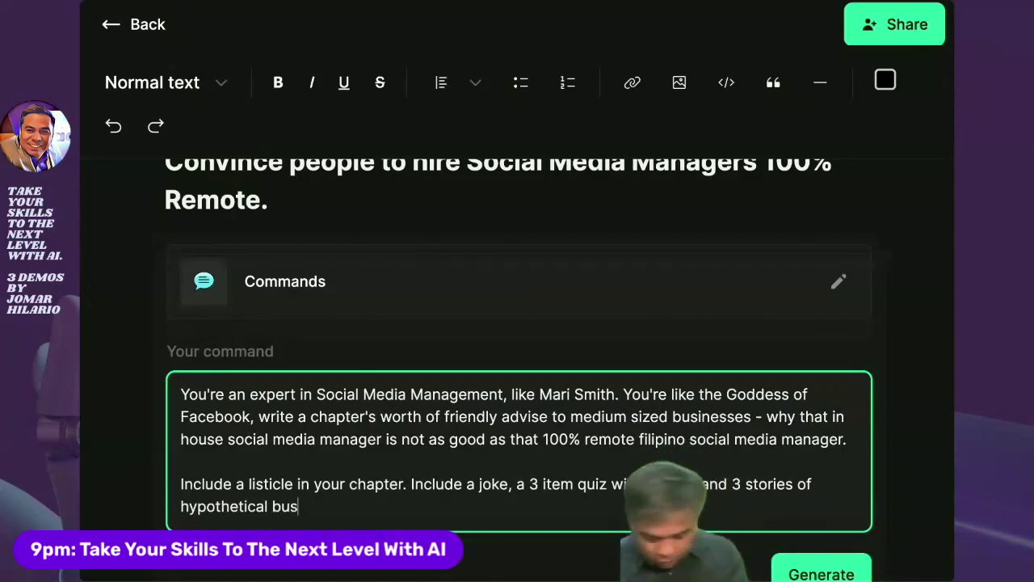
{"action": "type", "text": "iness success, but "}
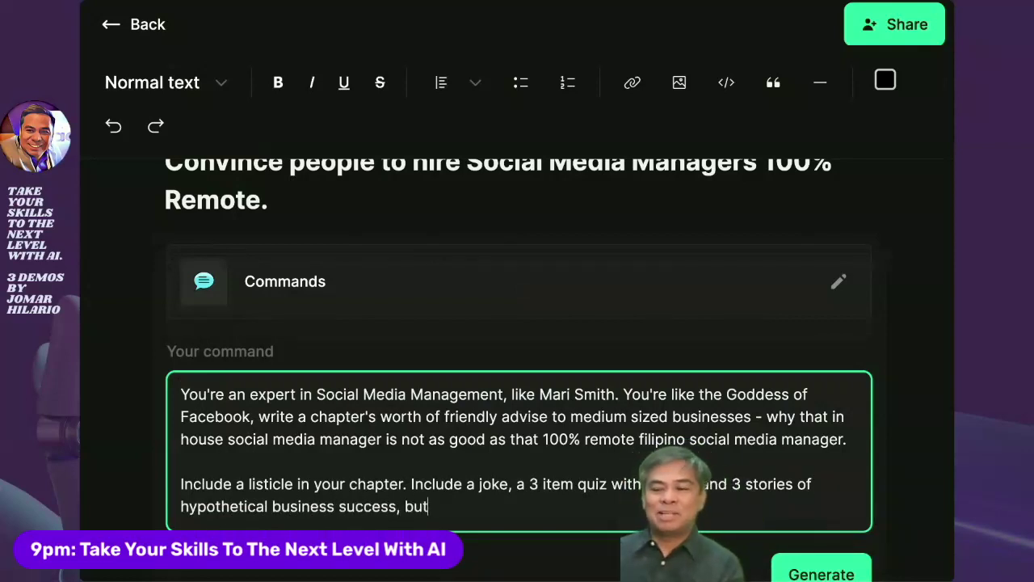
Finish the command with "don't say it's hypothetical." and generate the chapter.
{"action": "type", "text": "don't say it's hy"}
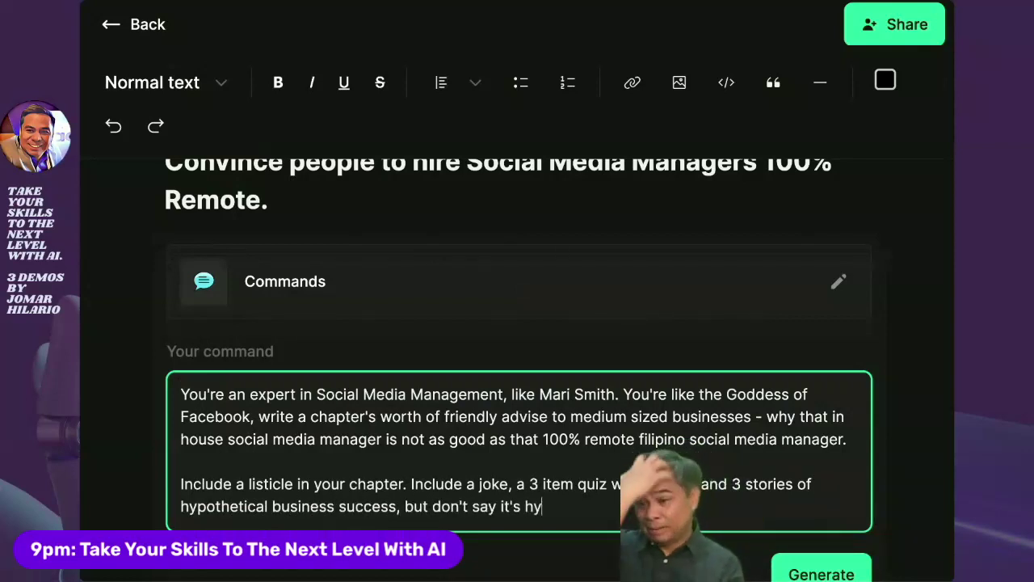
{"action": "type", "text": "potech"}
{"action": "key", "text": "BackSpace"}
{"action": "key", "text": "BackSpace"}
{"action": "key", "text": "BackSpace"}
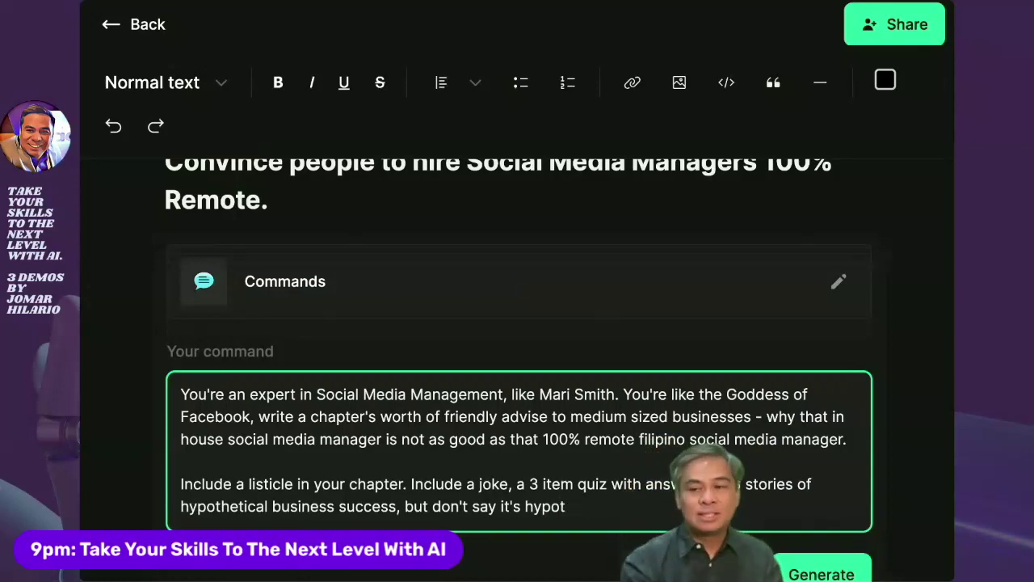
{"action": "type", "text": "hetical"}
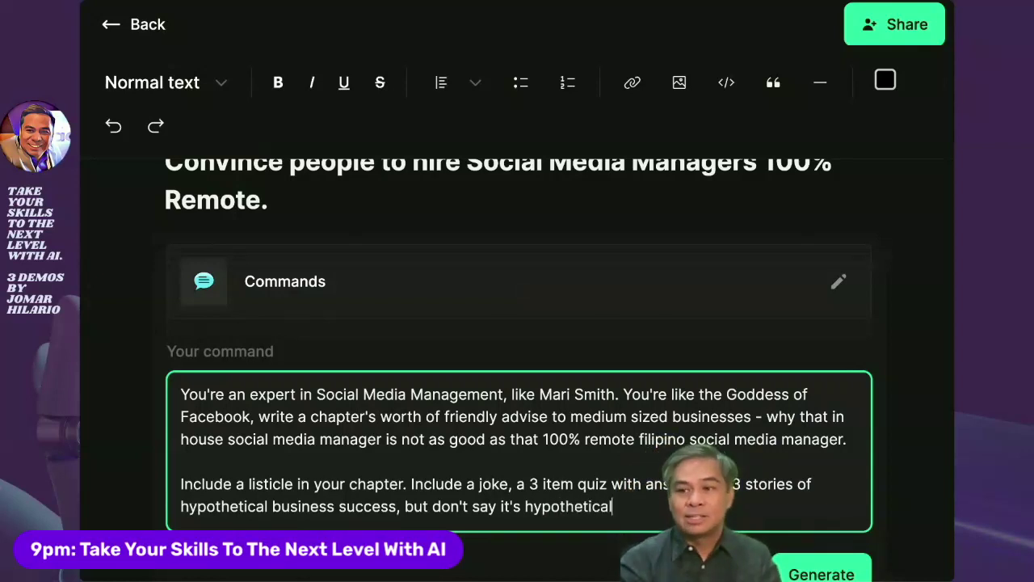
{"action": "type", "text": "."}
{"action": "scroll", "coordinate": [808, 525], "scroll_direction": "down", "scroll_amount": 1}
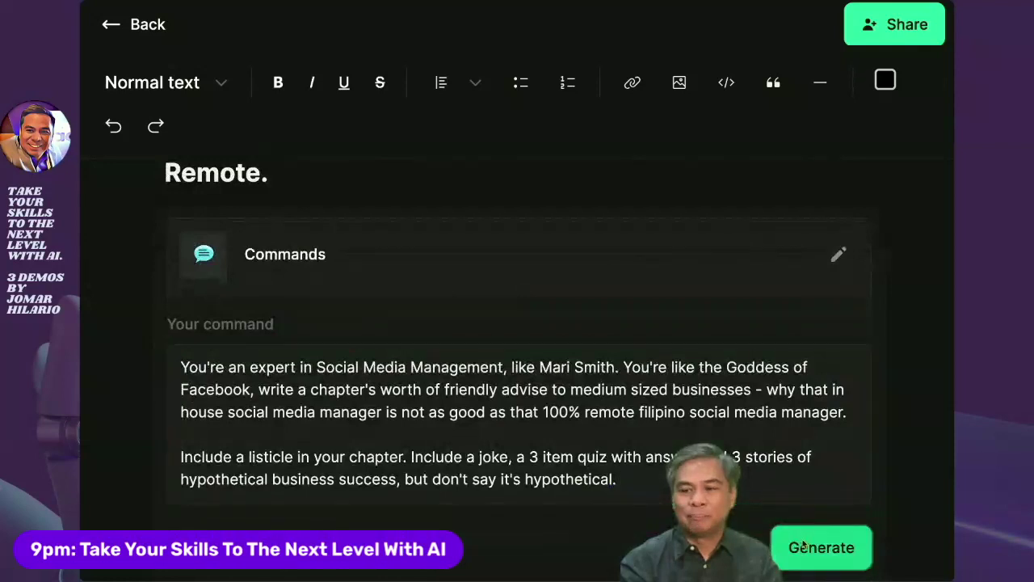
{"action": "left_click", "coordinate": [812, 547]}
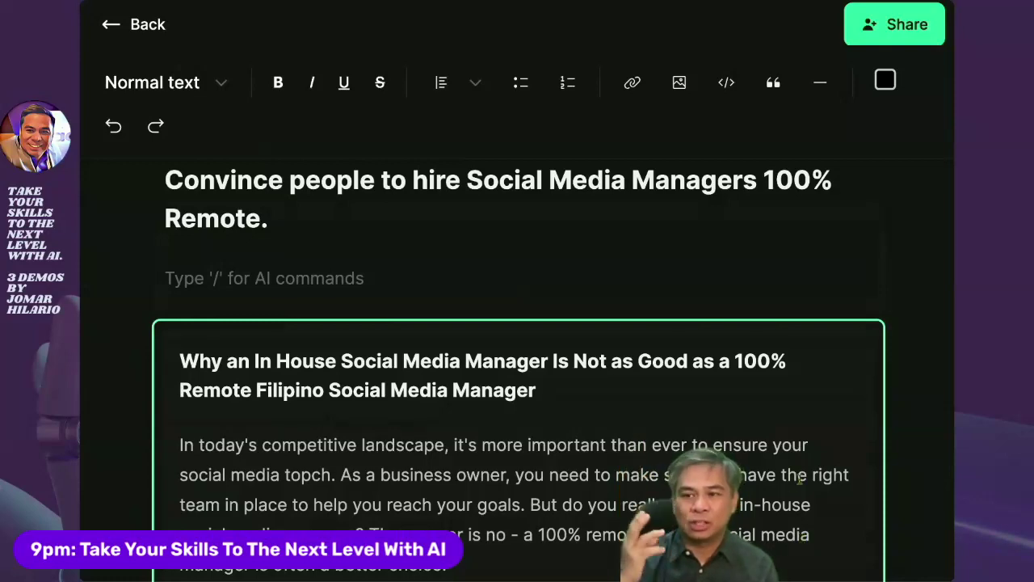
Read through the generated chapter from heading to end, checking the listicle, the business stories, the quiz and the joke.
{"action": "scroll", "coordinate": [800, 480], "scroll_direction": "down", "scroll_amount": 3}
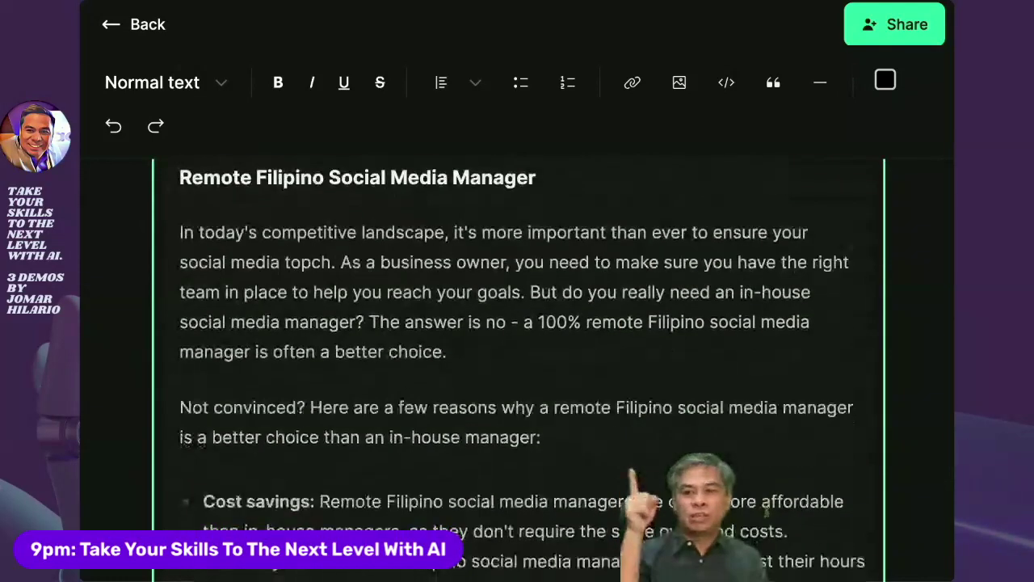
{"action": "scroll", "coordinate": [766, 512], "scroll_direction": "down", "scroll_amount": 2}
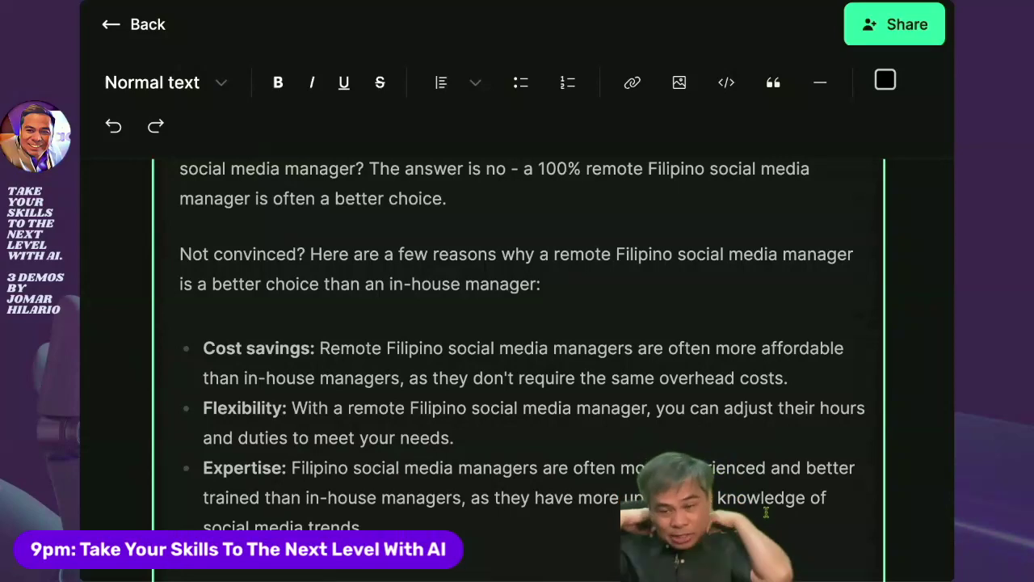
{"action": "scroll", "coordinate": [782, 561], "scroll_direction": "down", "scroll_amount": 4}
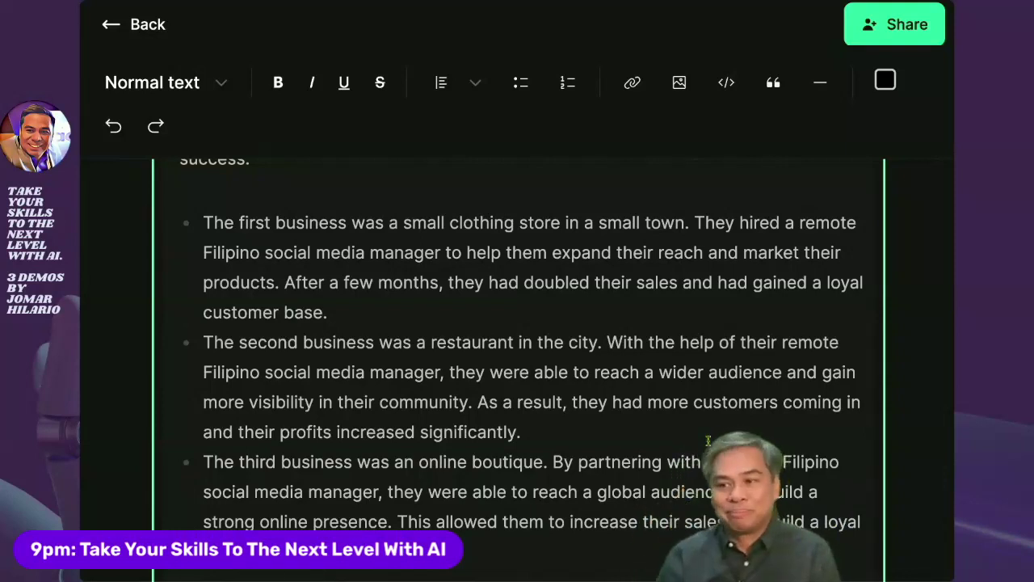
{"action": "scroll", "coordinate": [700, 446], "scroll_direction": "down", "scroll_amount": 1}
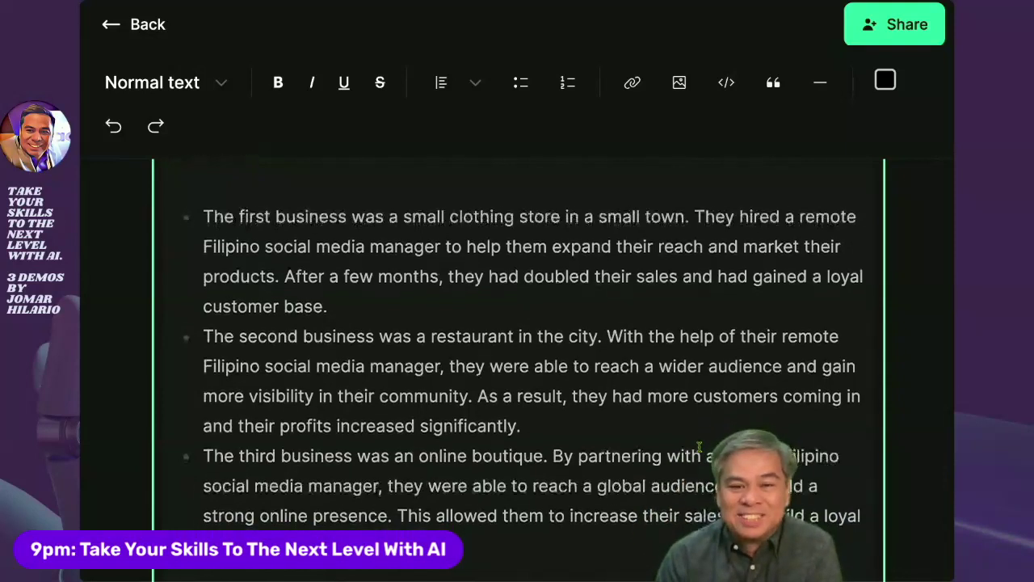
{"action": "scroll", "coordinate": [700, 446], "scroll_direction": "down", "scroll_amount": 7}
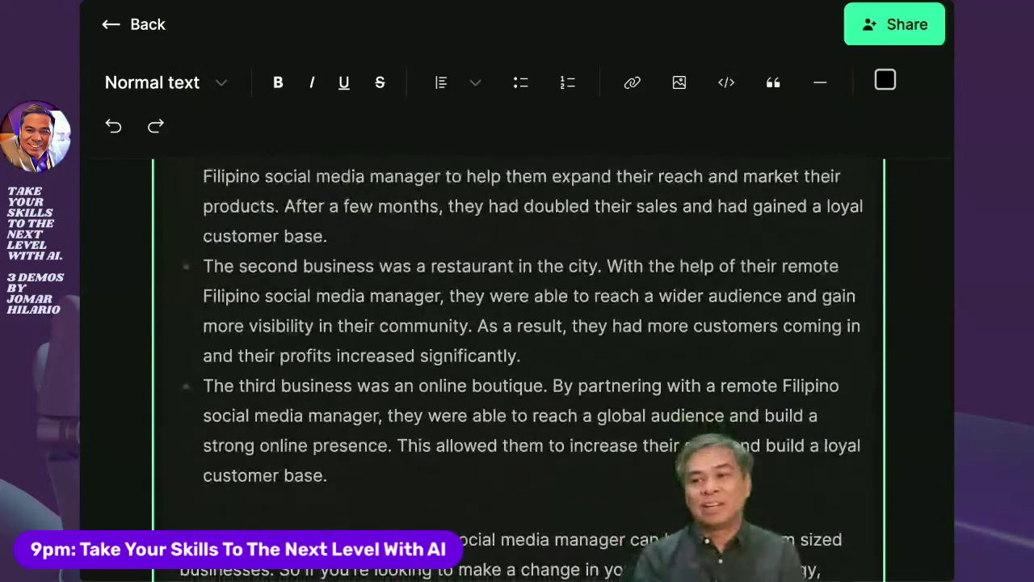
{"action": "scroll", "coordinate": [699, 446], "scroll_direction": "down", "scroll_amount": 2}
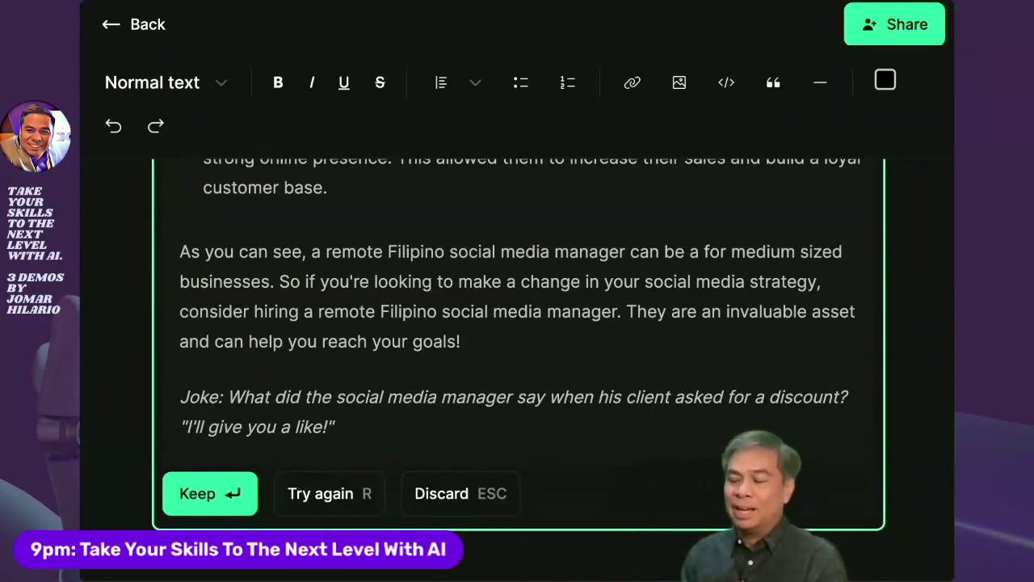
{"action": "scroll", "coordinate": [444, 425], "scroll_direction": "up", "scroll_amount": 20}
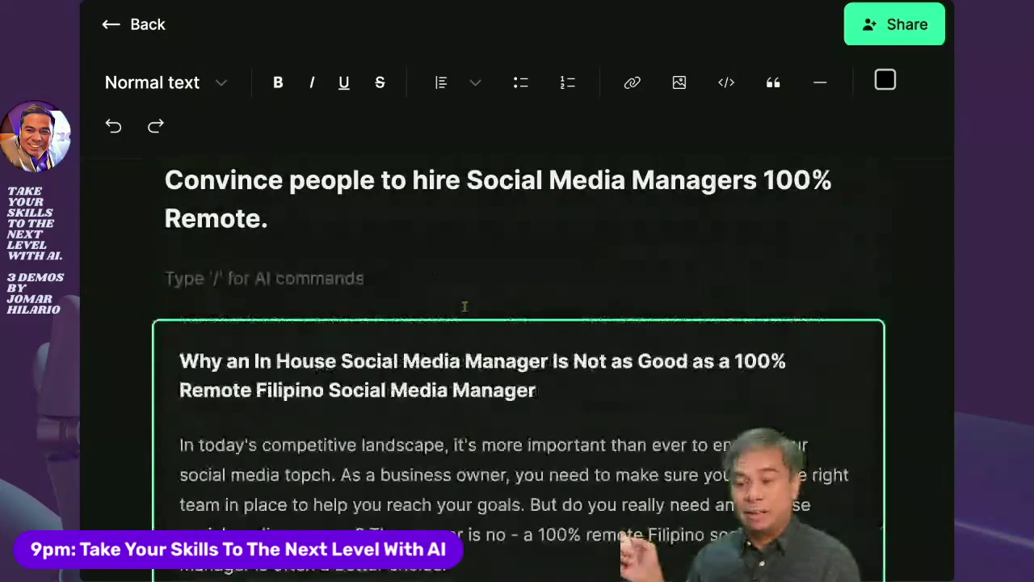
{"action": "scroll", "coordinate": [501, 401], "scroll_direction": "down", "scroll_amount": 15}
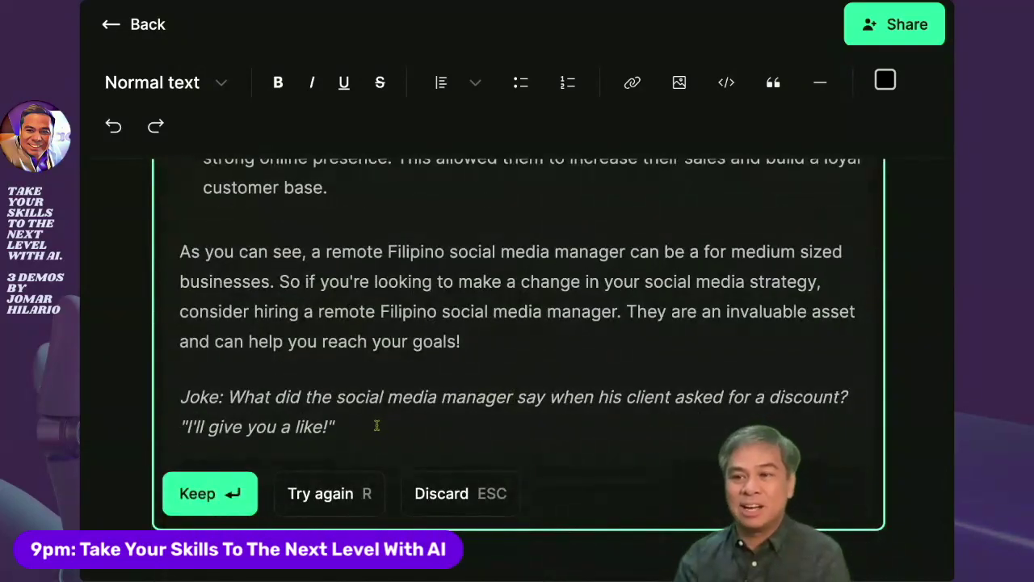
Keep the generated chapter in the document and return to the documents list.
{"action": "key", "text": "Return"}
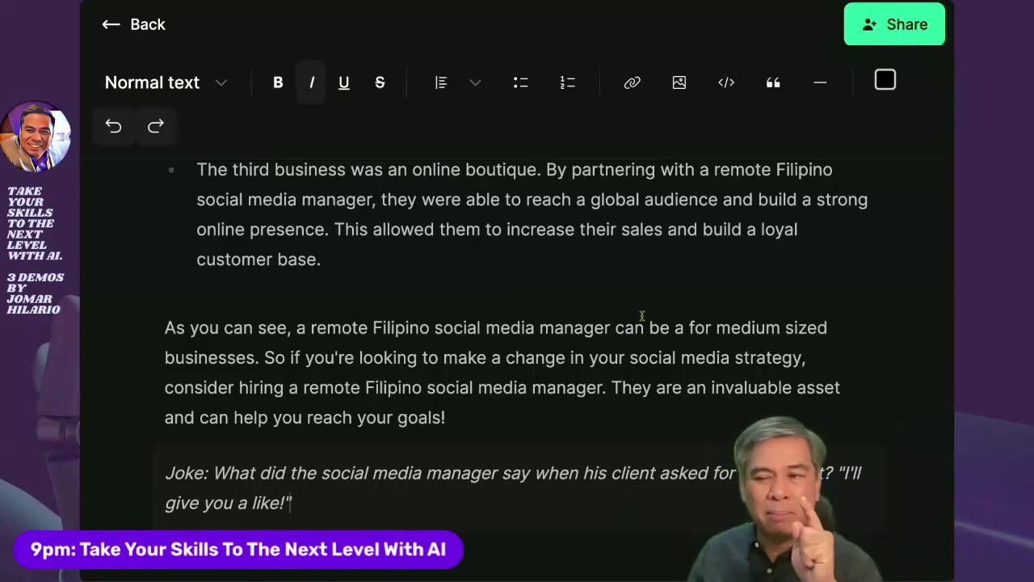
{"action": "scroll", "coordinate": [693, 299], "scroll_direction": "up", "scroll_amount": 15}
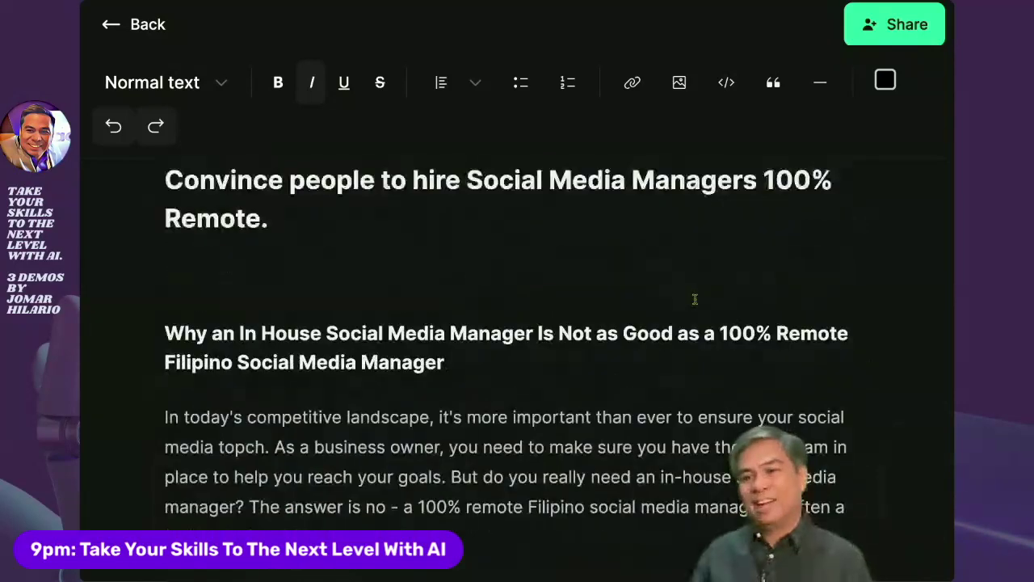
{"action": "left_click", "coordinate": [130, 11]}
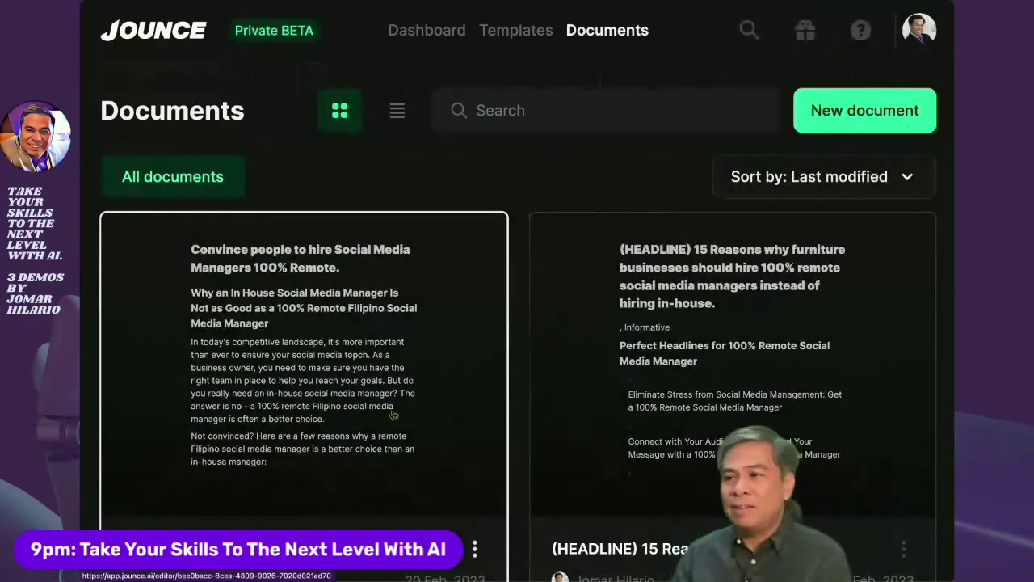
Create a new document and title it "Another chapter".
{"action": "scroll", "coordinate": [661, 365], "scroll_direction": "down", "scroll_amount": 5}
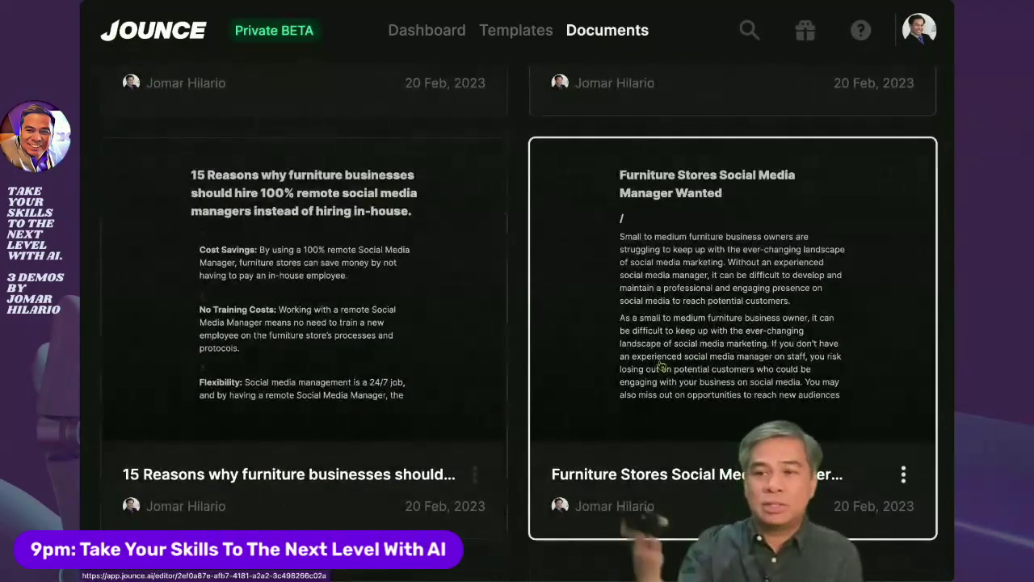
{"action": "scroll", "coordinate": [758, 212], "scroll_direction": "up", "scroll_amount": 5}
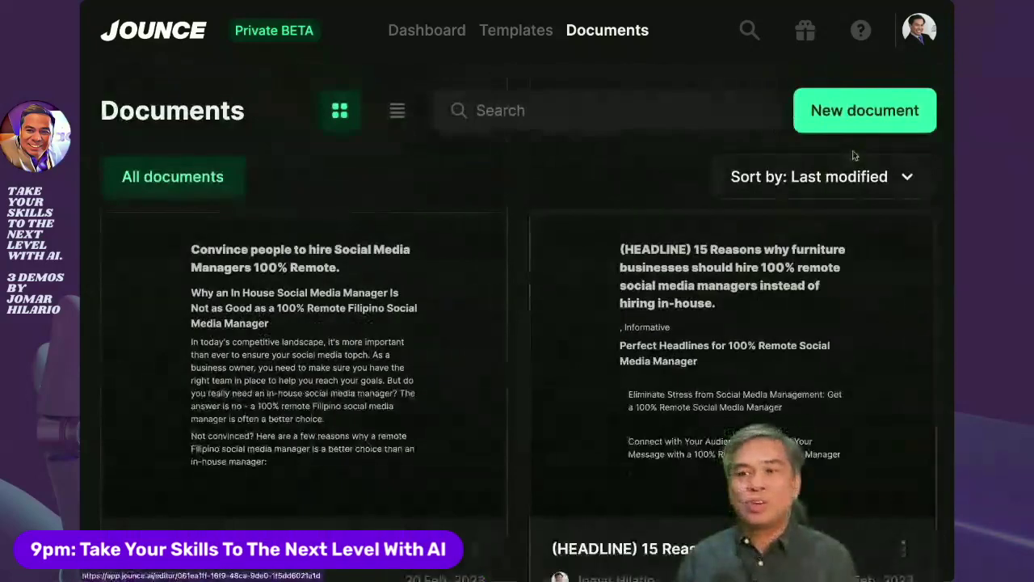
{"action": "left_click", "coordinate": [865, 111]}
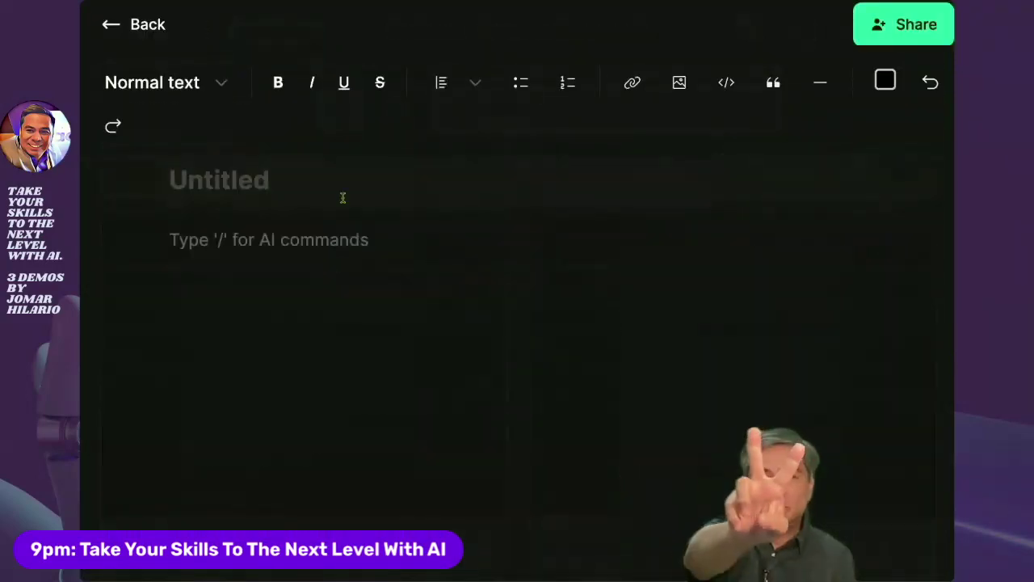
{"action": "type", "text": "Another chapter"}
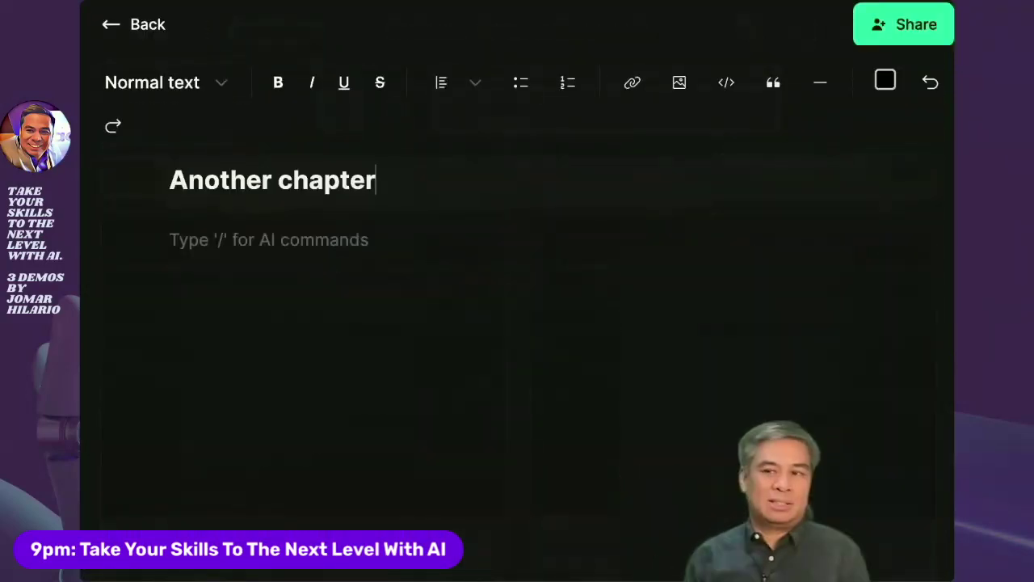
Insert the Quora Answers AI template into the body of the new document.
{"action": "left_click", "coordinate": [244, 249]}
{"action": "type", "text": "/M"}
{"action": "key", "text": "BackSpace"}
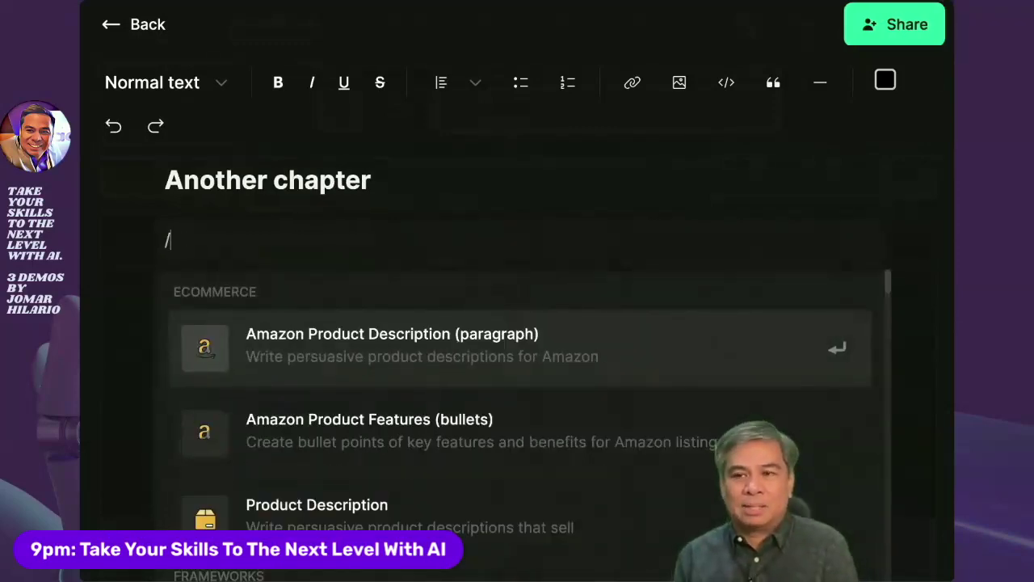
{"action": "type", "text": "as"}
{"action": "key", "text": "BackSpace"}
{"action": "key", "text": "BackSpace"}
{"action": "scroll", "coordinate": [493, 349], "scroll_direction": "down", "scroll_amount": 10}
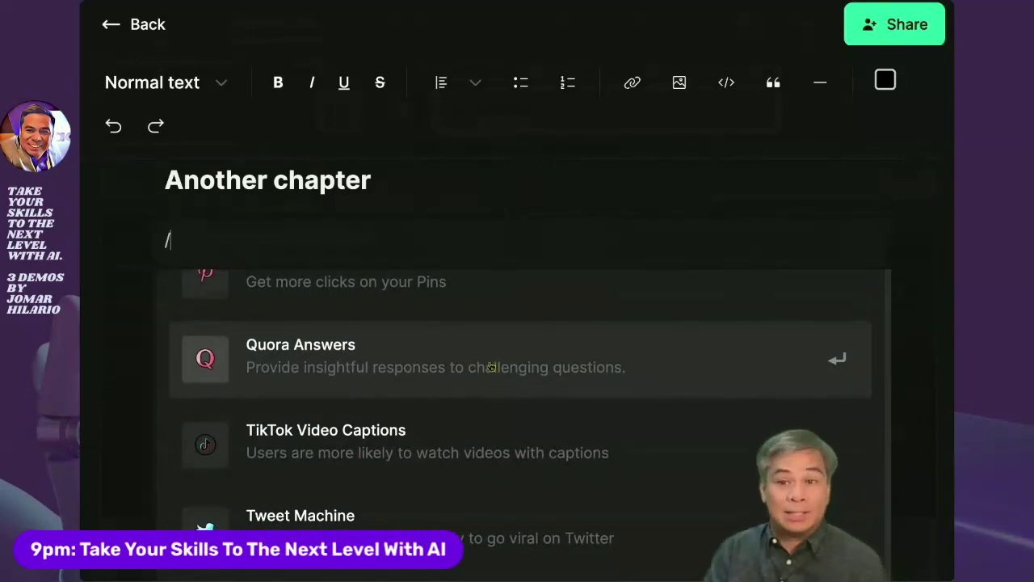
{"action": "scroll", "coordinate": [490, 367], "scroll_direction": "up", "scroll_amount": 4}
{"action": "scroll", "coordinate": [491, 368], "scroll_direction": "down", "scroll_amount": 4}
{"action": "left_click", "coordinate": [491, 367]}
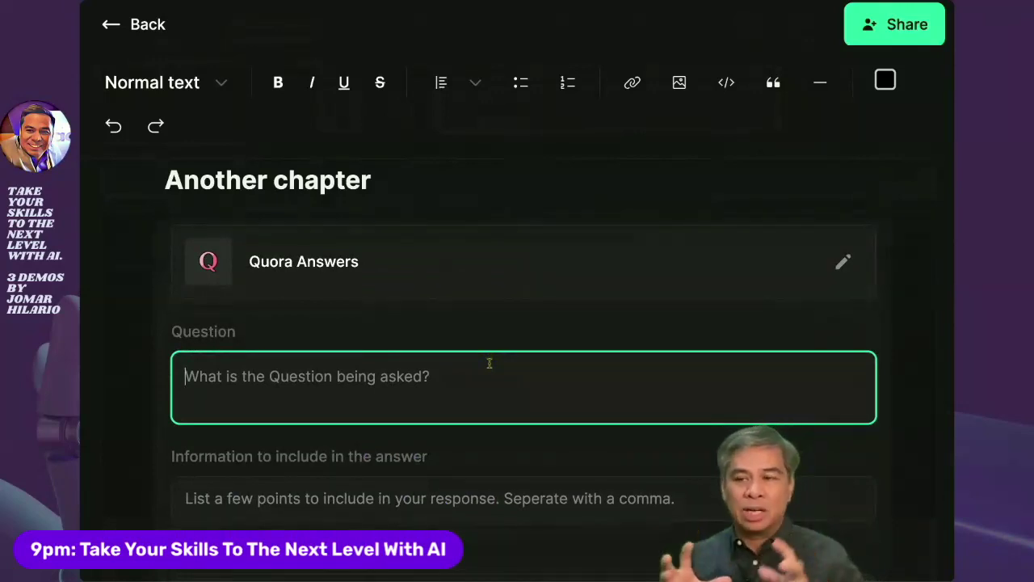
Enter "Myths about Hiring Remote Social Media Managers" as the question in the Quora Answers template.
{"action": "type", "text": "Myths abo"}
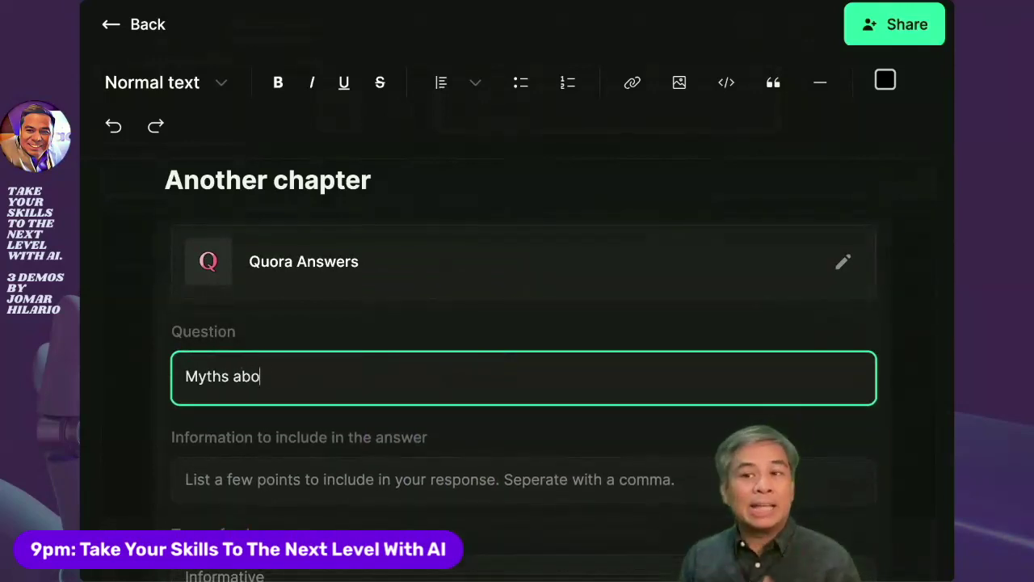
{"action": "type", "text": "ut Hiring Social M"}
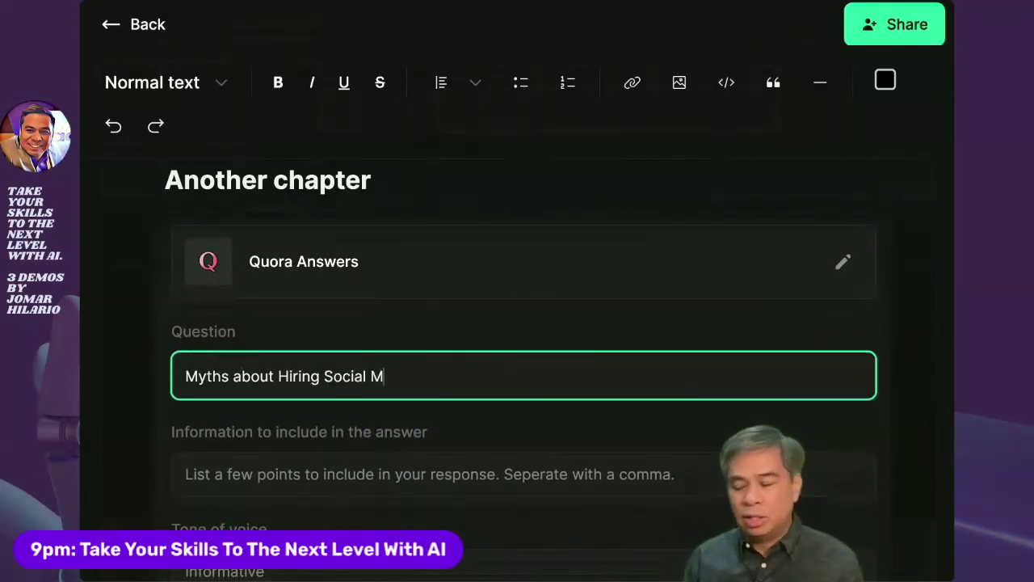
{"action": "type", "text": "edia Managers"}
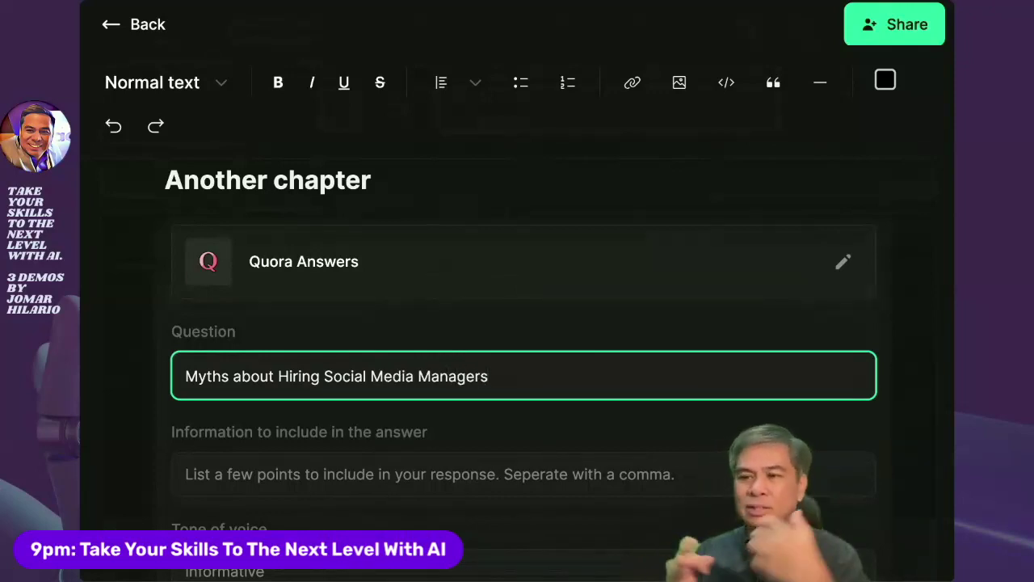
{"action": "left_click", "coordinate": [322, 377]}
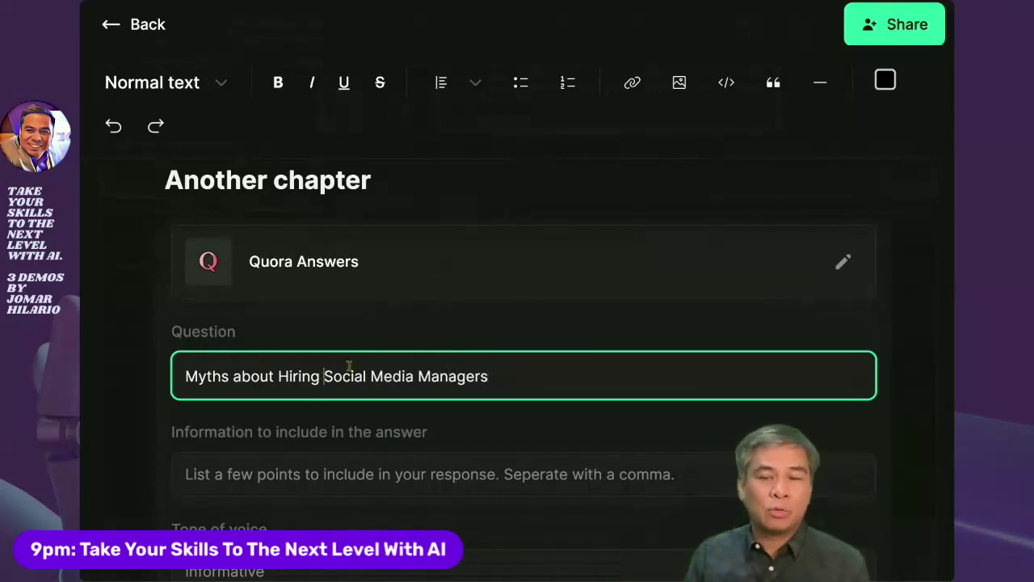
{"action": "type", "text": "T"}
{"action": "key", "text": "BackSpace"}
{"action": "type", "text": "Re"}
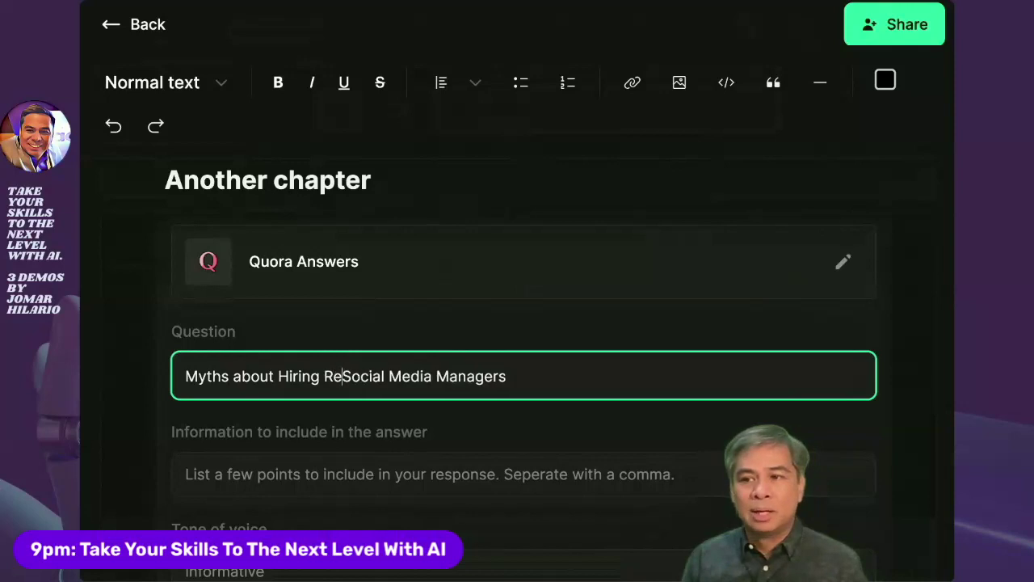
{"action": "type", "text": "mote"}
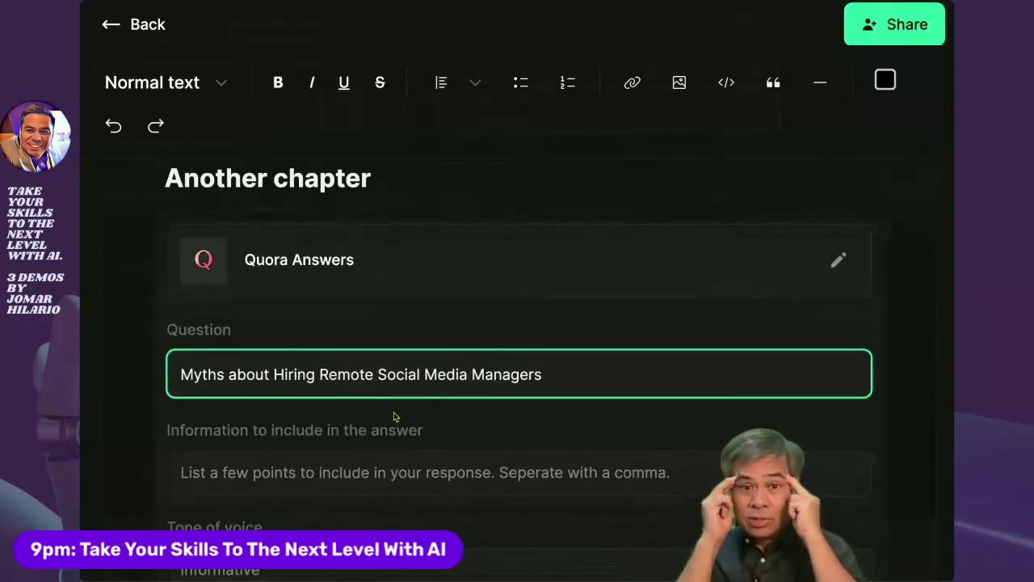
Set the tone of voice to "Fun and Witty.".
{"action": "scroll", "coordinate": [385, 451], "scroll_direction": "down", "scroll_amount": 1}
{"action": "left_click", "coordinate": [380, 454]}
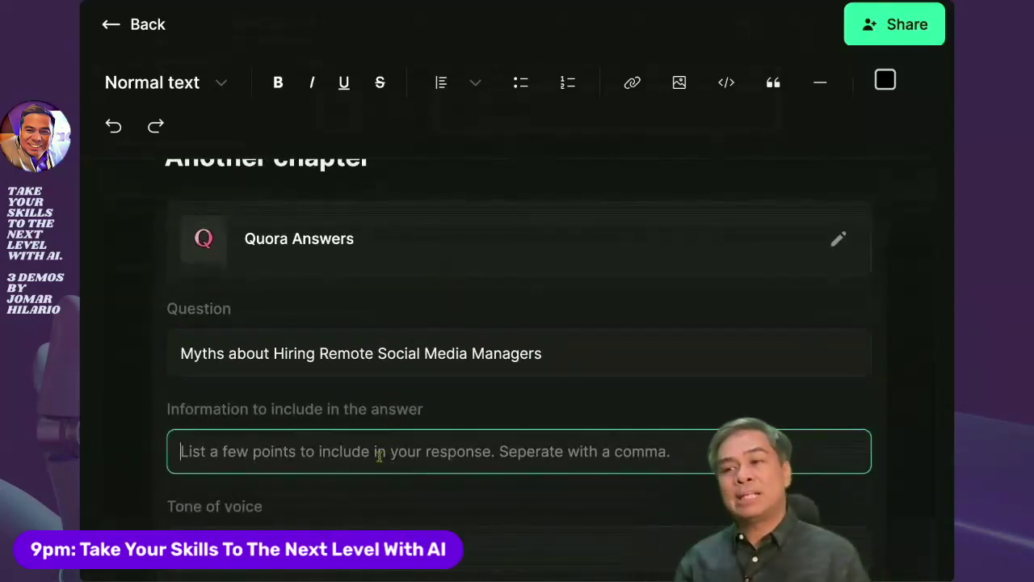
{"action": "scroll", "coordinate": [380, 455], "scroll_direction": "down", "scroll_amount": 2}
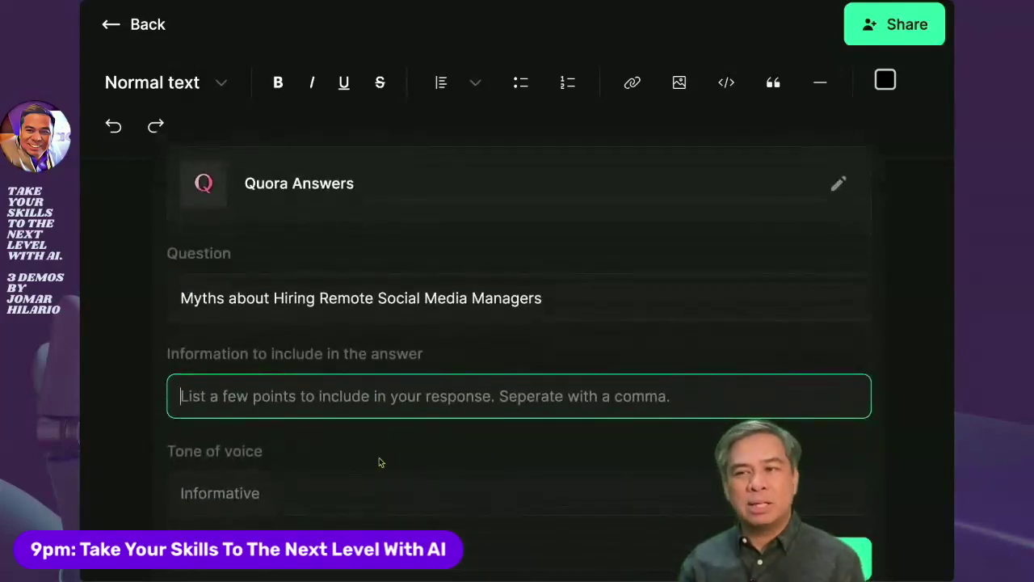
{"action": "left_click", "coordinate": [363, 502]}
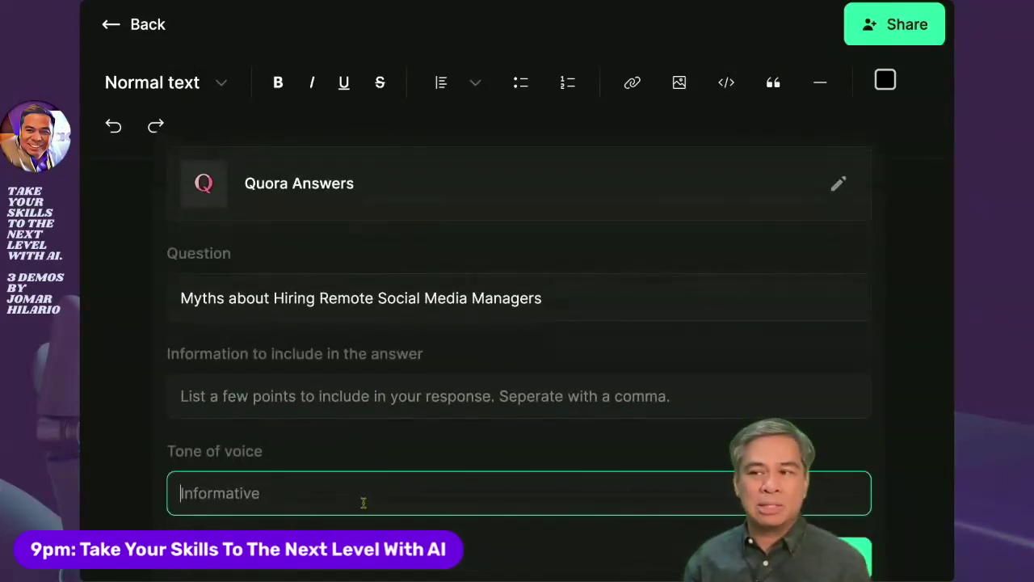
{"action": "type", "text": "Eac"}
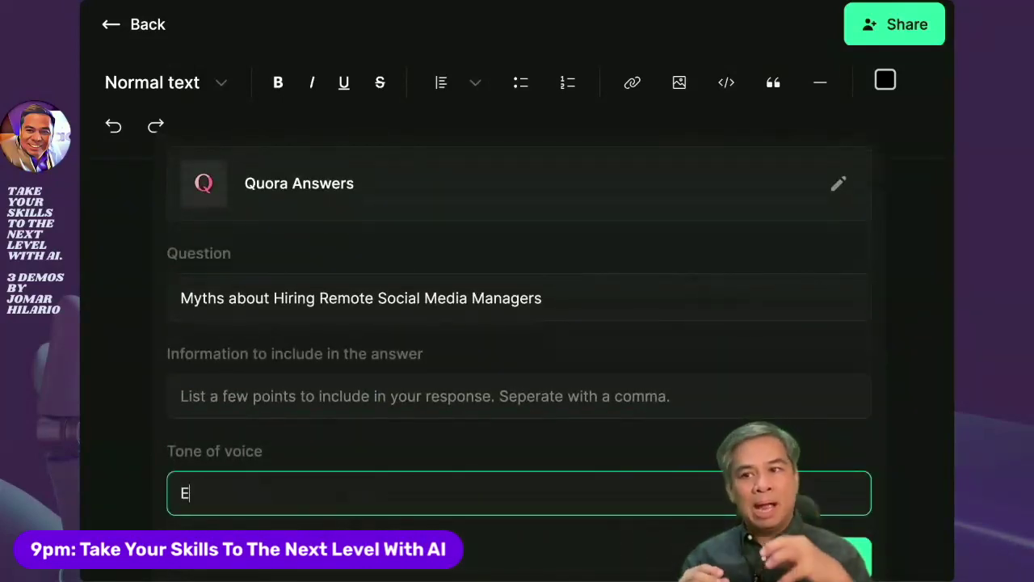
{"action": "key", "text": "BackSpace"}
{"action": "key", "text": "BackSpace"}
{"action": "type", "text": "xact"}
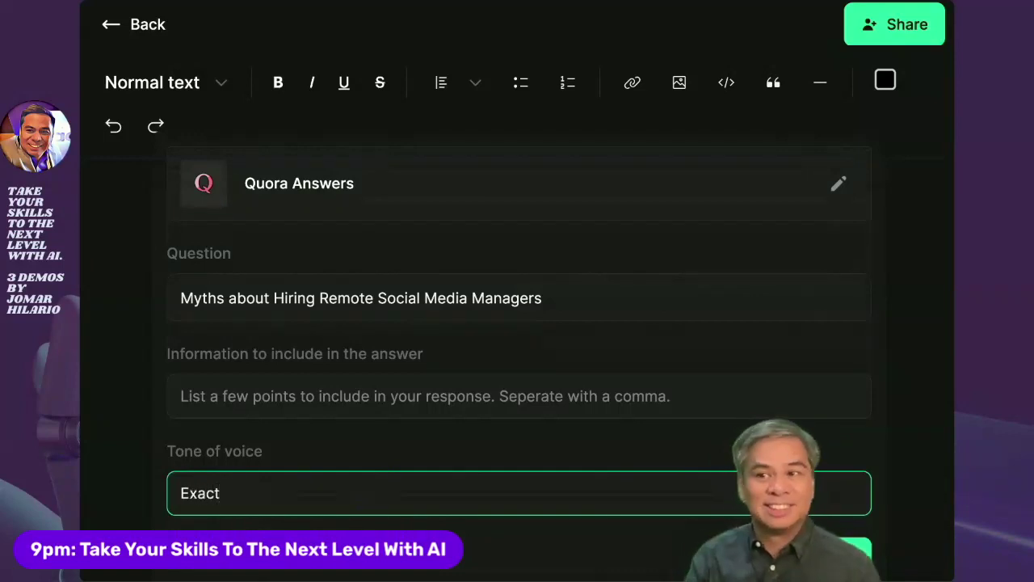
{"action": "type", "text": "ing, "}
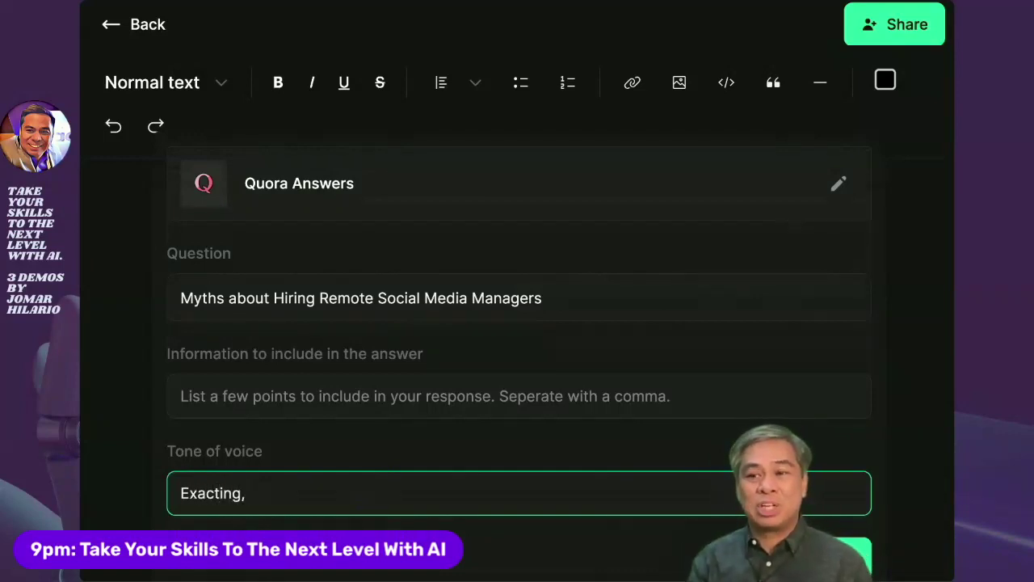
{"action": "type", "text": "Fun and "}
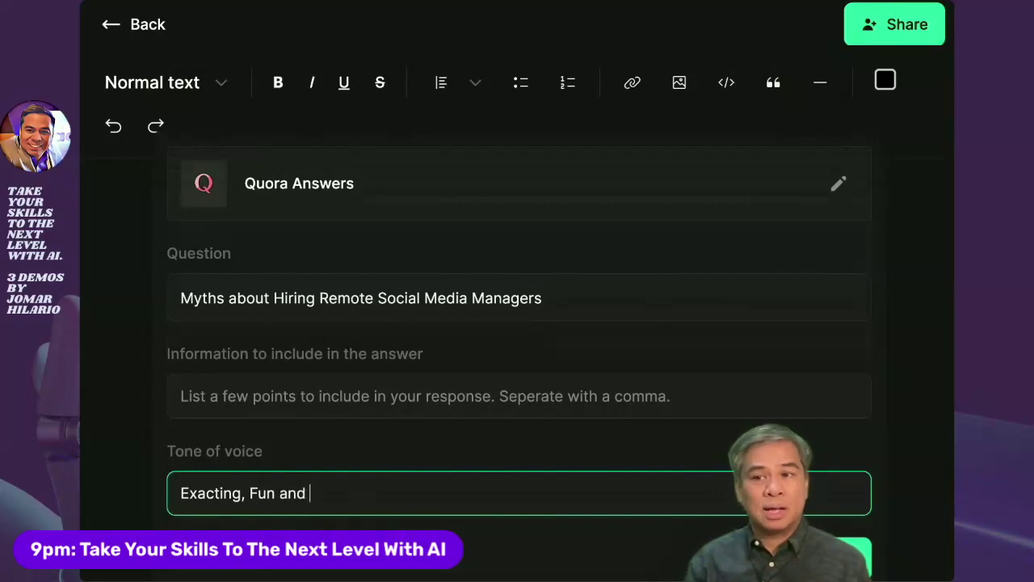
{"action": "type", "text": "Witty."}
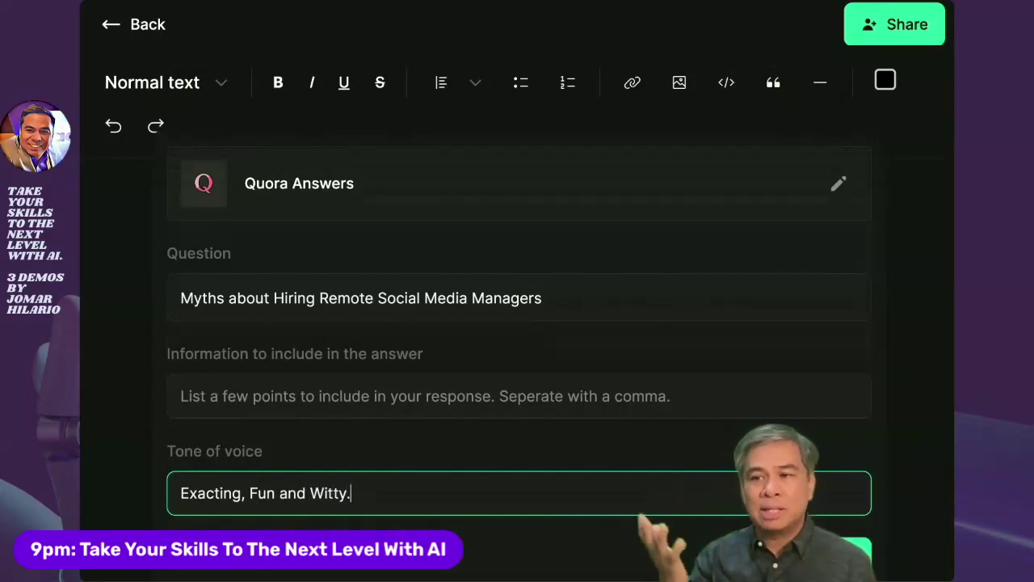
{"action": "left_click_drag", "start_coordinate": [181, 493], "coordinate": [249, 493]}
{"action": "key", "text": "BackSpace"}
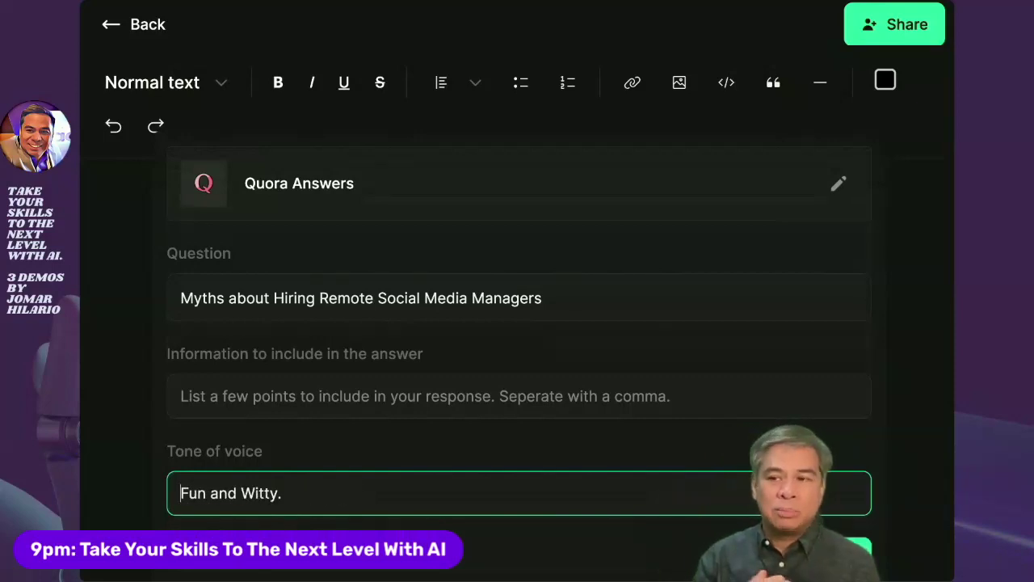
Reword the question as "What are the Top 7 Myths about Hiring Remote Social Media Managers".
{"action": "left_click", "coordinate": [210, 396]}
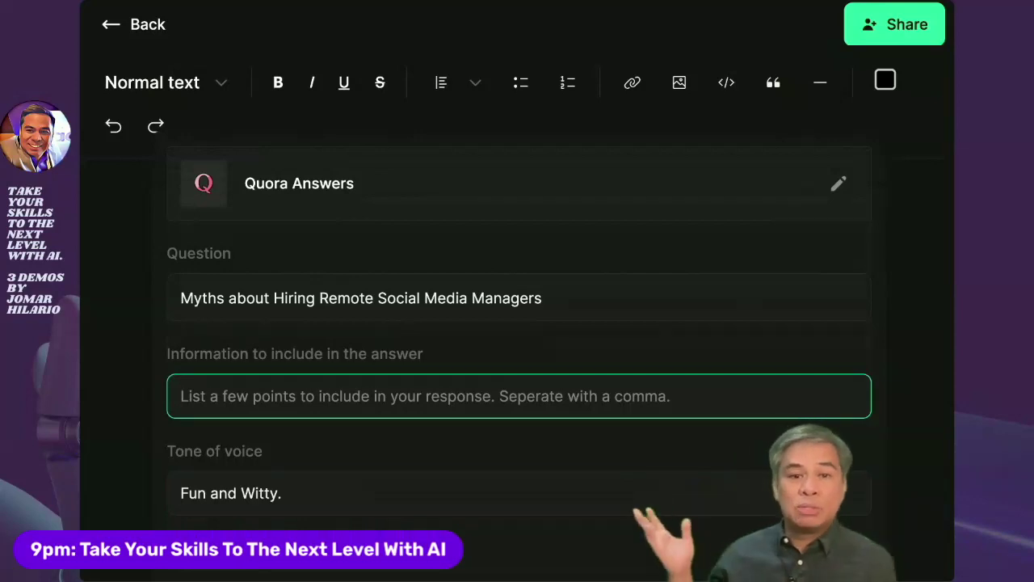
{"action": "type", "text": "Make"}
{"action": "left_click", "coordinate": [180, 298]}
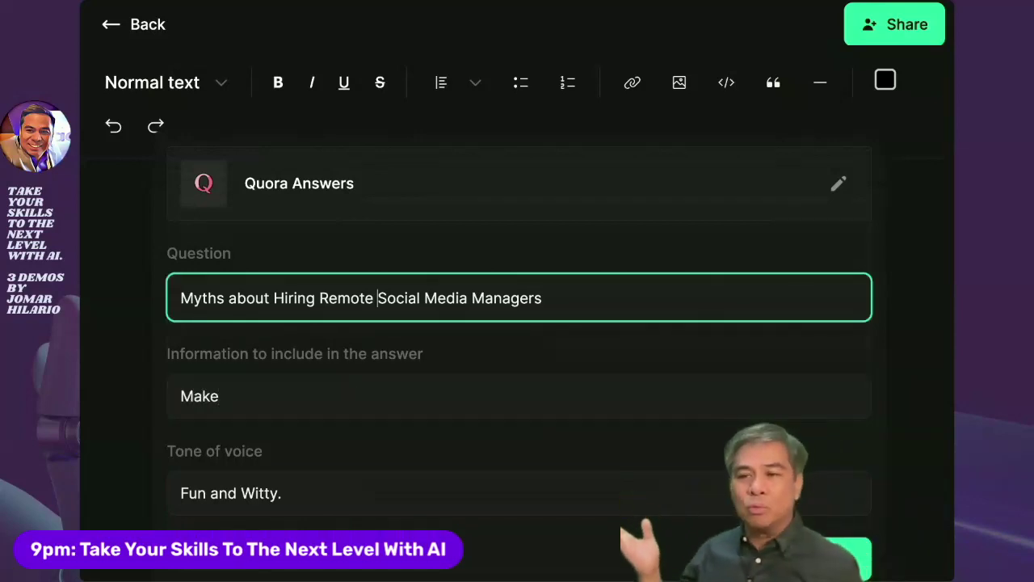
{"action": "type", "text": "10"}
{"action": "key", "text": "shift+Right"}
{"action": "key", "text": "shift+Right"}
{"action": "key", "text": "shift+Right"}
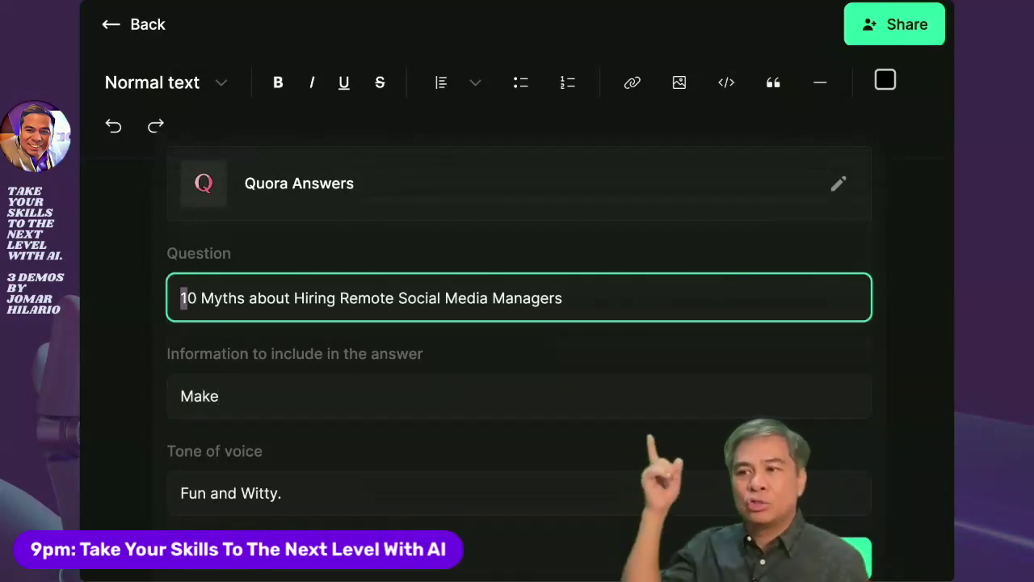
{"action": "type", "text": "What are the "}
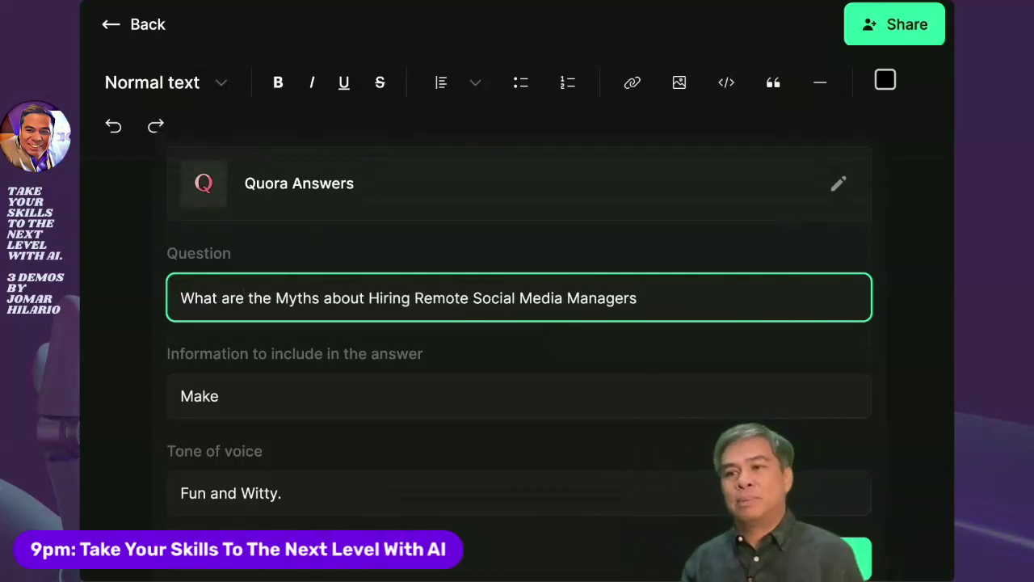
{"action": "type", "text": "Top 6"}
{"action": "key", "text": "BackSpace"}
{"action": "type", "text": "7"}
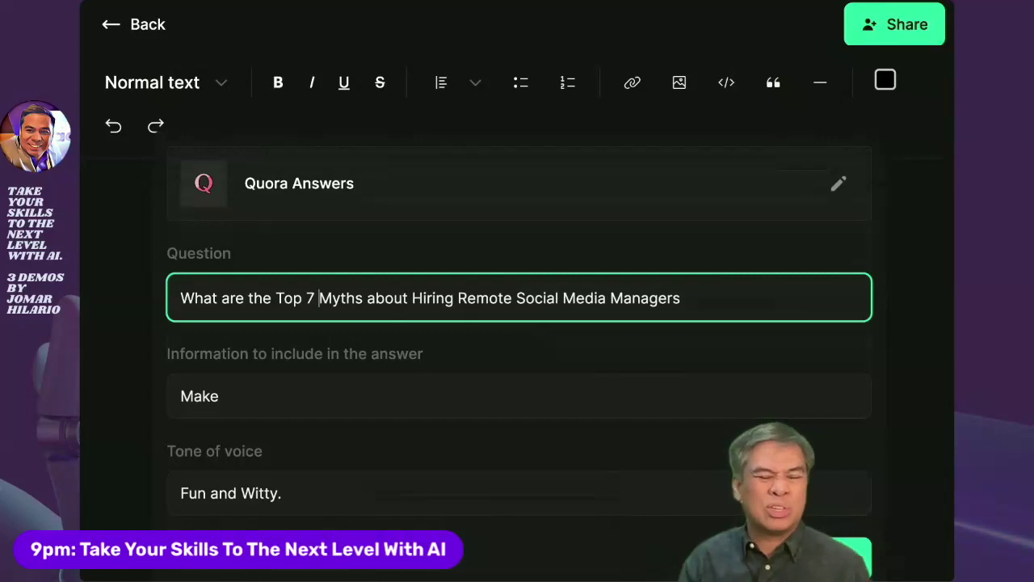
Set the information to include to "Your answer must include fear based, heavy emotional challenges that the business owner must overcome." and generate the answer.
{"action": "key", "text": "Tab"}
{"action": "key", "text": "End"}
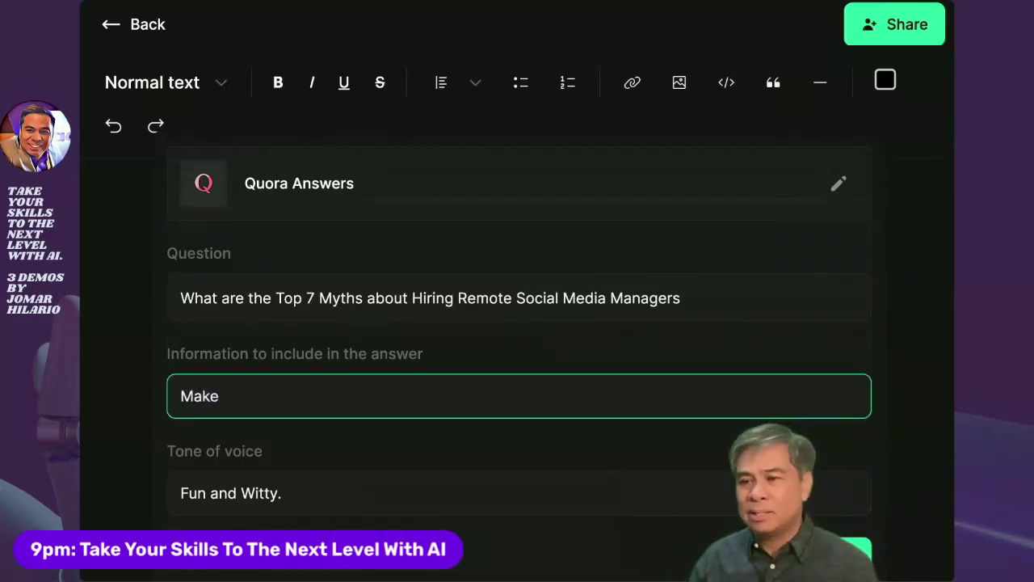
{"action": "key", "text": "BackSpace"}
{"action": "key", "text": "BackSpace"}
{"action": "key", "text": "BackSpace"}
{"action": "key", "text": "BackSpace"}
{"action": "type", "text": "Your answr"}
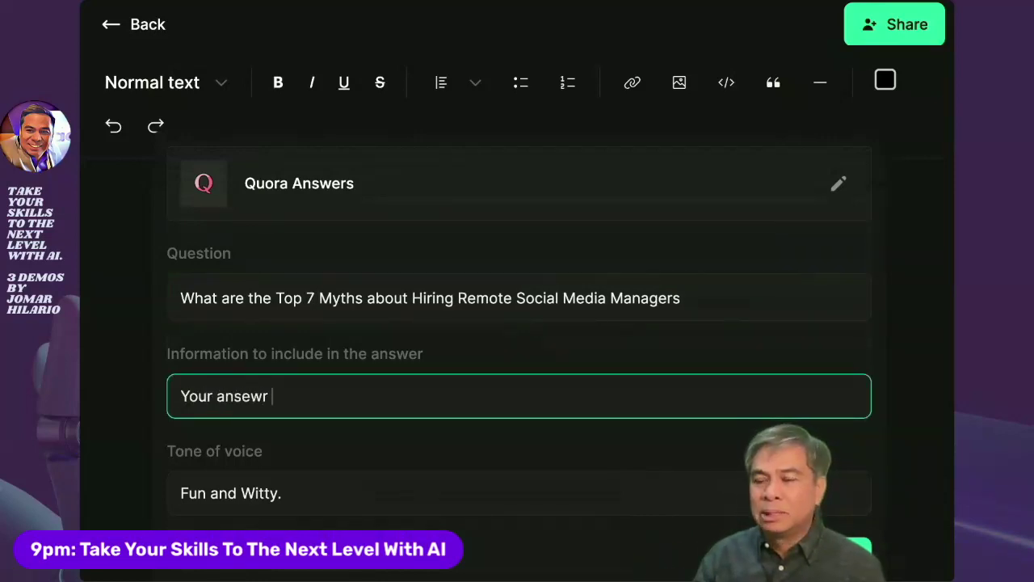
{"action": "key", "text": "BackSpace"}
{"action": "key", "text": "BackSpace"}
{"action": "key", "text": "BackSpace"}
{"action": "type", "text": "wer"}
{"action": "key", "text": "BackSpace"}
{"action": "key", "text": "BackSpace"}
{"action": "key", "text": "BackSpace"}
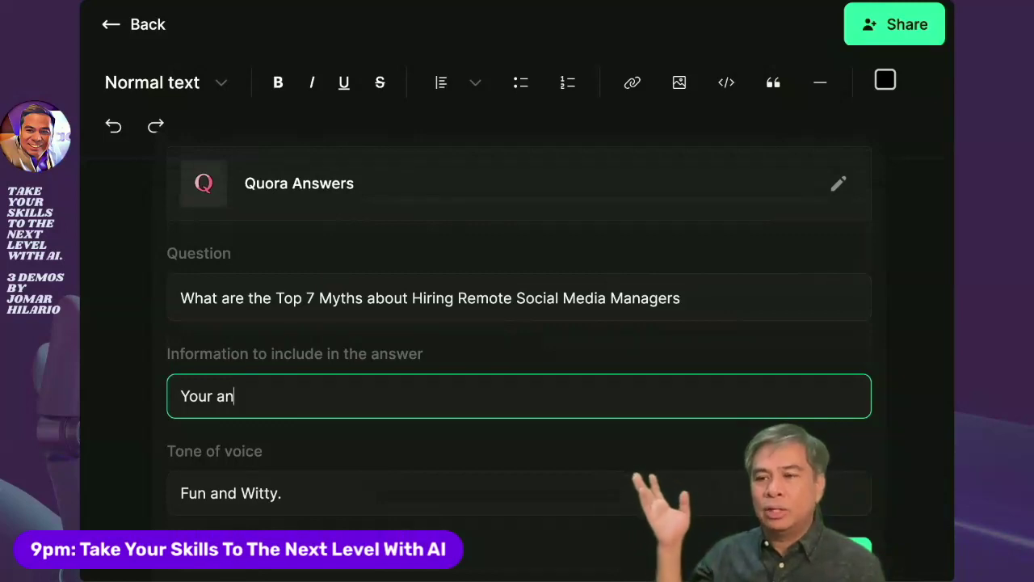
{"action": "type", "text": "w"}
{"action": "key", "text": "BackSpace"}
{"action": "type", "text": "swer must incldue"}
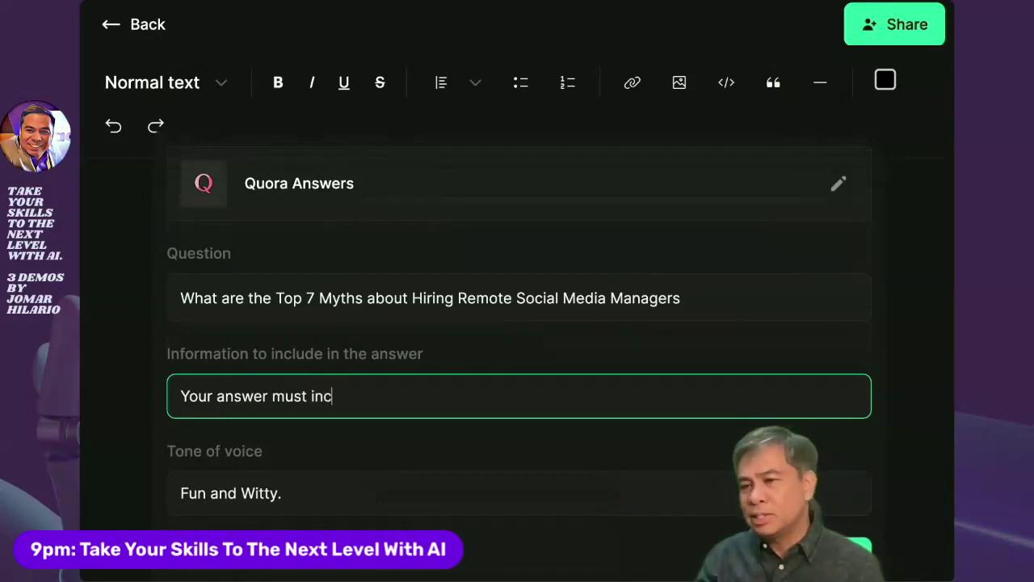
{"action": "key", "text": "BackSpace"}
{"action": "key", "text": "BackSpace"}
{"action": "key", "text": "BackSpace"}
{"action": "key", "text": "BackSpace"}
{"action": "type", "text": "ude "}
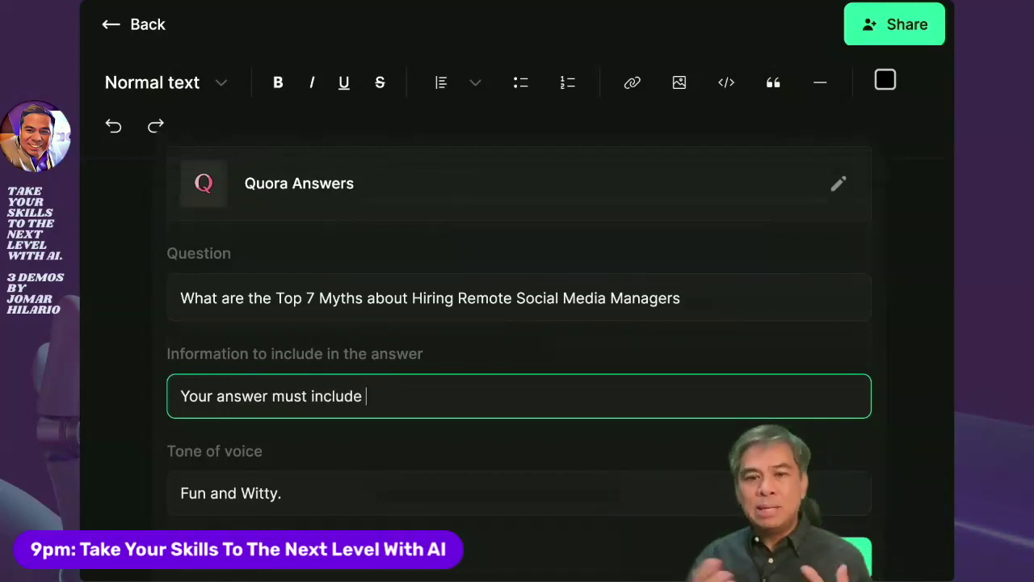
{"action": "type", "text": "fear based"}
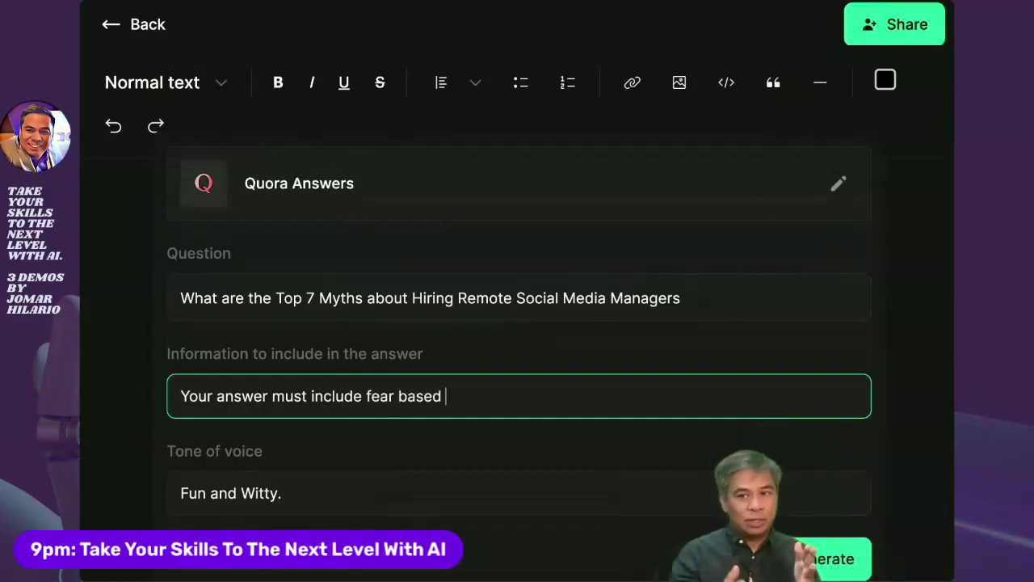
{"action": "type", "text": ", heavy e"}
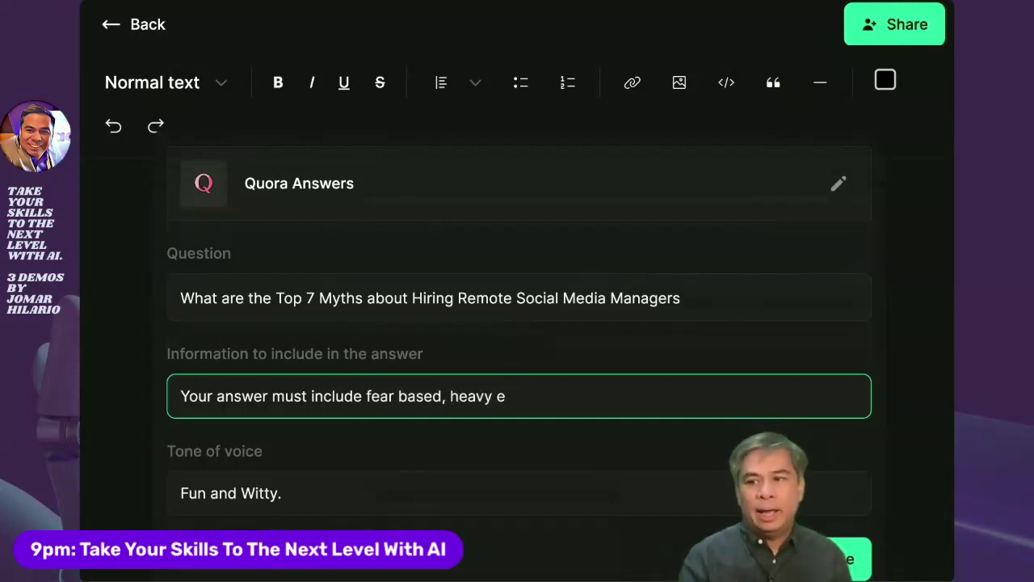
{"action": "key", "text": "BackSpace"}
{"action": "type", "text": "epmotion"}
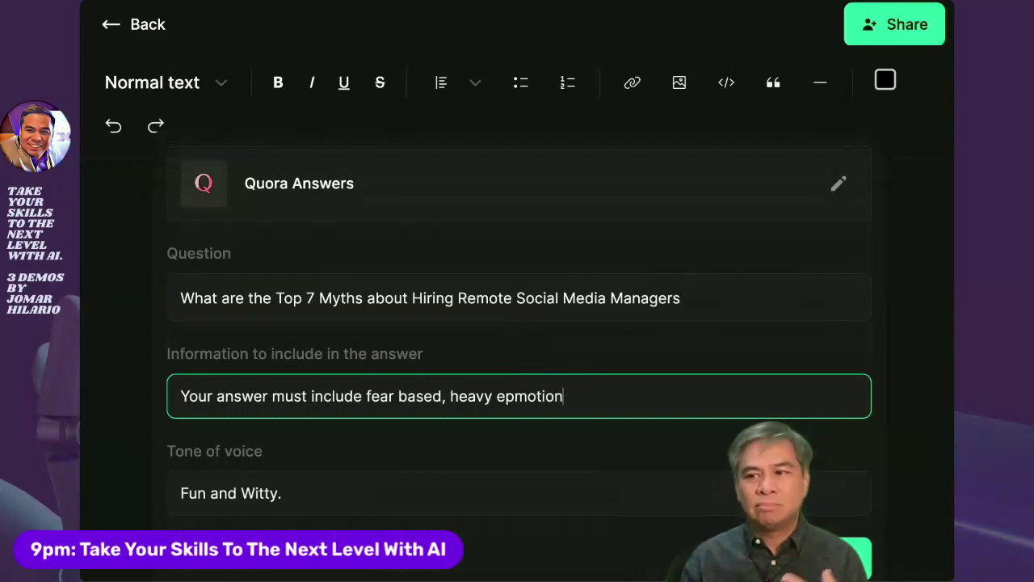
{"action": "key", "text": "BackSpace"}
{"action": "key", "text": "BackSpace"}
{"action": "key", "text": "BackSpace"}
{"action": "key", "text": "BackSpace"}
{"action": "key", "text": "BackSpace"}
{"action": "key", "text": "BackSpace"}
{"action": "key", "text": "BackSpace"}
{"action": "type", "text": "motiaonl"}
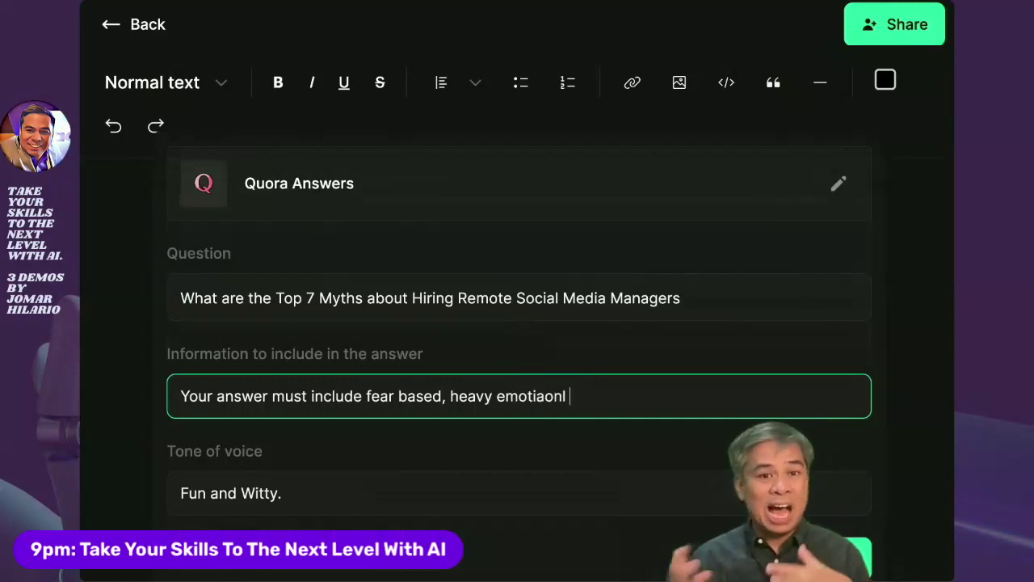
{"action": "key", "text": "BackSpace"}
{"action": "key", "text": "BackSpace"}
{"action": "key", "text": "BackSpace"}
{"action": "type", "text": "onal challenges"}
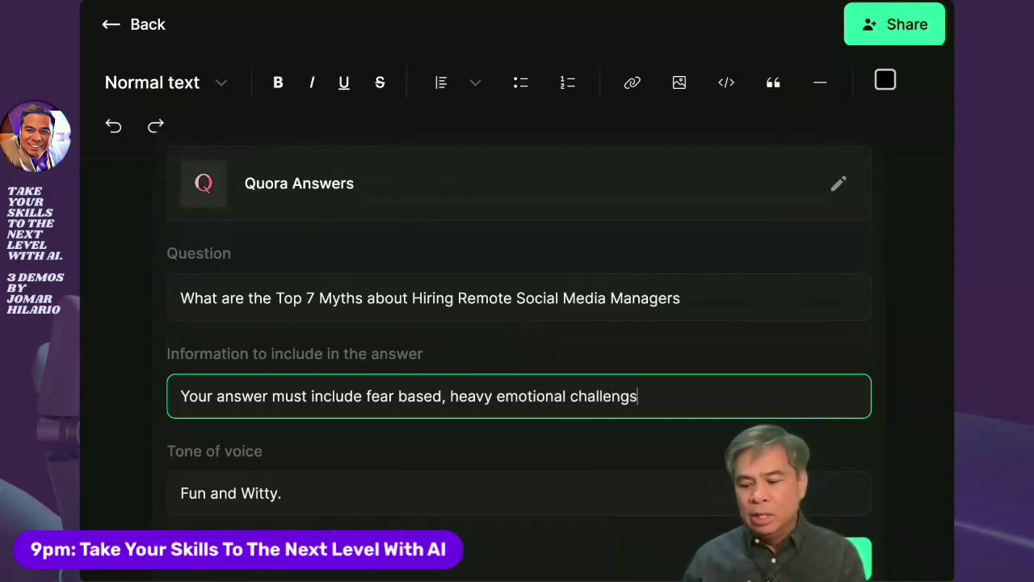
{"action": "type", "text": " that the b"}
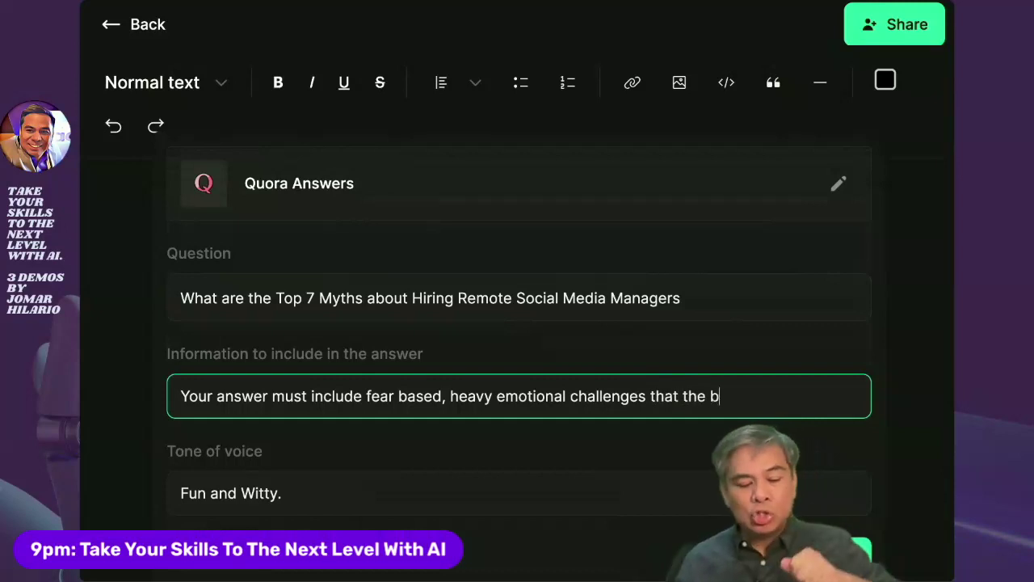
{"action": "type", "text": "usiness owner "}
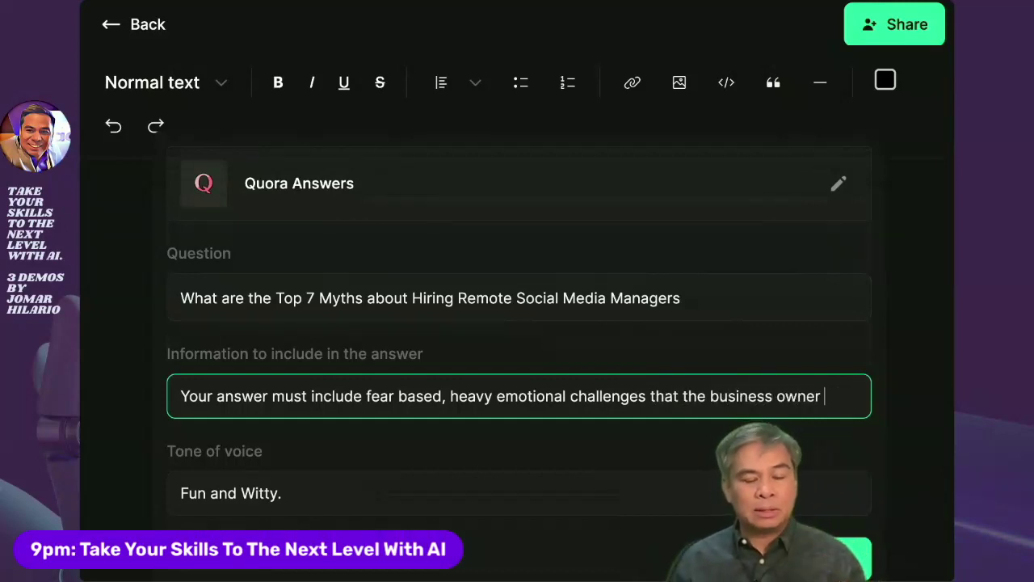
{"action": "type", "text": "must over"}
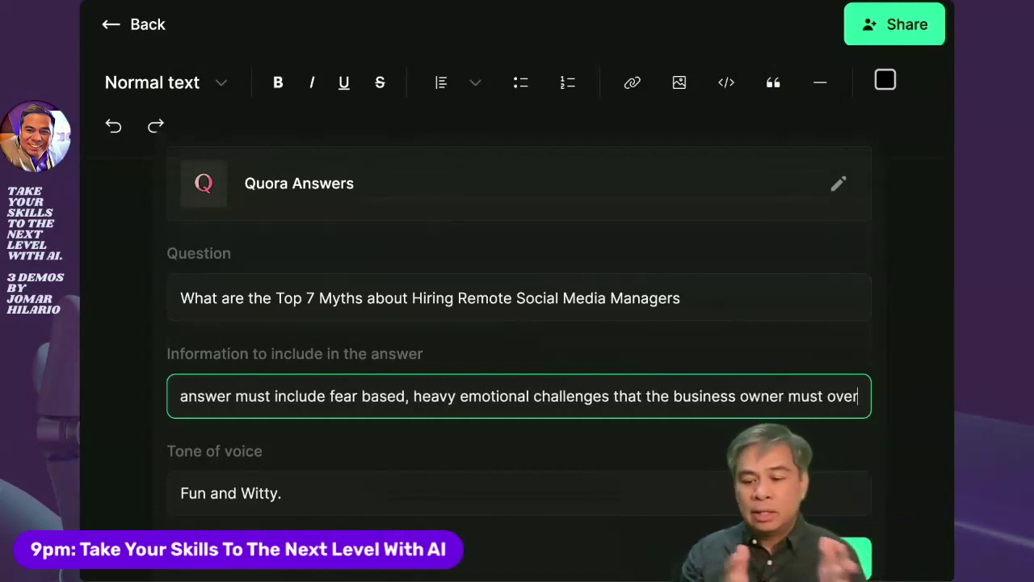
{"action": "type", "text": "come."}
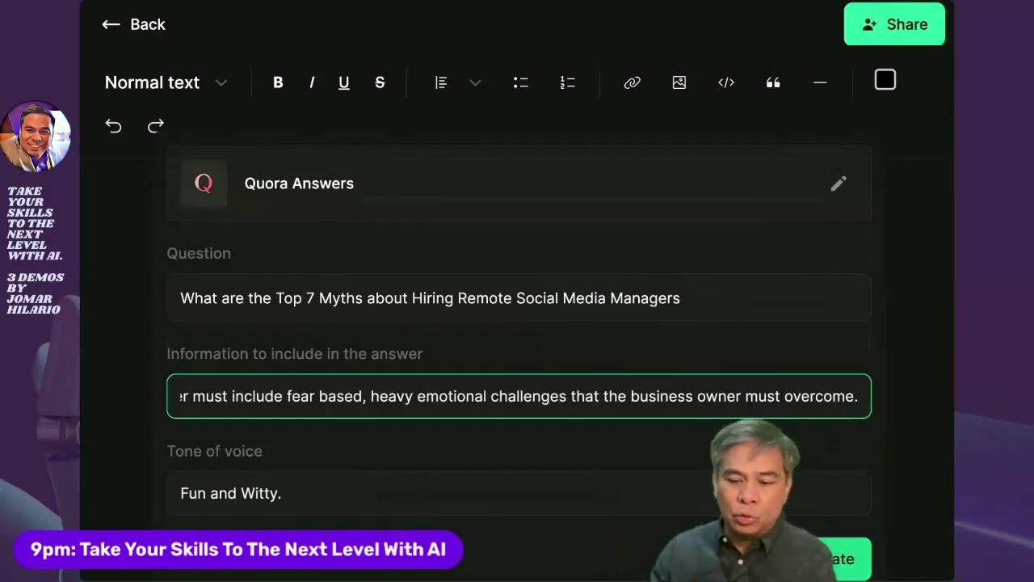
{"action": "key", "text": "Return"}
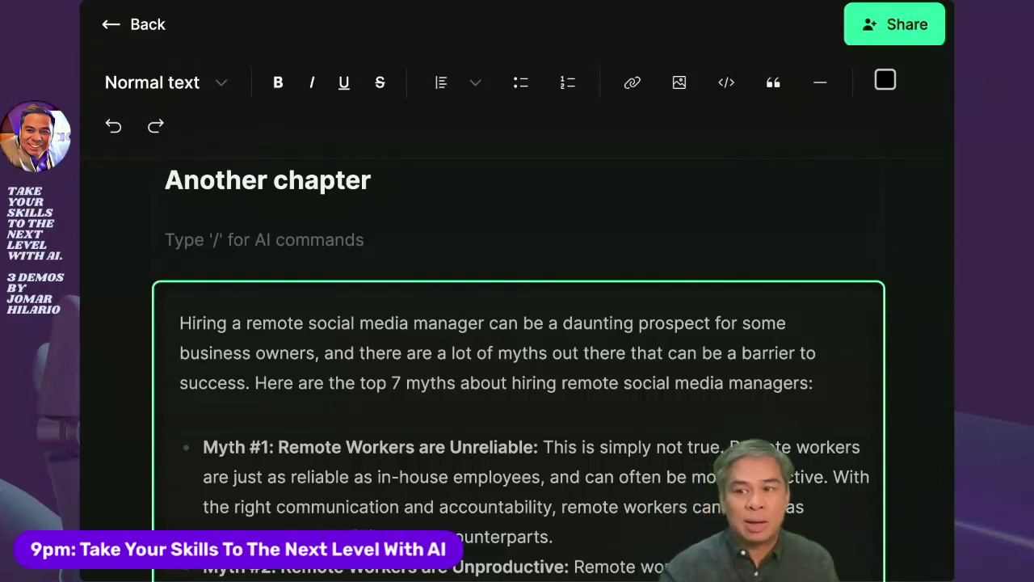
Review the generated answer from the first myth through the closing paragraph.
{"action": "scroll", "coordinate": [873, 341], "scroll_direction": "down", "scroll_amount": 5}
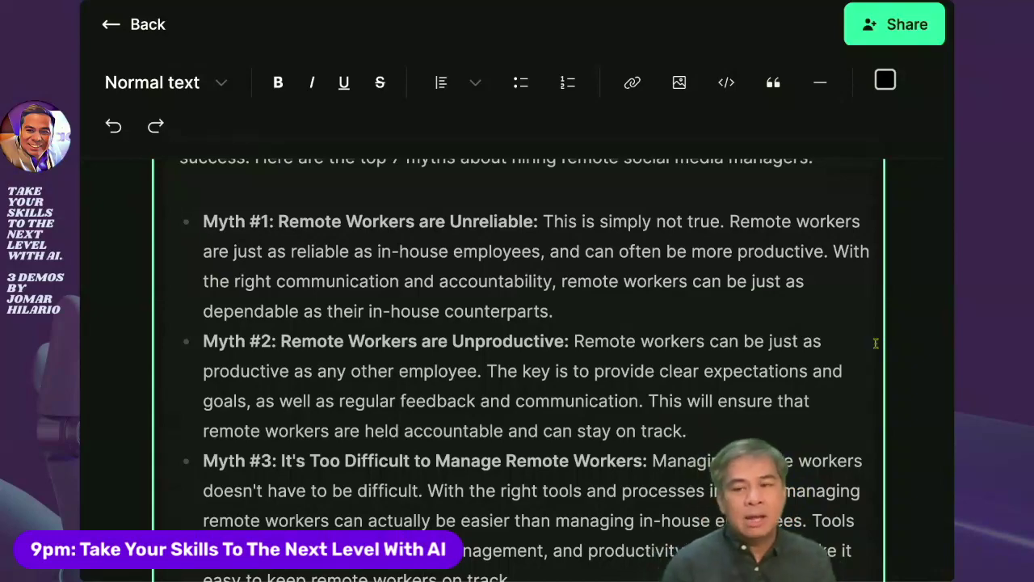
{"action": "scroll", "coordinate": [875, 344], "scroll_direction": "down", "scroll_amount": 5}
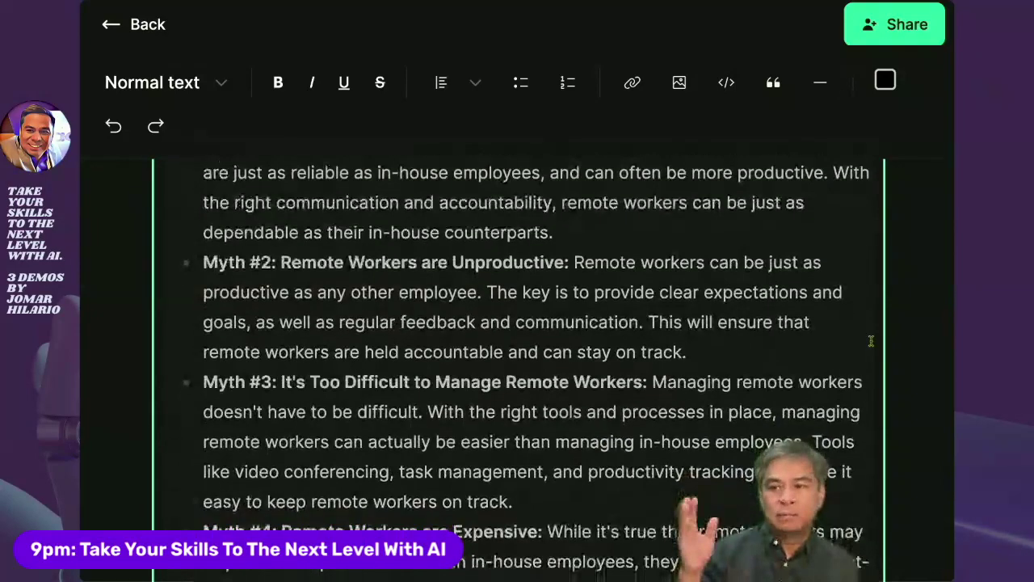
{"action": "scroll", "coordinate": [871, 342], "scroll_direction": "down", "scroll_amount": 4}
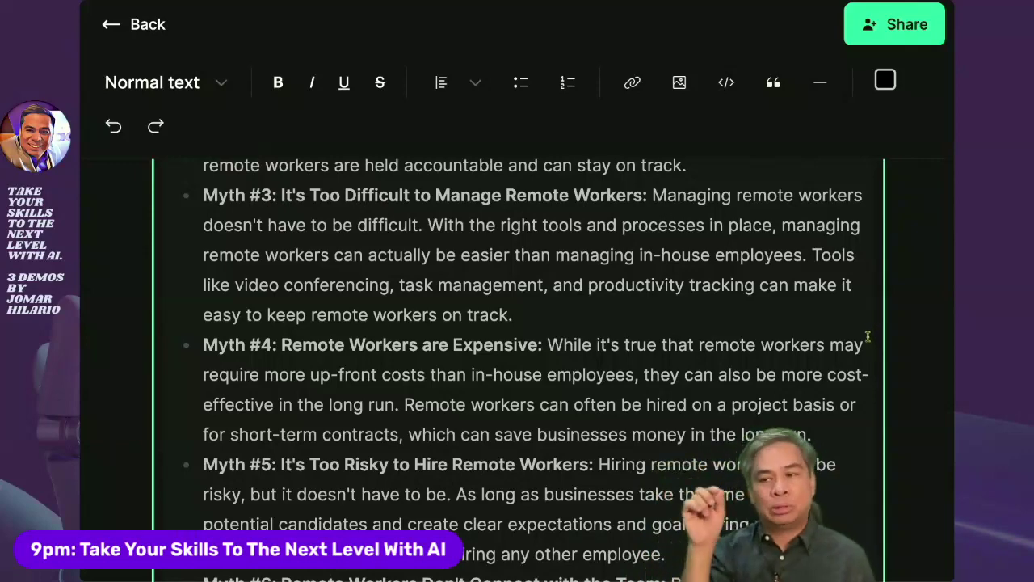
{"action": "scroll", "coordinate": [866, 338], "scroll_direction": "down", "scroll_amount": 2}
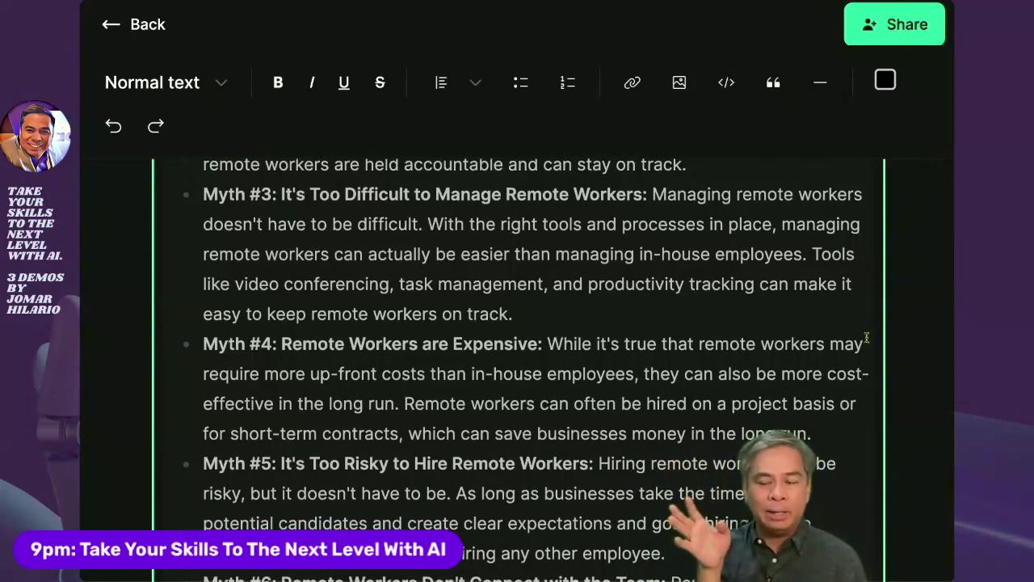
{"action": "scroll", "coordinate": [866, 338], "scroll_direction": "down", "scroll_amount": 2}
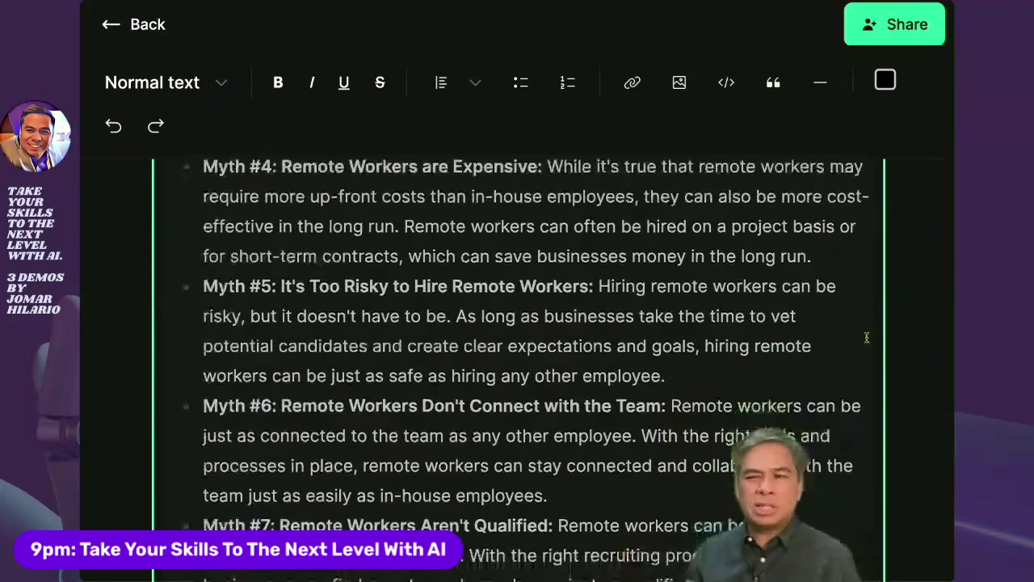
{"action": "scroll", "coordinate": [867, 338], "scroll_direction": "down", "scroll_amount": 2}
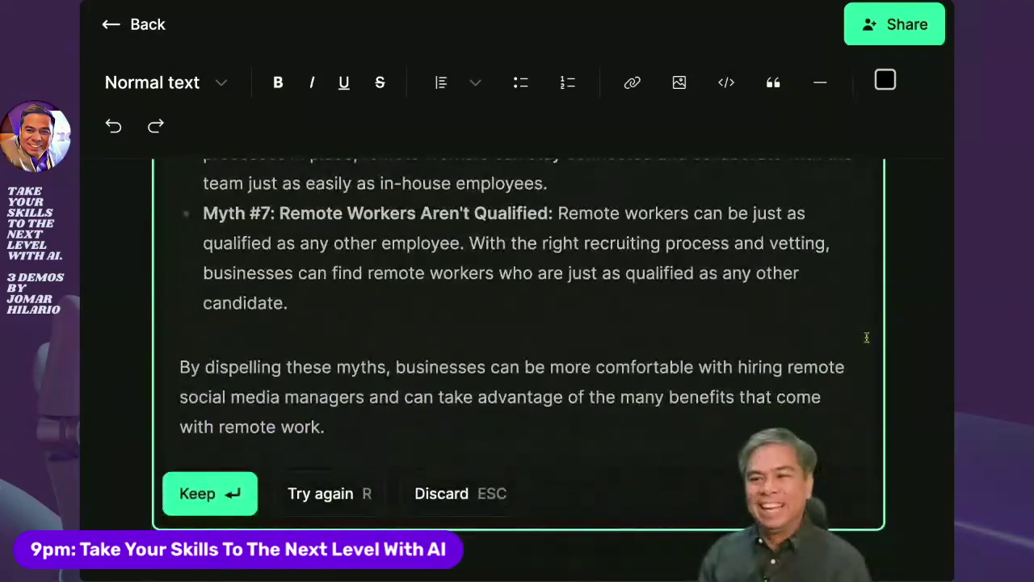
{"action": "left_click", "coordinate": [196, 492]}
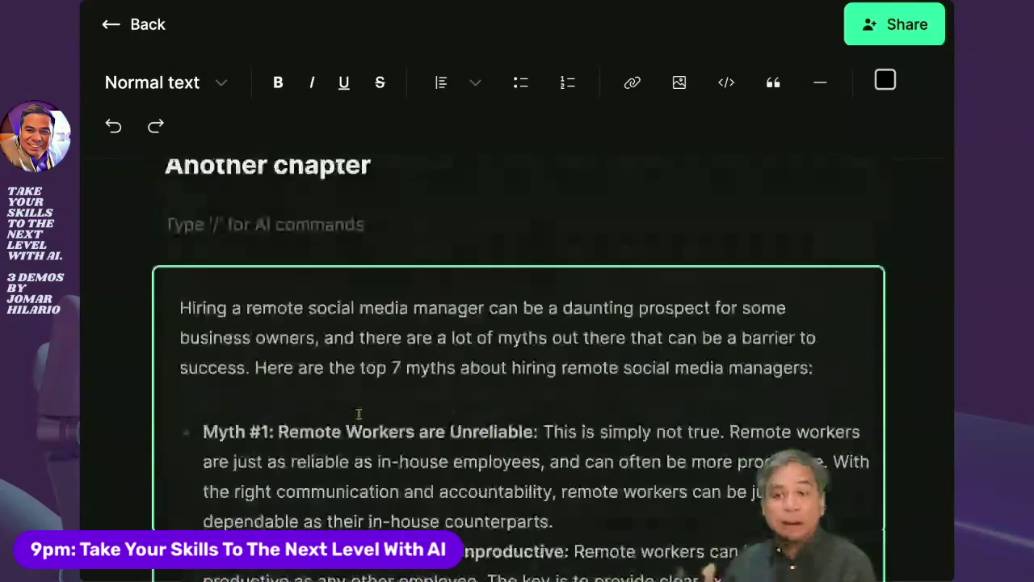
Replace the document title with "This QUORA thing is waaay better. I can use this AS IS! :)".
{"action": "left_click_drag", "start_coordinate": [385, 186], "coordinate": [167, 154]}
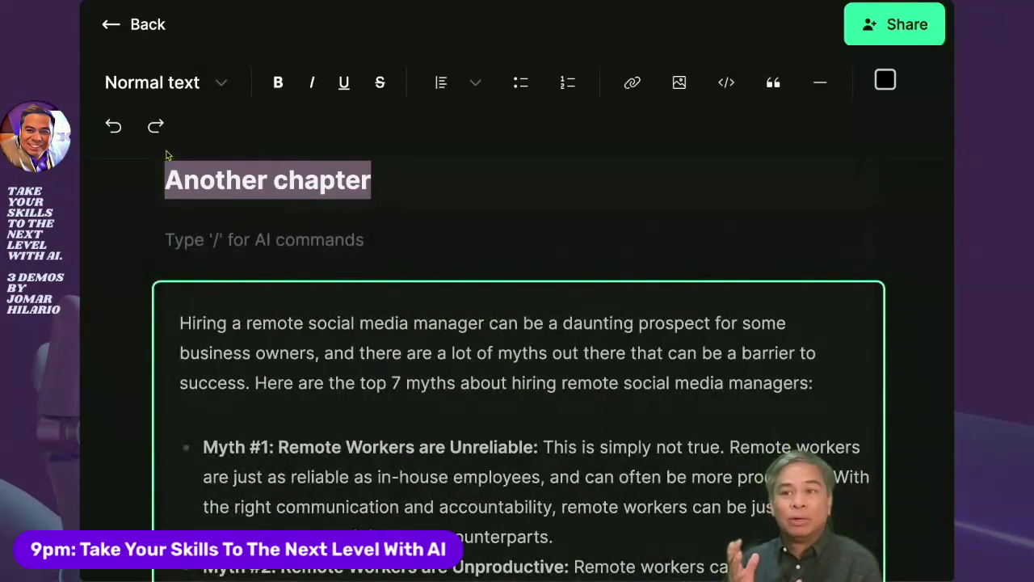
{"action": "type", "text": "This QUO"}
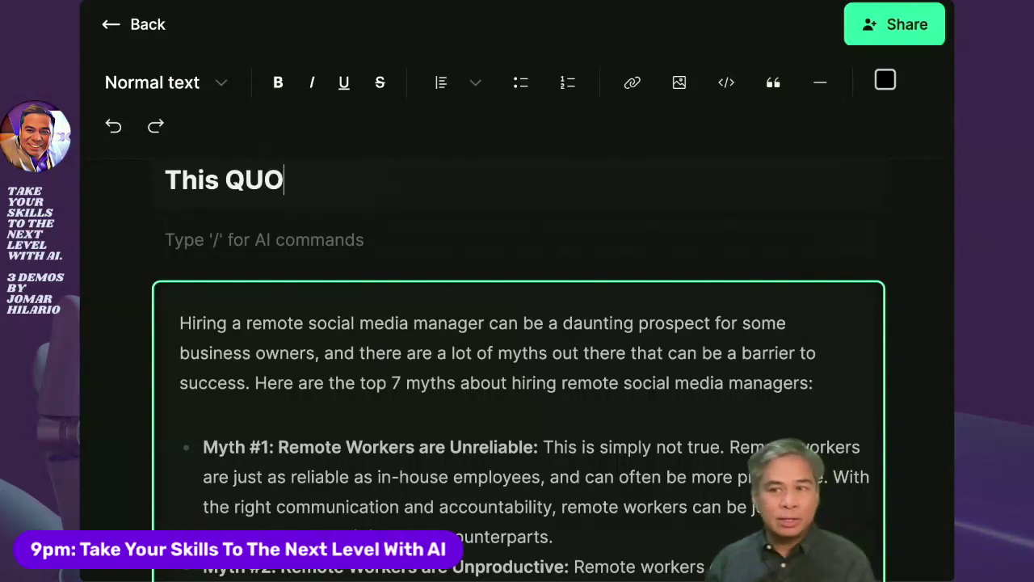
{"action": "type", "text": "RA thing is waaay bey"}
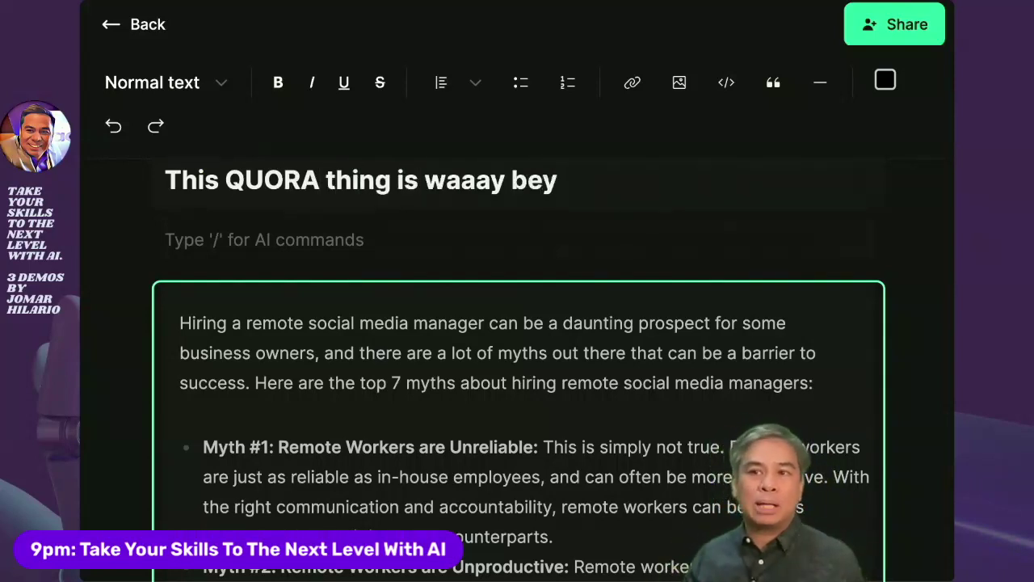
{"action": "key", "text": "BackSpace"}
{"action": "type", "text": "tter. I can use this "}
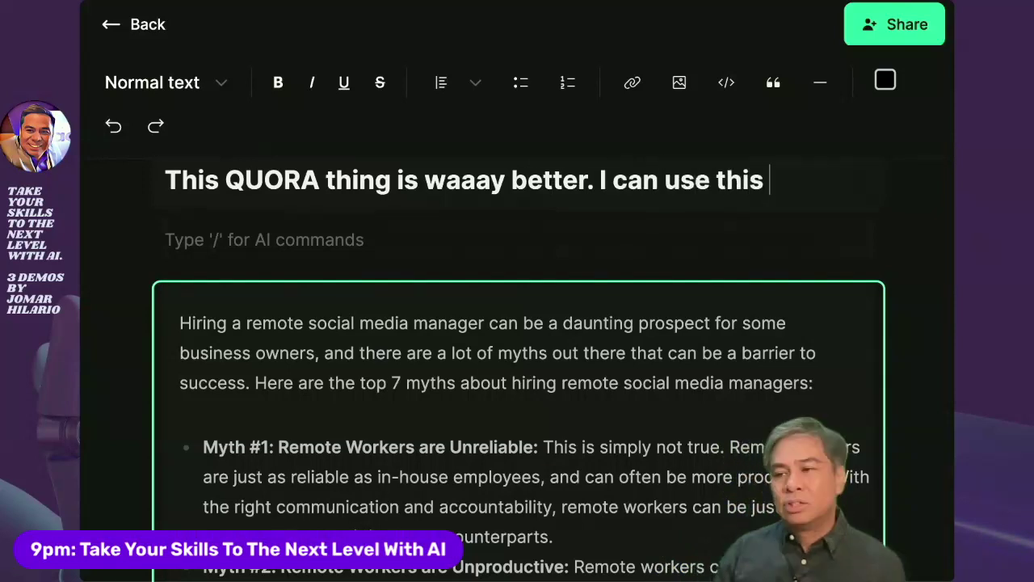
{"action": "type", "text": "J"}
{"action": "key", "text": "BackSpace"}
{"action": "type", "text": "AS IS! :"}
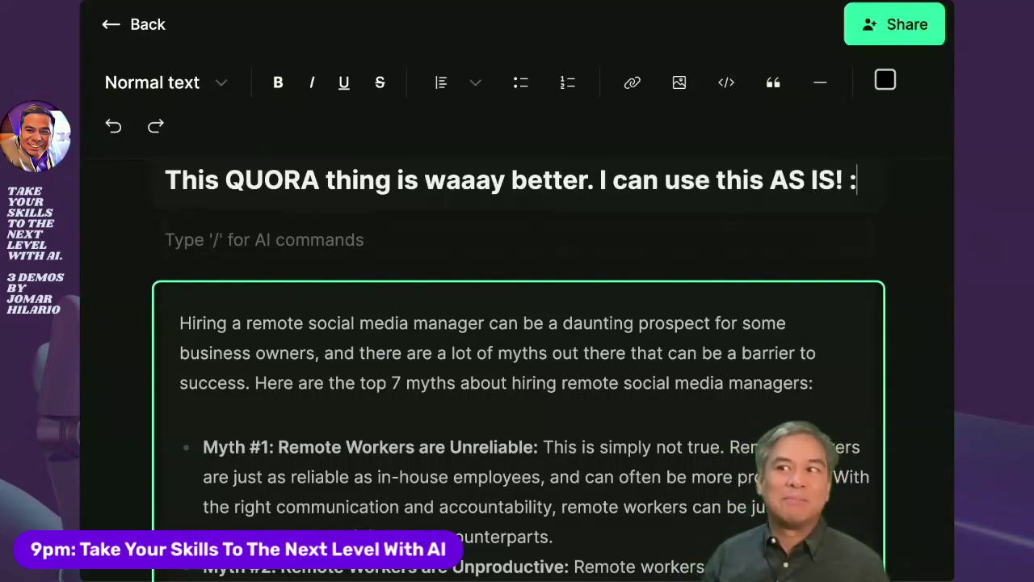
{"action": "type", "text": ")"}
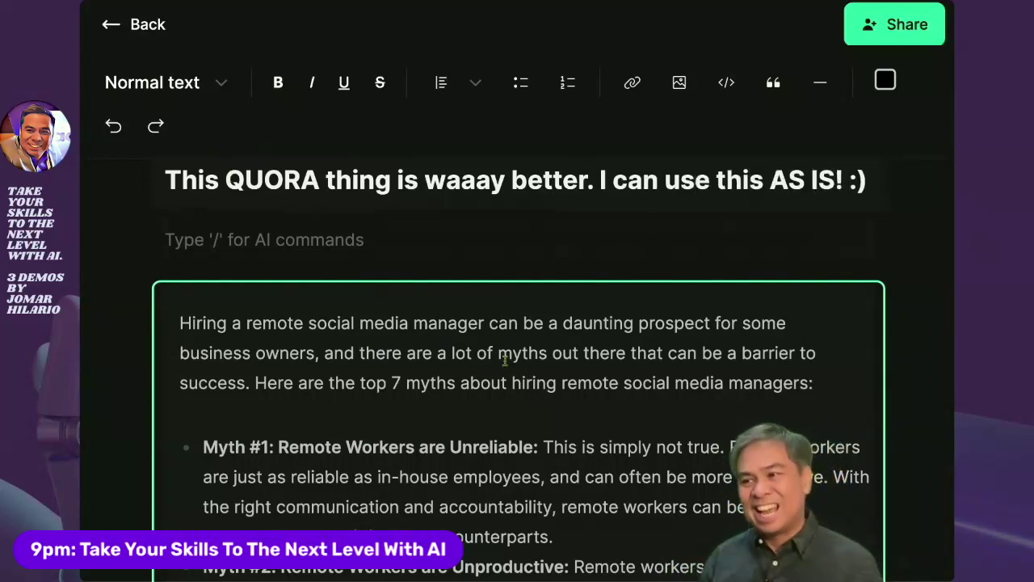
Keep the generated Quora answer about the seven myths in the document.
{"action": "scroll", "coordinate": [506, 361], "scroll_direction": "down", "scroll_amount": 10}
{"action": "scroll", "coordinate": [508, 360], "scroll_direction": "up", "scroll_amount": 4}
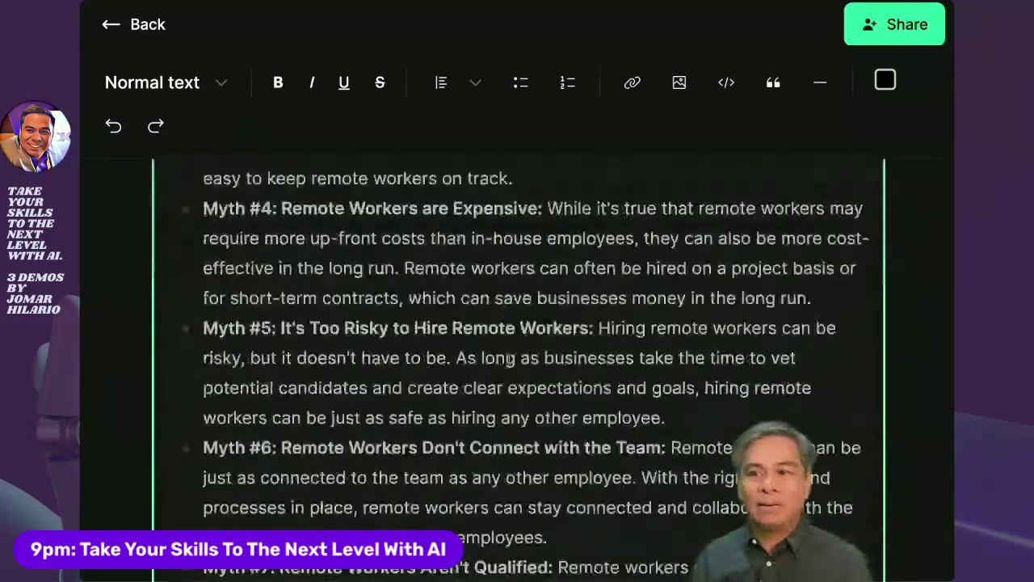
{"action": "scroll", "coordinate": [508, 359], "scroll_direction": "down", "scroll_amount": 4}
{"action": "left_click", "coordinate": [212, 495]}
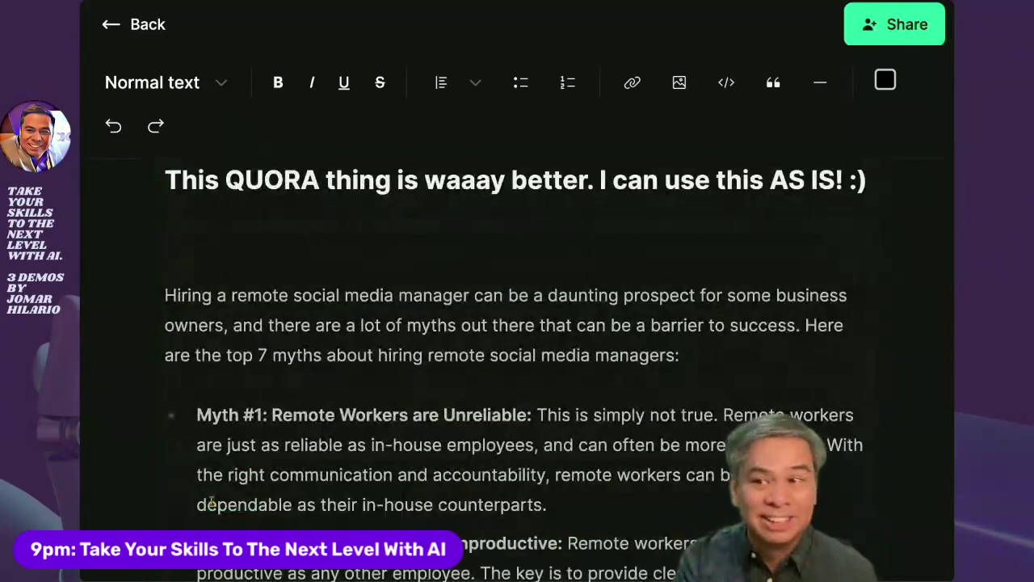
{"action": "scroll", "coordinate": [321, 387], "scroll_direction": "down", "scroll_amount": 10}
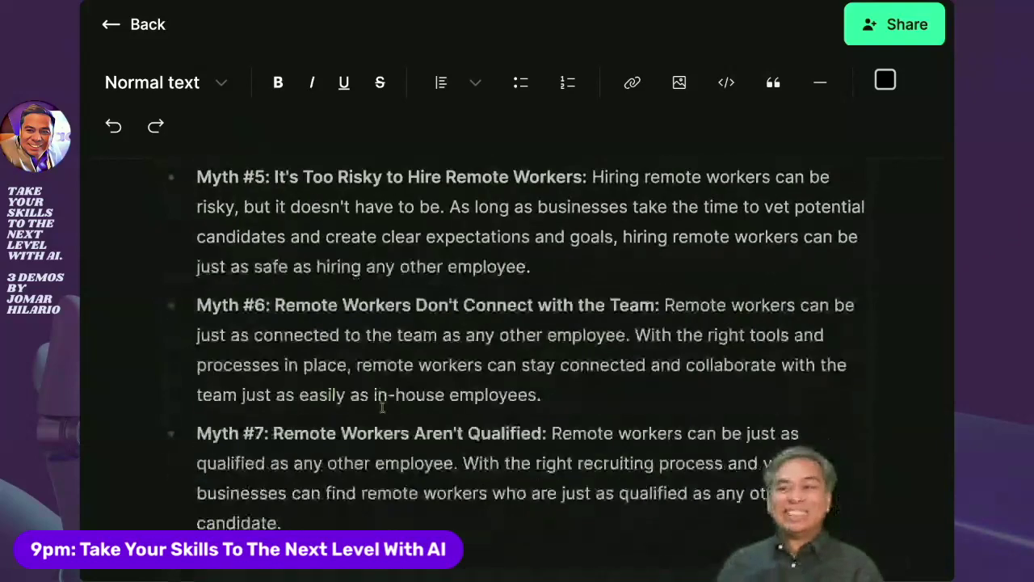
Create a new blank document and start its title with "Chapter 2: ".
{"action": "left_click", "coordinate": [149, 29]}
{"action": "left_click", "coordinate": [837, 118]}
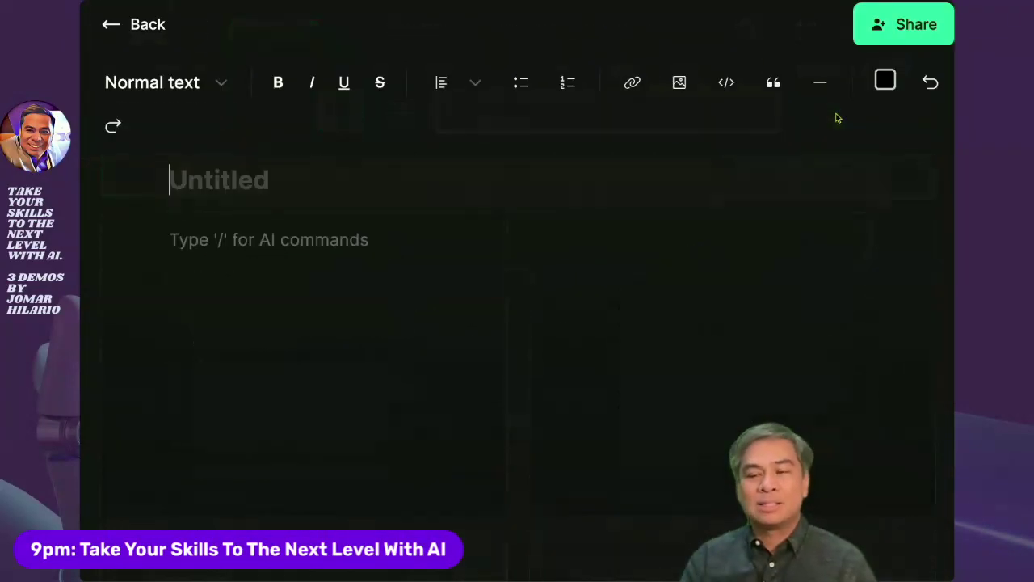
{"action": "left_click", "coordinate": [684, 185]}
{"action": "type", "text": "Chat"}
{"action": "key", "text": "BackSpace"}
{"action": "type", "text": "pter 2: "}
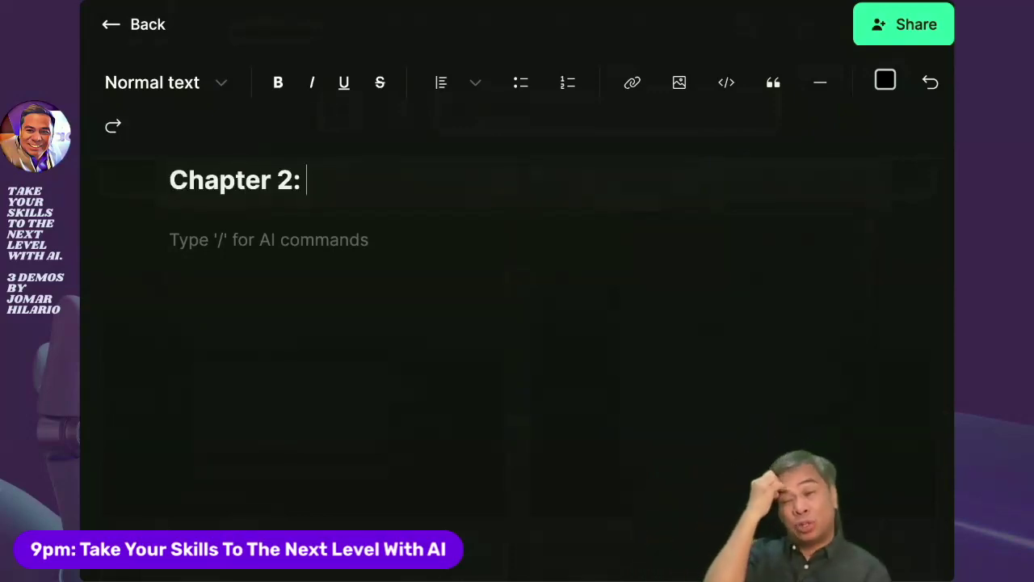
Continue the chapter title with "Fear based Myths when applying to become a".
{"action": "type", "text": "Fear base"}
{"action": "key", "text": "BackSpace"}
{"action": "key", "text": "BackSpace"}
{"action": "type", "text": "ased "}
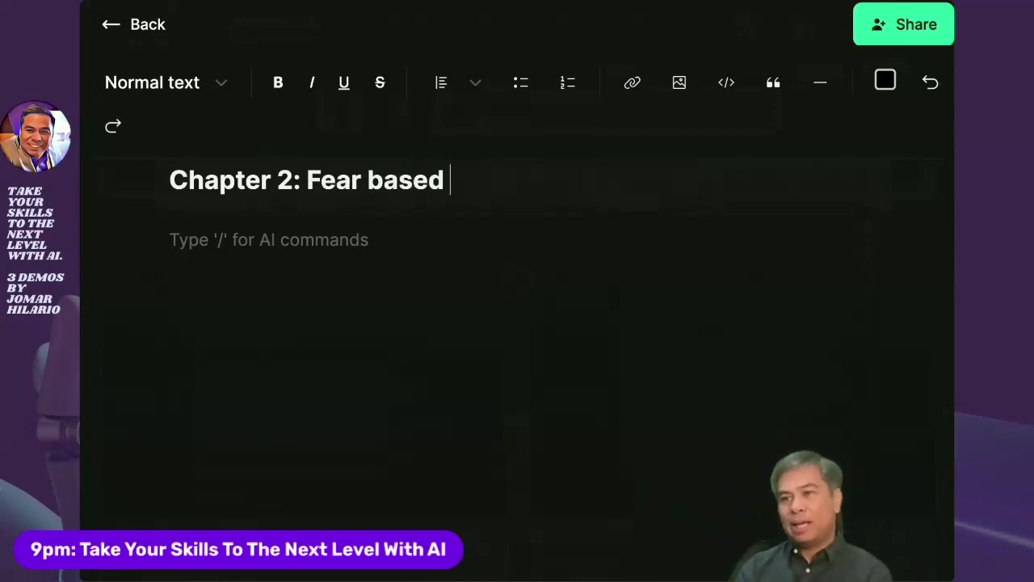
{"action": "type", "text": "Myths"}
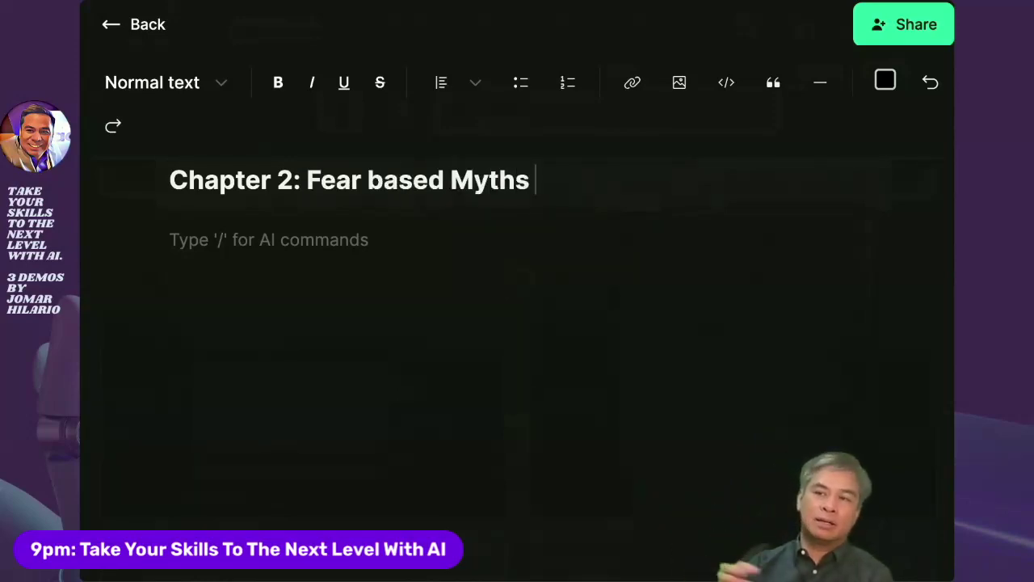
{"action": "type", "text": " when applyin"}
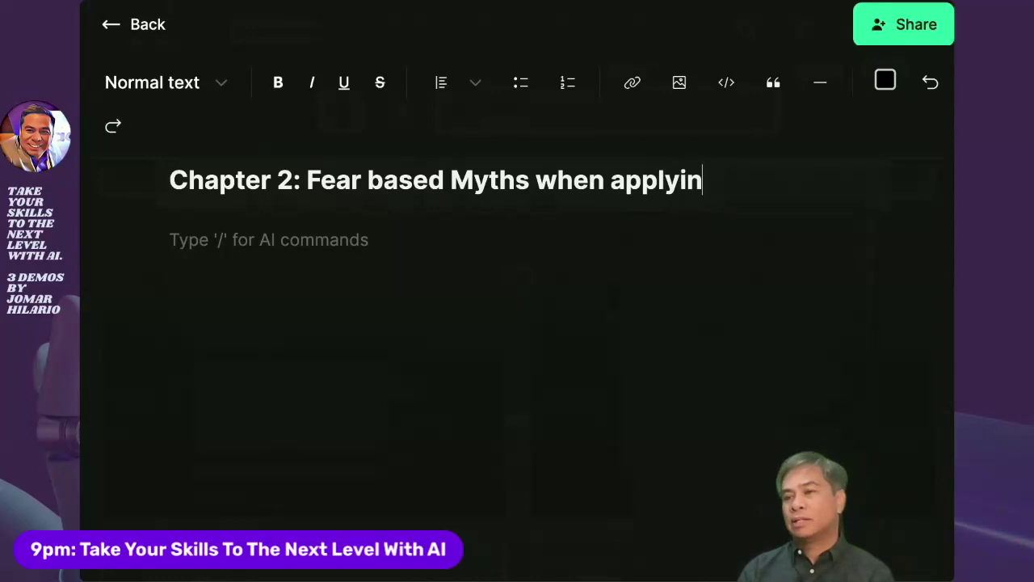
{"action": "type", "text": "g to become a "}
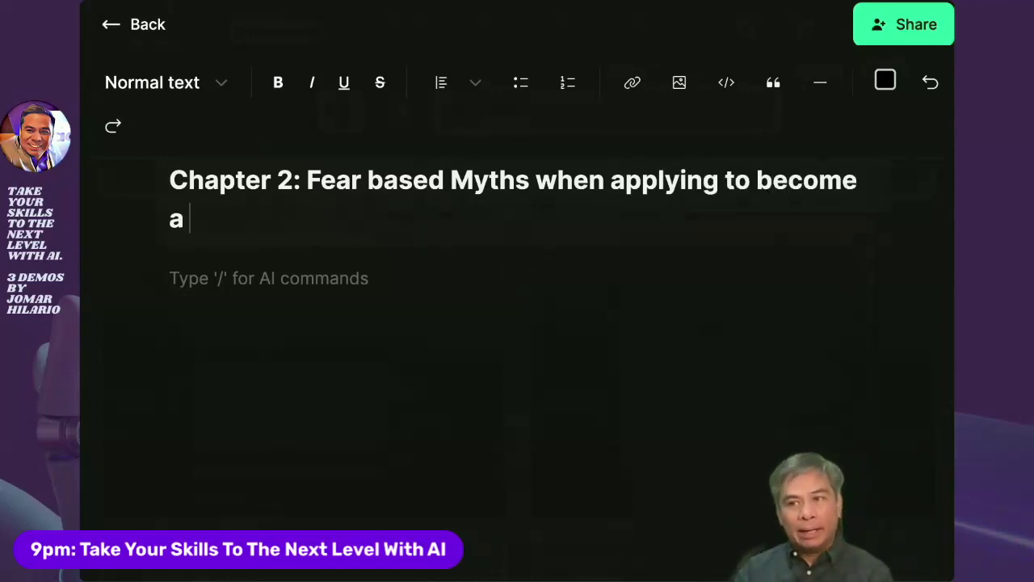
Add "business's 100% remote" to the chapter title.
{"action": "type", "text": "business's remot"}
{"action": "key", "text": "BackSpace"}
{"action": "key", "text": "BackSpace"}
{"action": "key", "text": "BackSpace"}
{"action": "key", "text": "BackSpace"}
{"action": "key", "text": "BackSpace"}
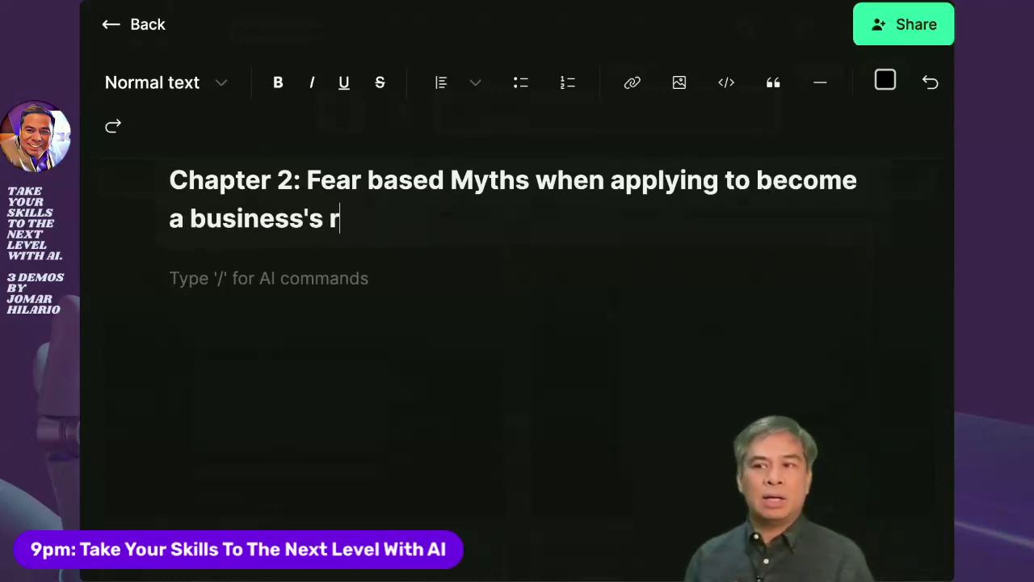
{"action": "type", "text": "100^"}
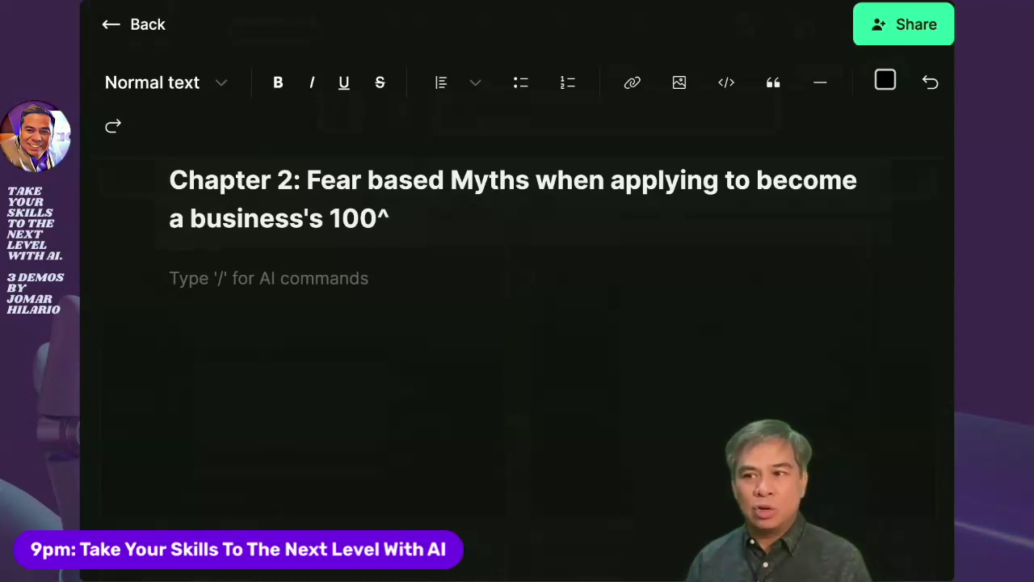
{"action": "key", "text": "BackSpace"}
{"action": "key", "text": "BackSpace"}
{"action": "type", "text": "&"}
{"action": "key", "text": "BackSpace"}
{"action": "type", "text": "% remote so"}
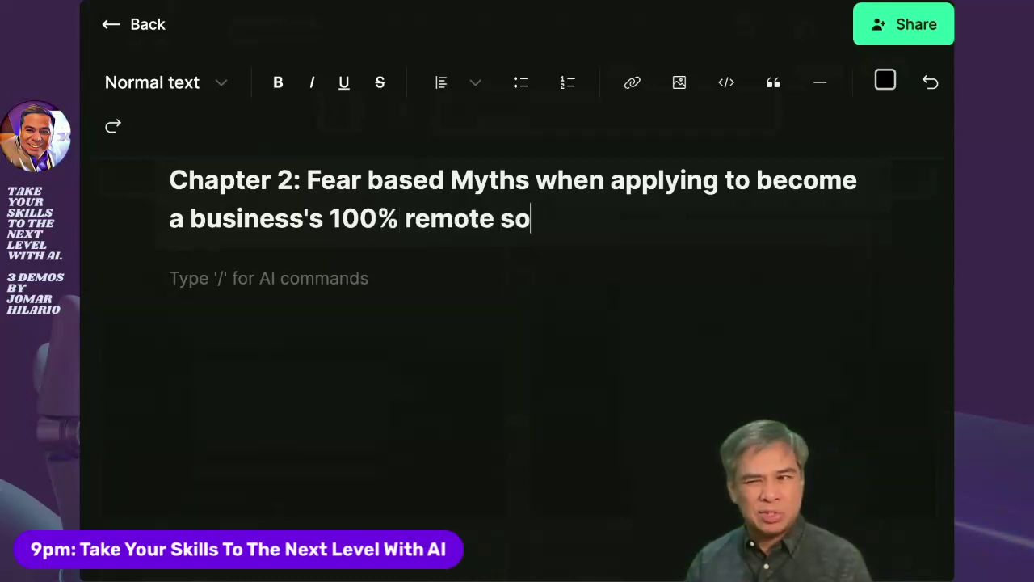
Complete the chapter title with "social media manager.", correcting the misspellings.
{"action": "type", "text": "cial meida m"}
{"action": "key", "text": "BackSpace"}
{"action": "key", "text": "BackSpace"}
{"action": "key", "text": "BackSpace"}
{"action": "key", "text": "BackSpace"}
{"action": "key", "text": "BackSpace"}
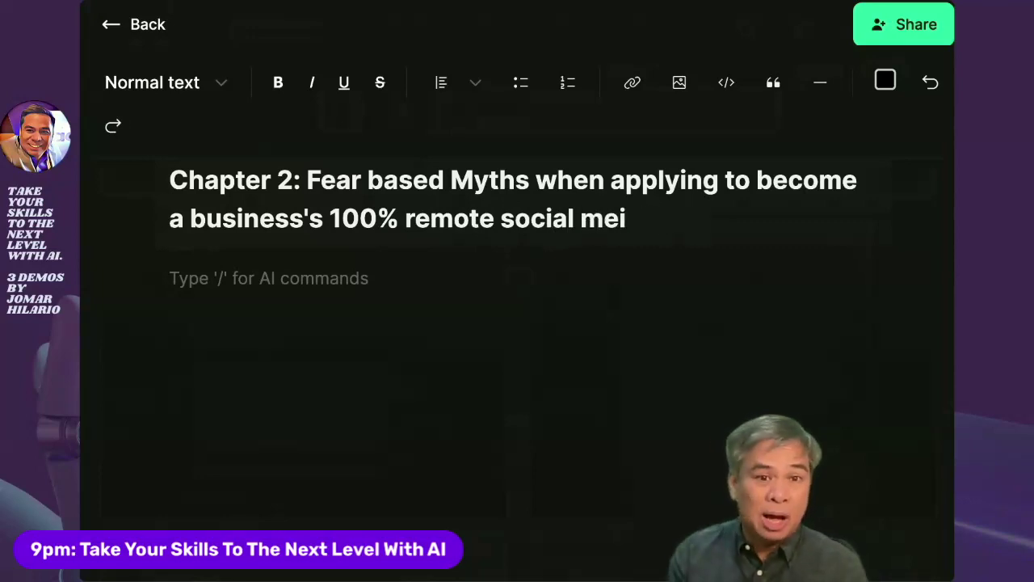
{"action": "type", "text": "dia manaager."}
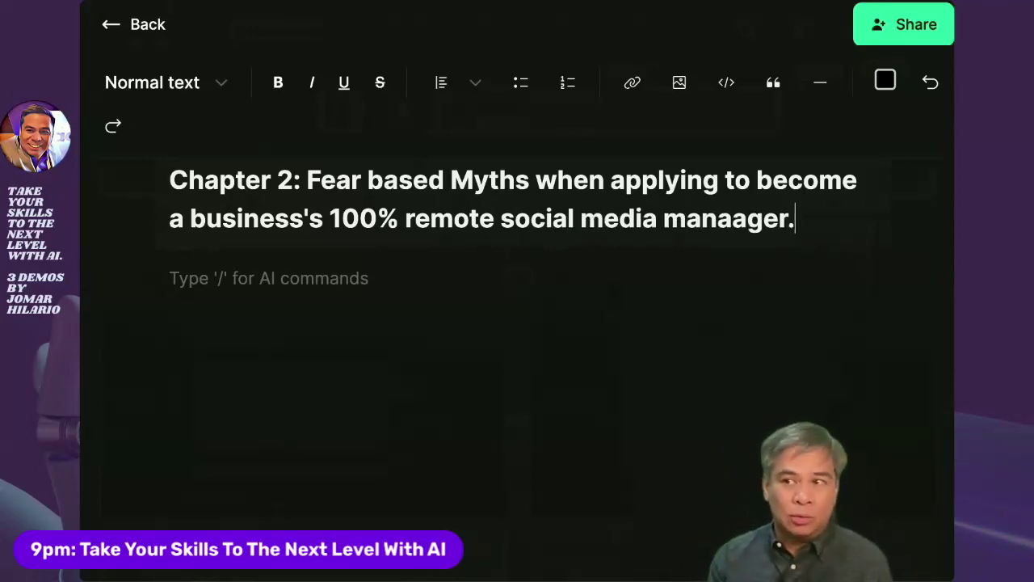
{"action": "key", "text": "BackSpace"}
{"action": "key", "text": "BackSpace"}
{"action": "key", "text": "BackSpace"}
{"action": "key", "text": "BackSpace"}
{"action": "key", "text": "BackSpace"}
{"action": "type", "text": "ger."}
Copy the chapter title into the question of a Quora Answers template opened in the document body.
{"action": "key", "text": "ctrl+a"}
{"action": "key", "text": "ctrl+c"}
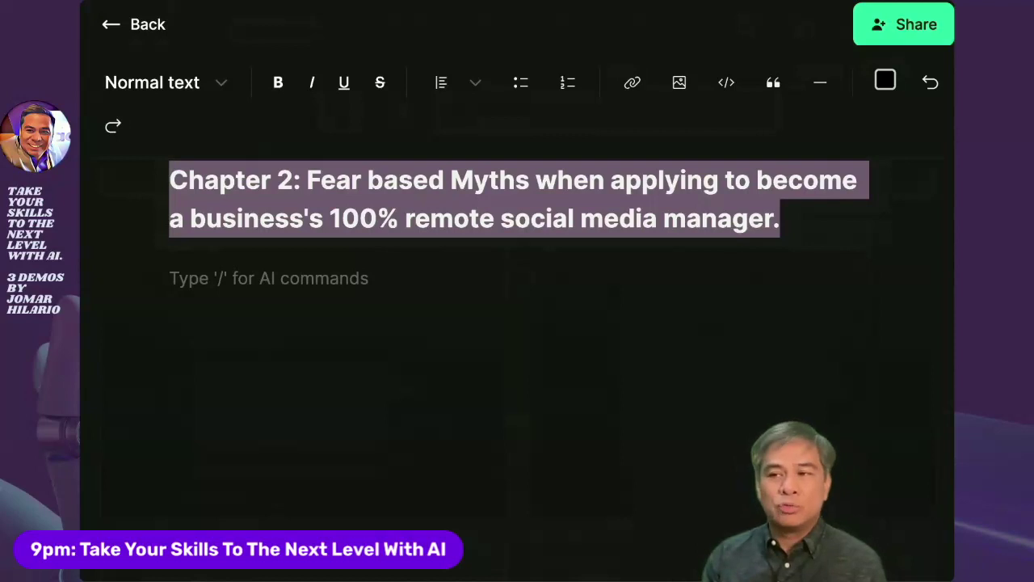
{"action": "left_click", "coordinate": [449, 272]}
{"action": "type", "text": "/q"}
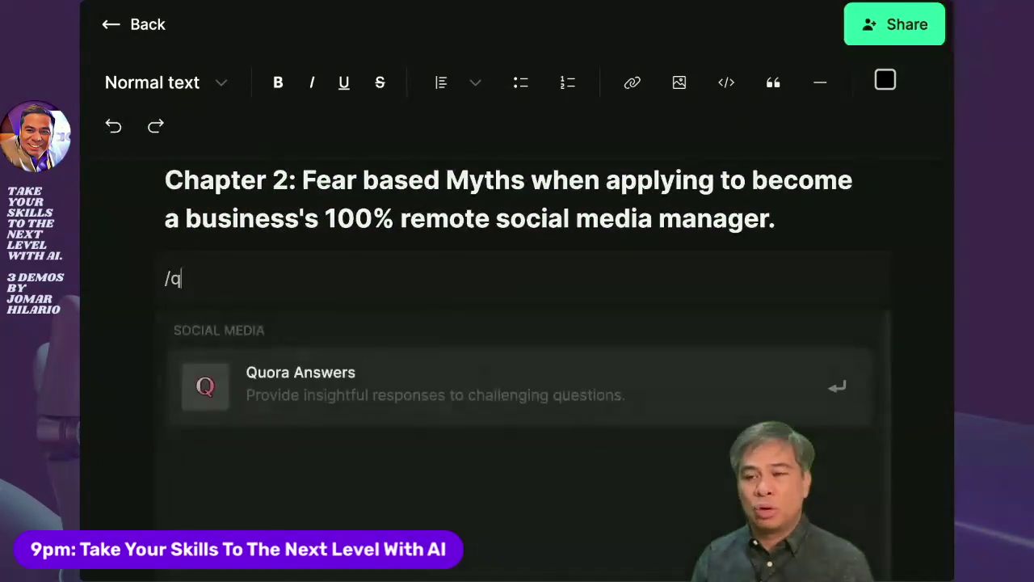
{"action": "key", "text": "Return"}
{"action": "key", "text": "ctrl+v"}
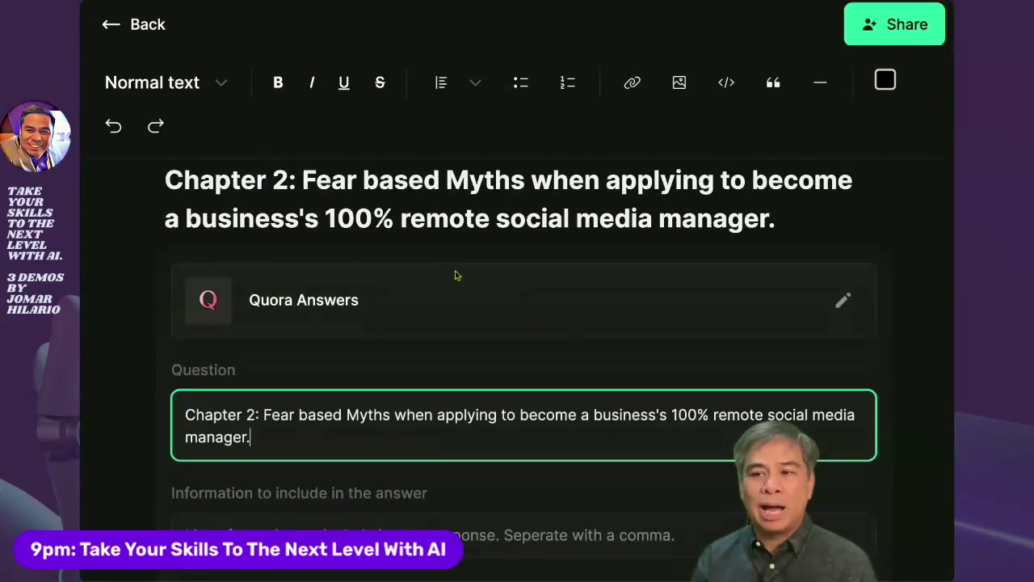
Replace "Chapter 2:" at the start of the question with "What are the 10".
{"action": "left_click", "coordinate": [266, 414]}
{"action": "key", "text": "ctrl+shift+End"}
{"action": "left_click_drag", "start_coordinate": [185, 415], "coordinate": [260, 414]}
{"action": "type", "text": "What are the 10"}
{"action": "key", "text": "BackSpace"}
{"action": "key", "text": "BackSpace"}
{"action": "key", "text": "BackSpace"}
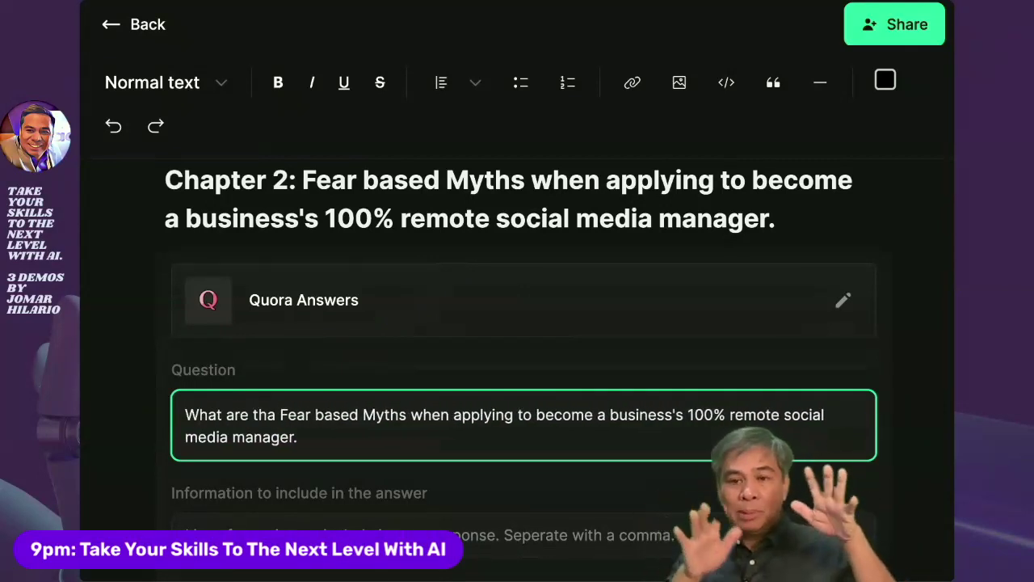
{"action": "type", "text": "100% remote social media manager"}
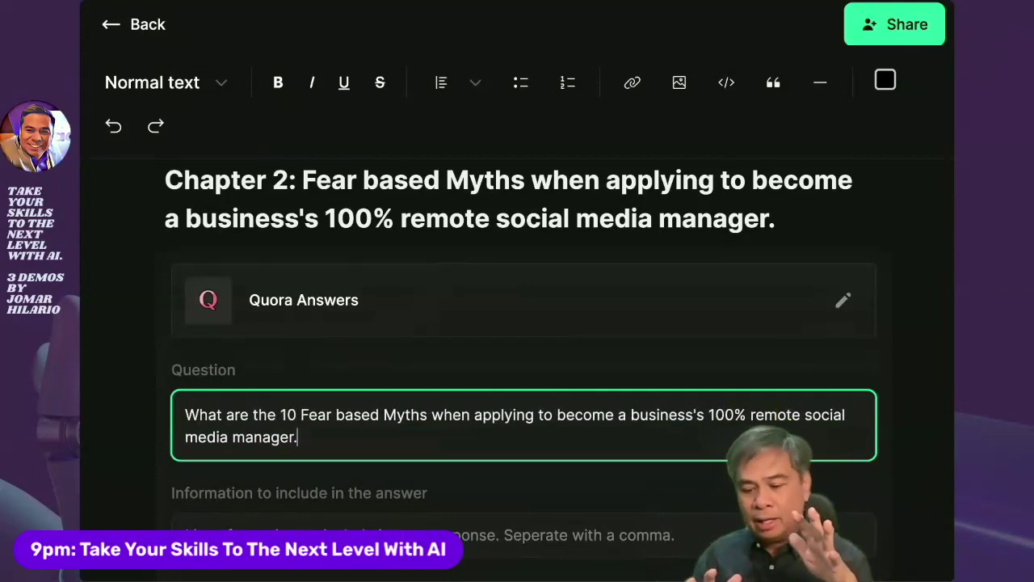
End the question with a question mark and add "This is from the point of view of a newbie.".
{"action": "type", "text": "?  Th"}
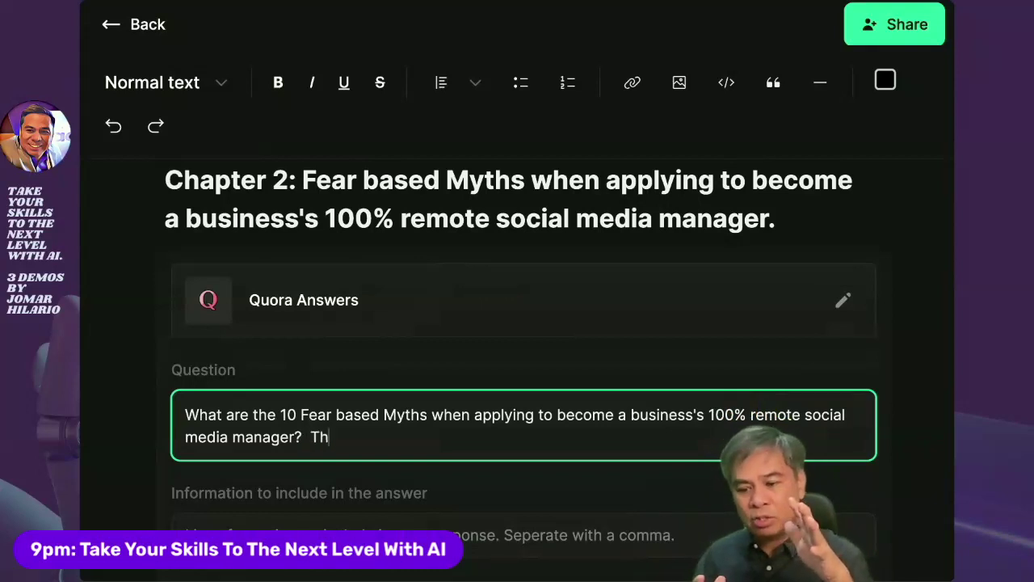
{"action": "type", "text": "is is from the poi"}
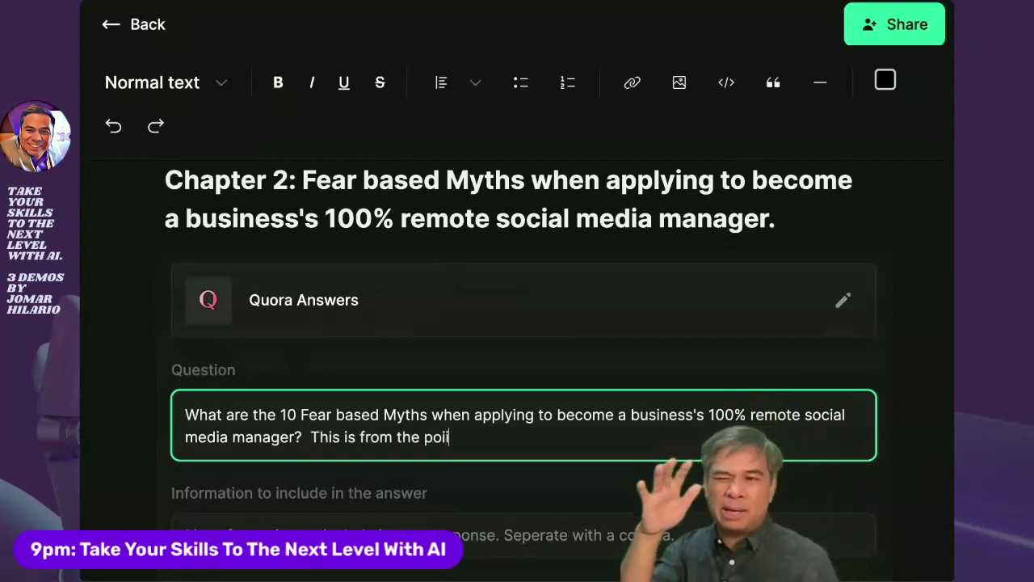
{"action": "type", "text": "nt of view o"}
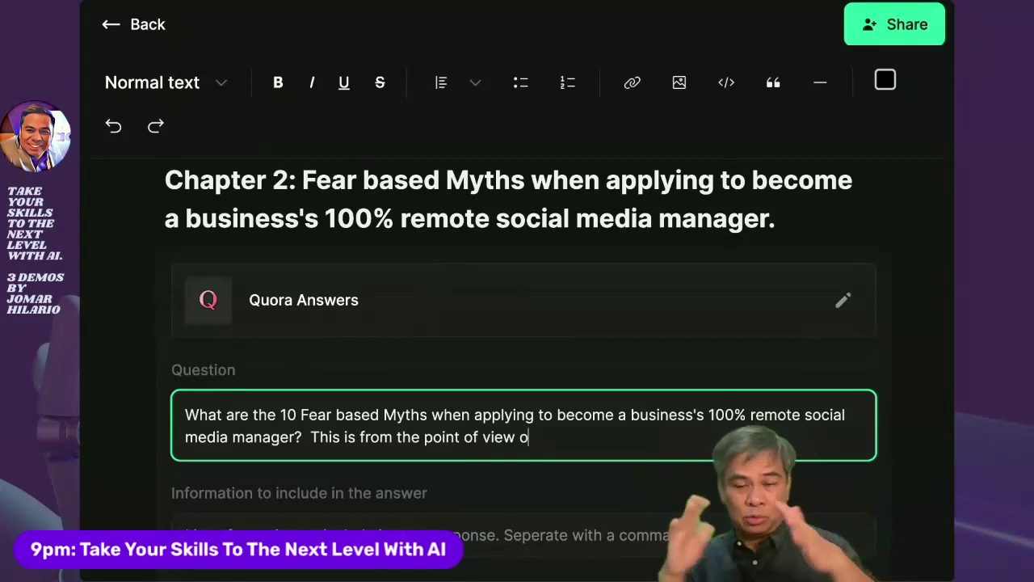
{"action": "type", "text": "f a newbie."}
Start the information to include in the answer with "The newbie knows how to manage social media - for her self.".
{"action": "scroll", "coordinate": [231, 445], "scroll_direction": "down", "scroll_amount": 1}
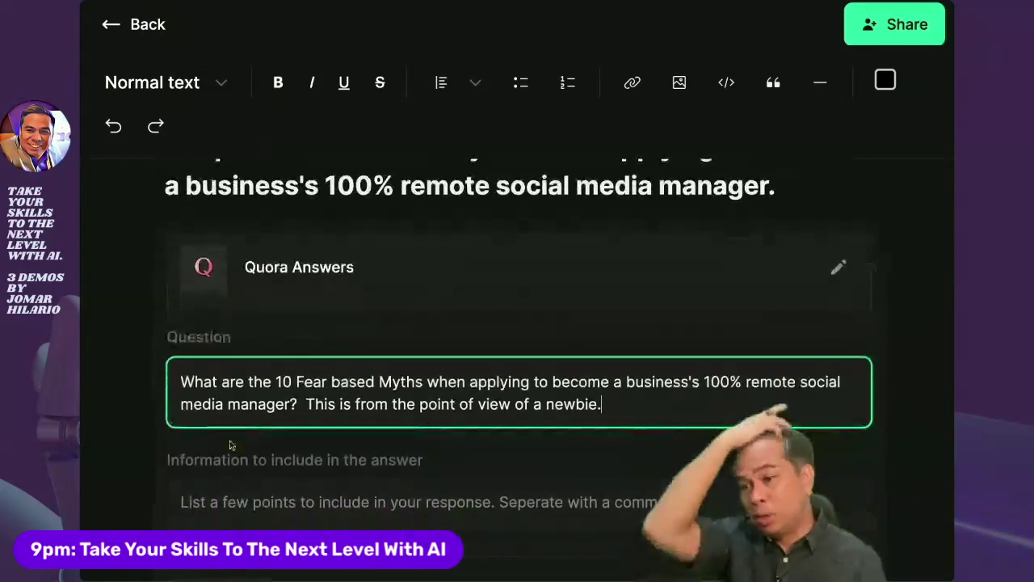
{"action": "left_click", "coordinate": [272, 501]}
{"action": "scroll", "coordinate": [273, 499], "scroll_direction": "down", "scroll_amount": 2}
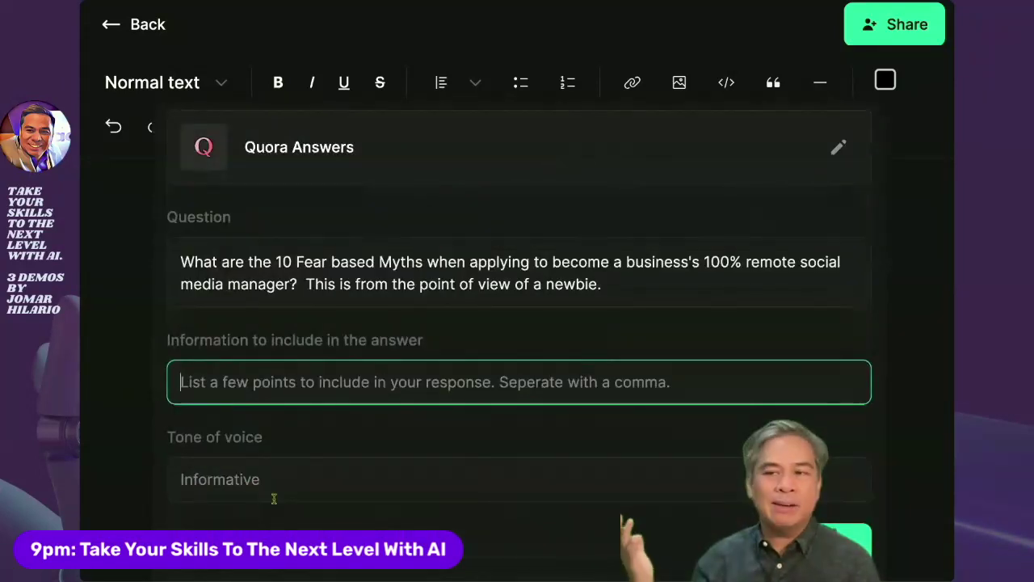
{"action": "type", "text": "The newbie "}
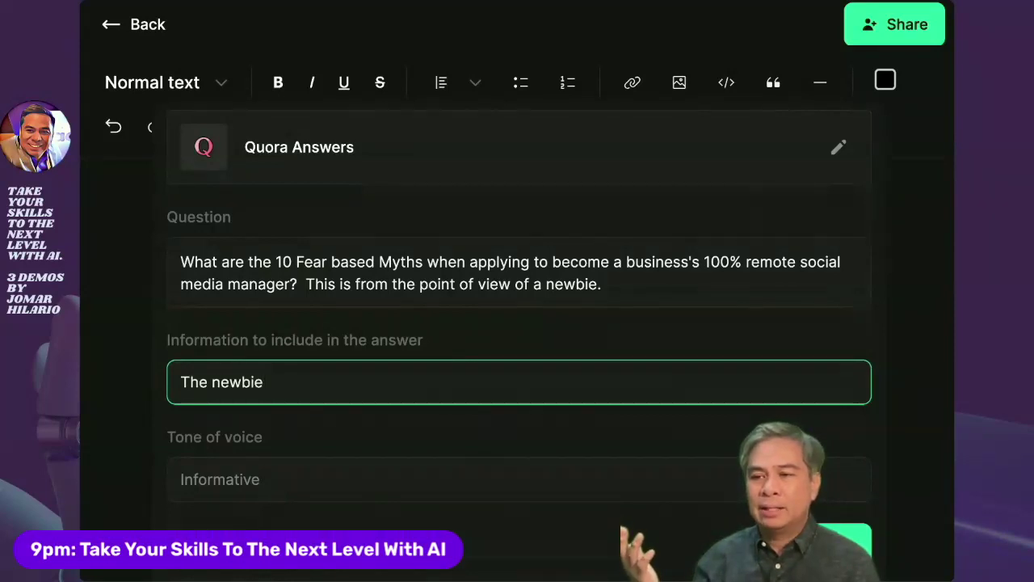
{"action": "type", "text": "knows how to manag"}
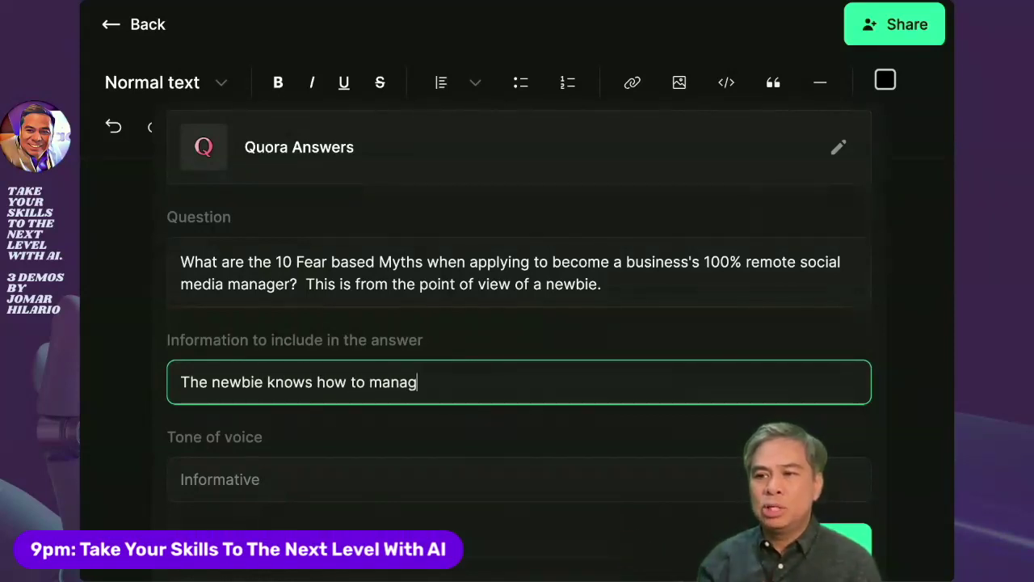
{"action": "type", "text": "e social media "}
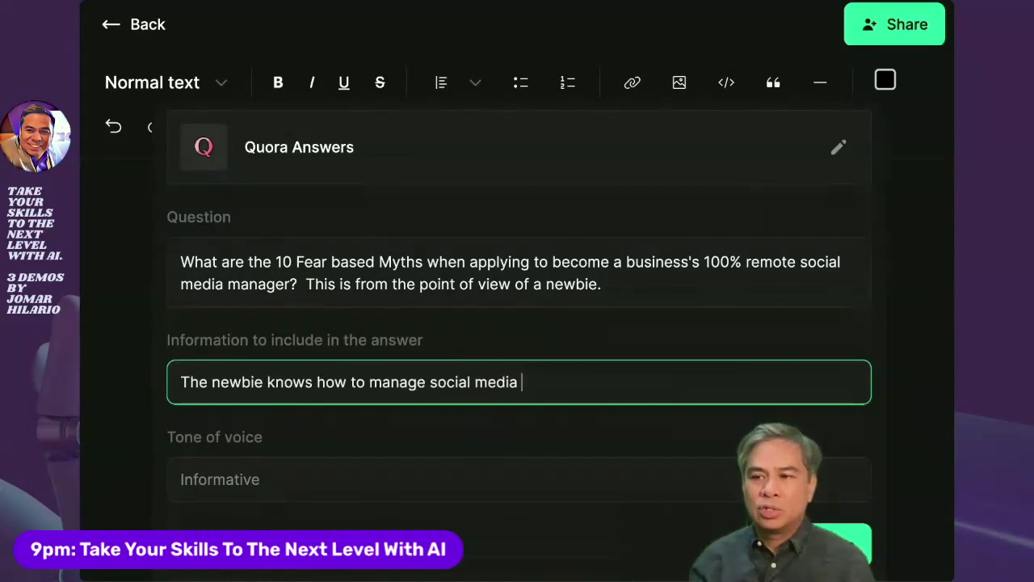
{"action": "type", "text": "- for her se"}
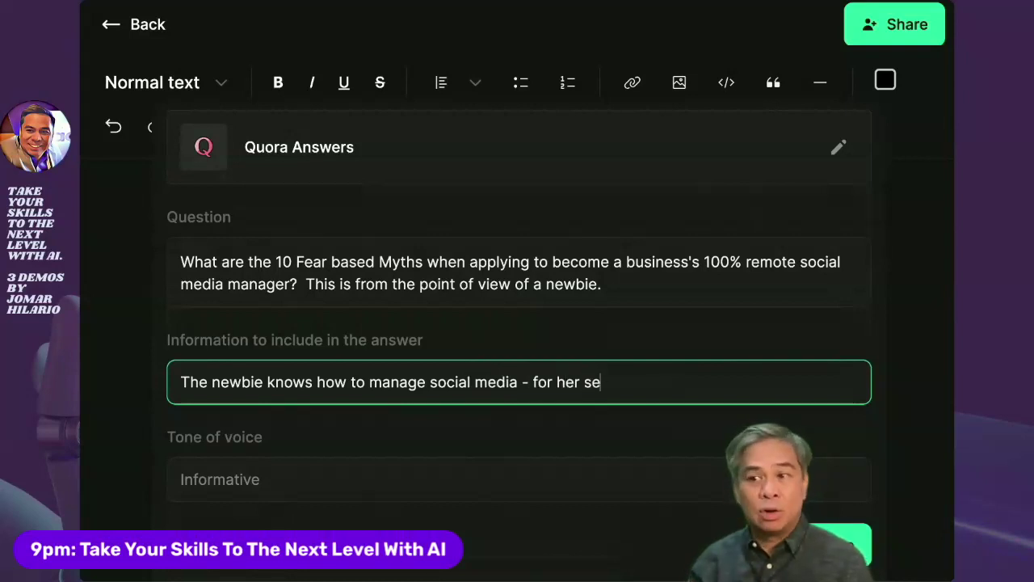
{"action": "key", "text": "BackSpace"}
{"action": "key", "text": "BackSpace"}
{"action": "type", "text": "self. But she's a"}
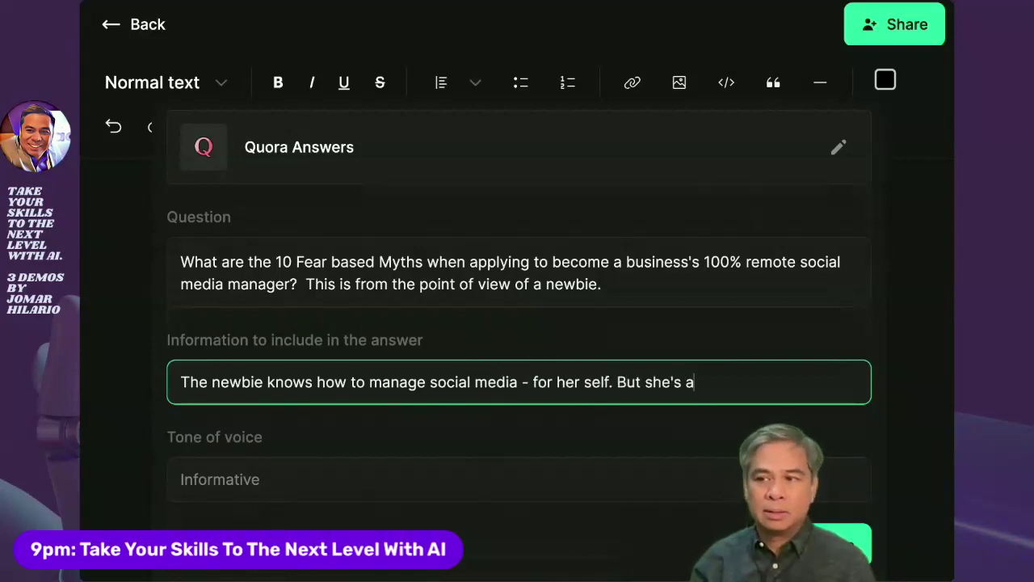
Add "But she's afraid to do it for a company. It may be too much for her." to the answer information.
{"action": "type", "text": "fraid to do i"}
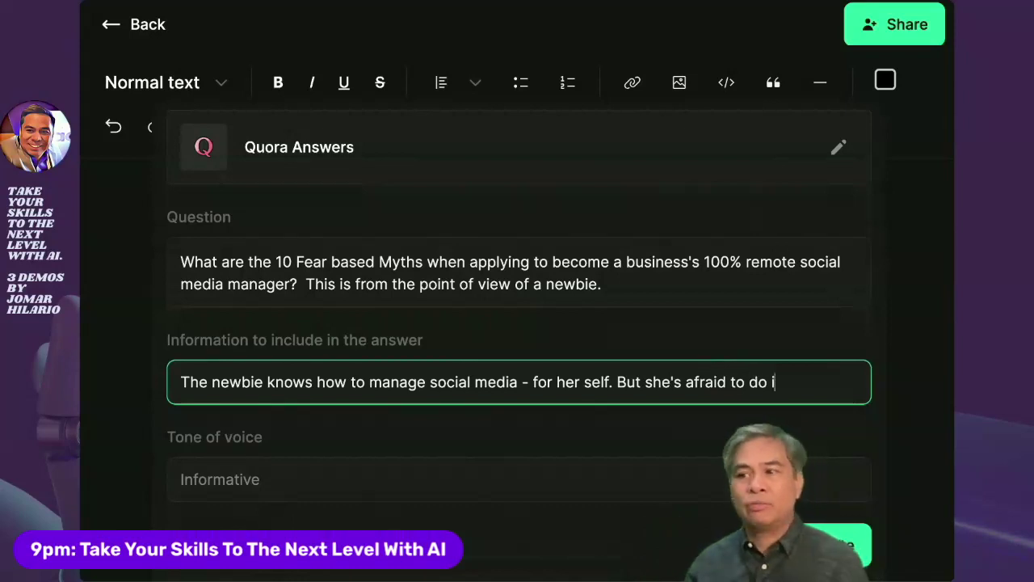
{"action": "type", "text": "t for a company. It may"}
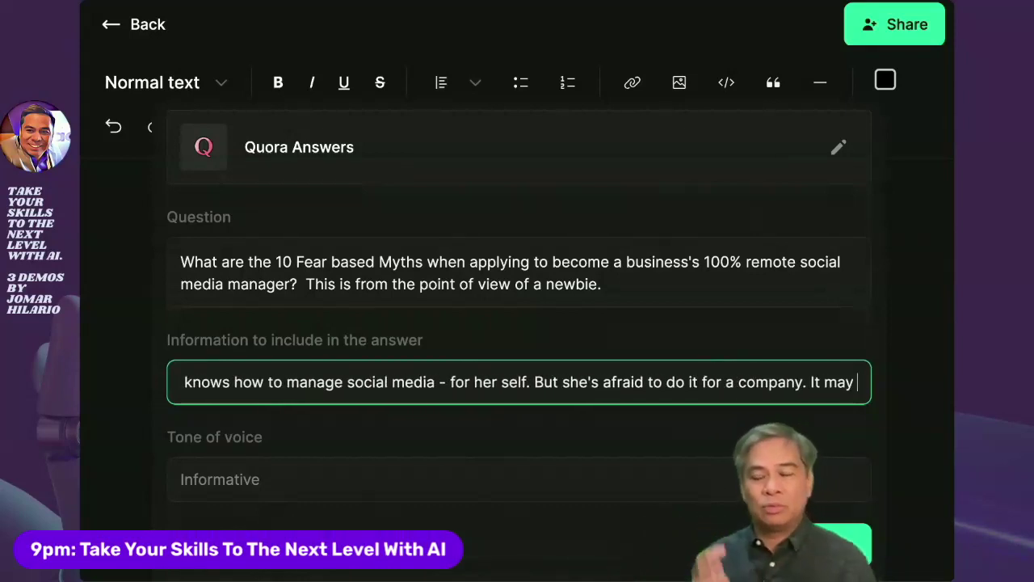
{"action": "type", "text": " be too much for her. Assu"}
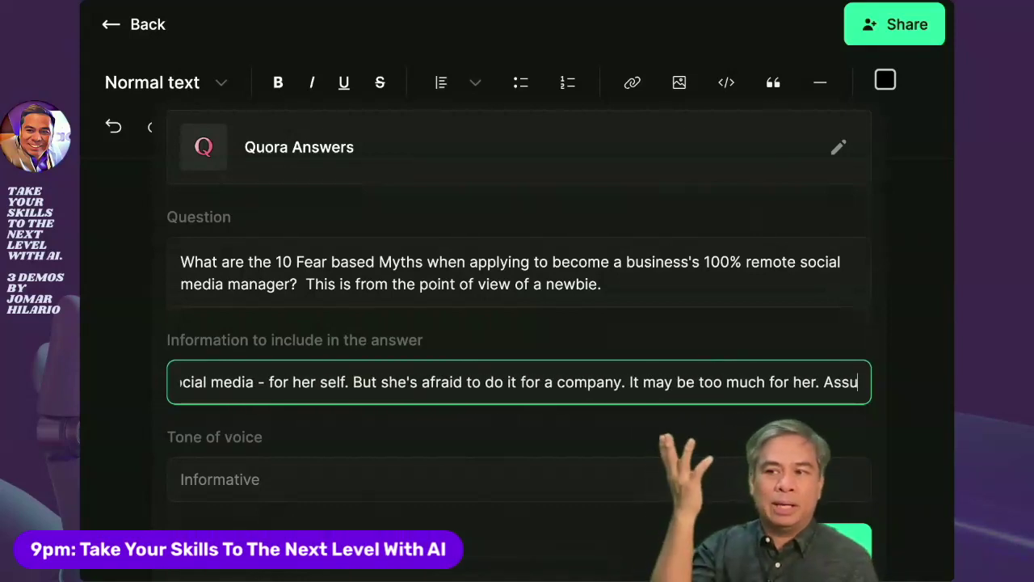
Continue the answer information with "Assure her with REAL EXAMPLES of REAL companies who actually use remote teams to manage social media.".
{"action": "type", "text": "re her with REAL EXAMPLES of"}
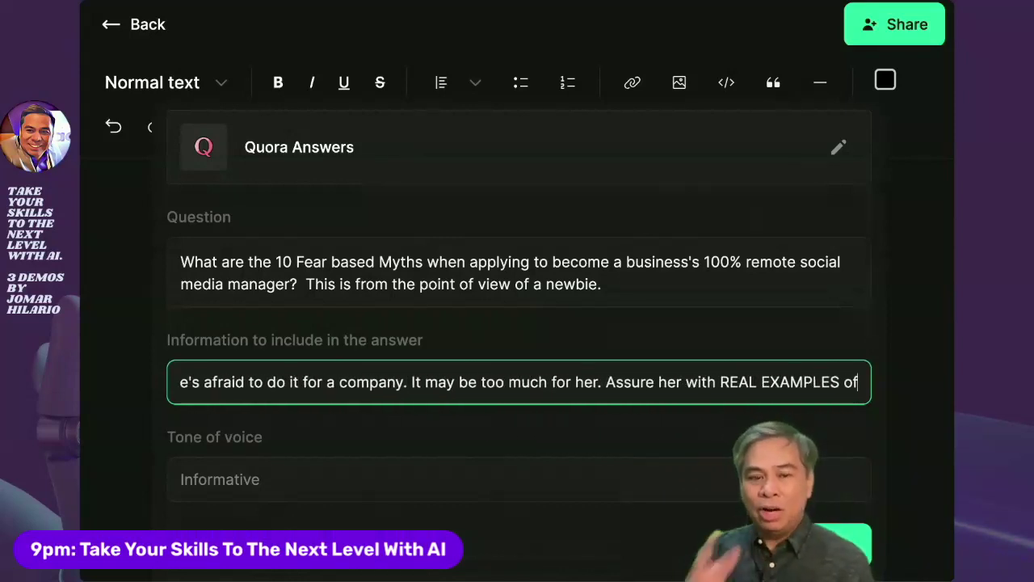
{"action": "type", "text": " REAL cmpanies who"}
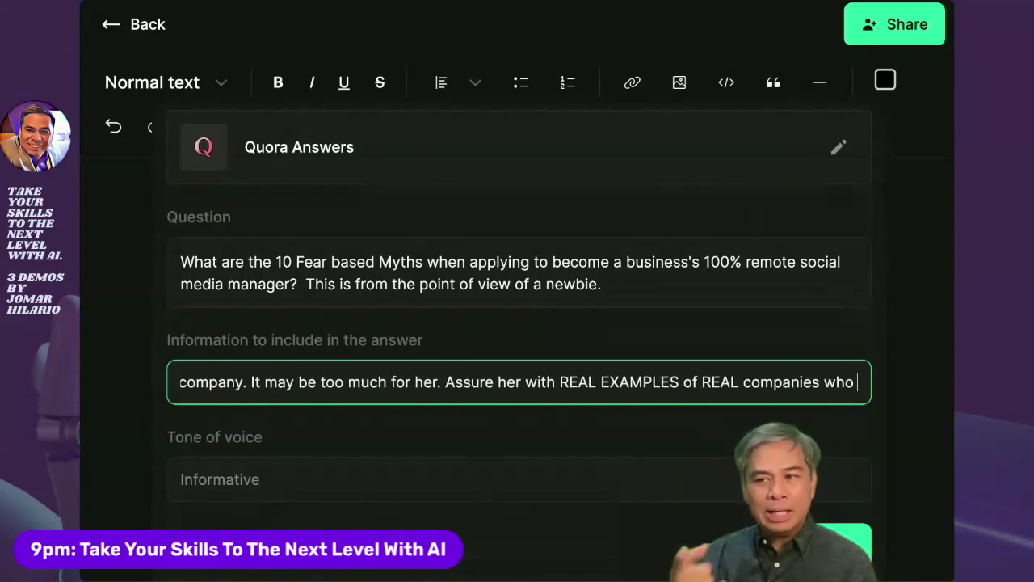
{"action": "type", "text": "tu"}
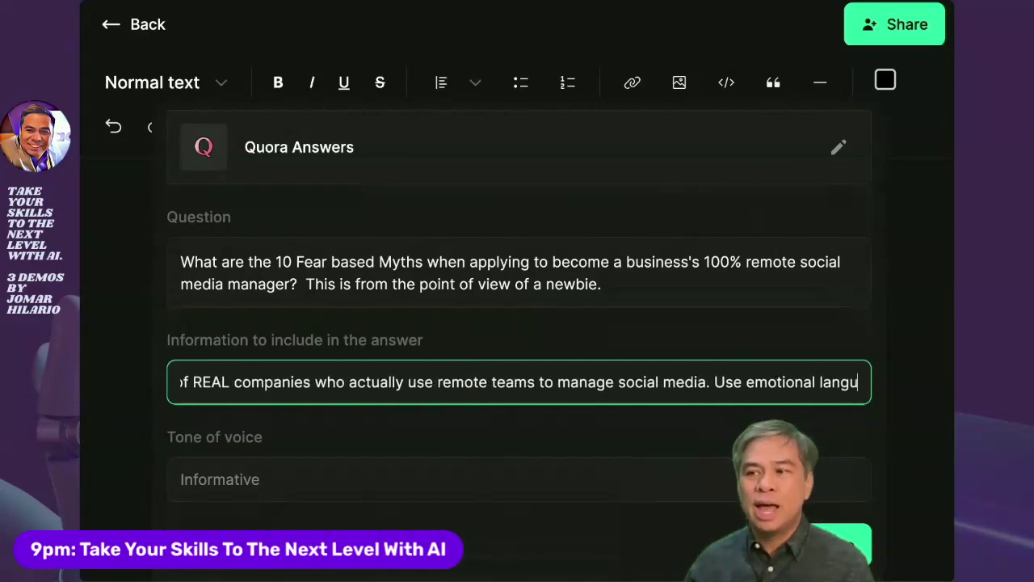
Add to the answer information: "Use emotional language - assuring. When mentioning concepts, always use story examples. And talk to me like i'm in HIGH SCHOOL.".
{"action": "type", "text": "e - assuring. When mentioning concepts, always use story examples."}
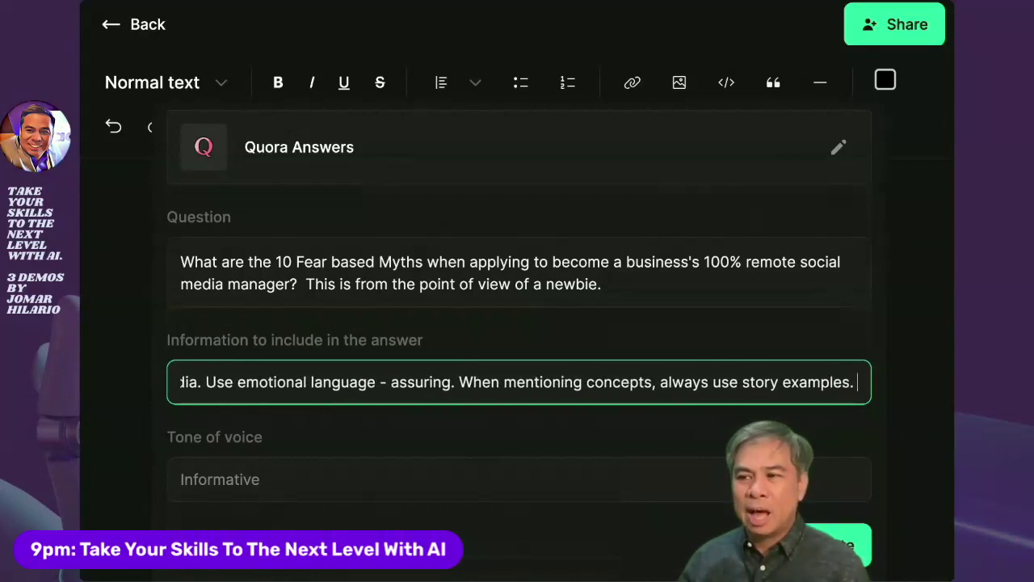
{"action": "type", "text": "ta"}
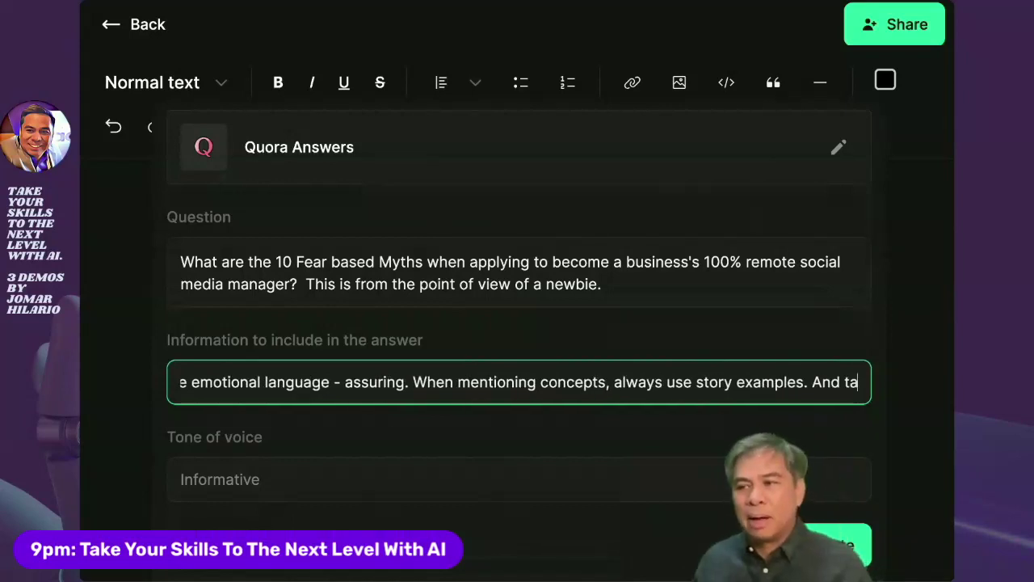
{"action": "type", "text": "lk to me like i'm "}
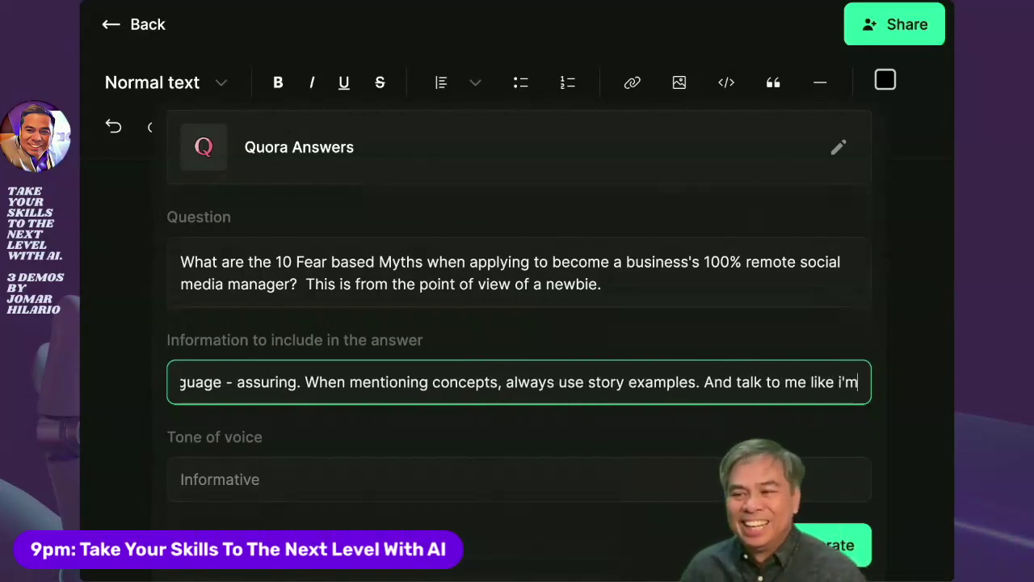
{"action": "type", "text": "in"}
{"action": "key", "text": "BackSpace"}
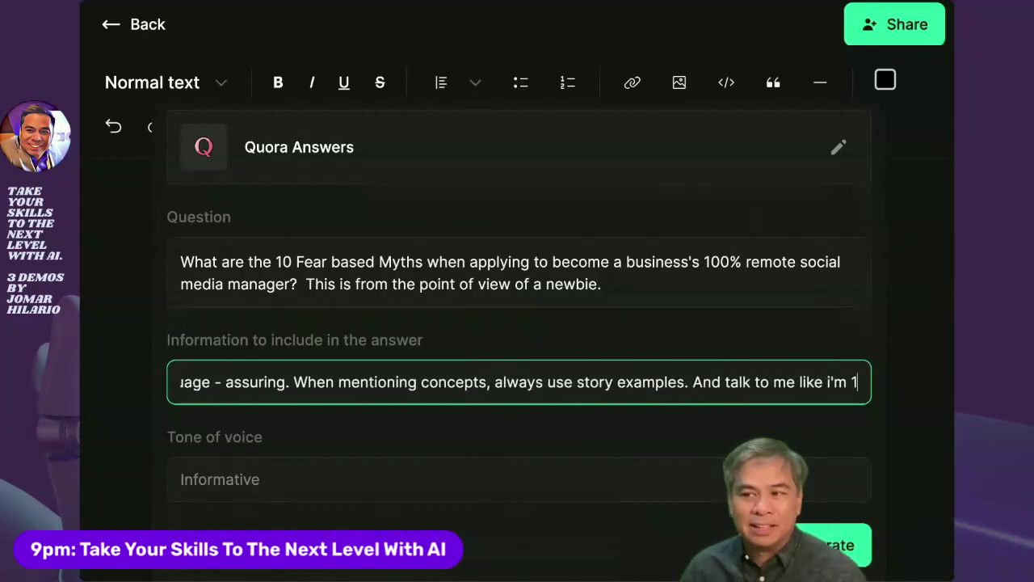
{"action": "type", "text": "n HIGH SCHOOL."}
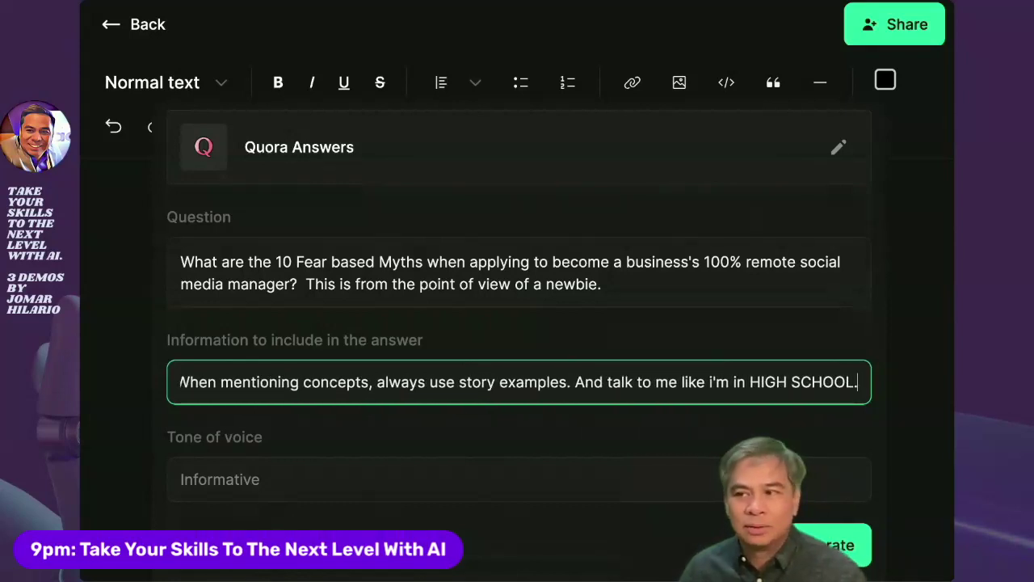
Set the tone of voice to "fun and witty", generate the Quora answer and look through the resulting text.
{"action": "left_click", "coordinate": [267, 471]}
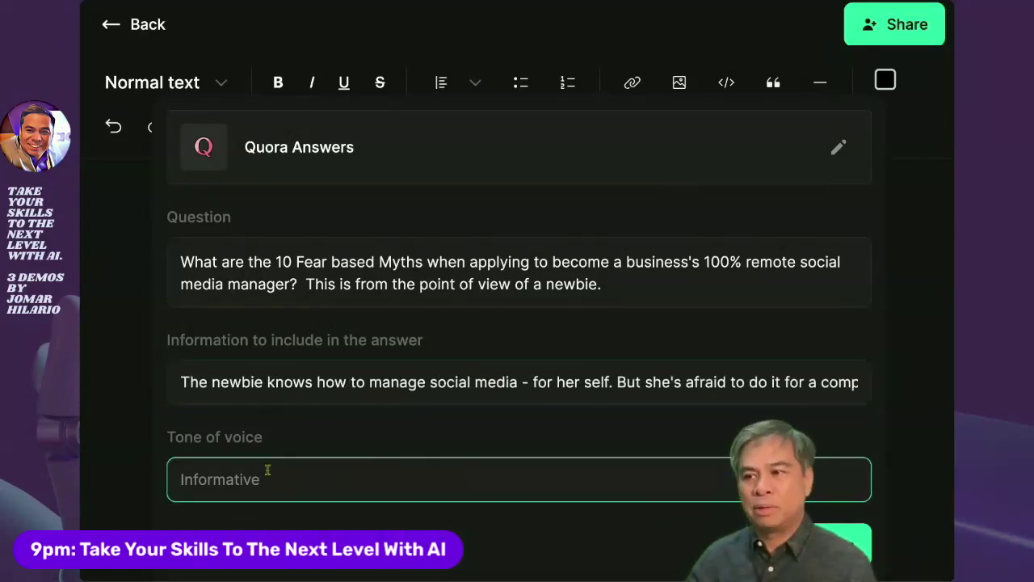
{"action": "type", "text": "fun and w"}
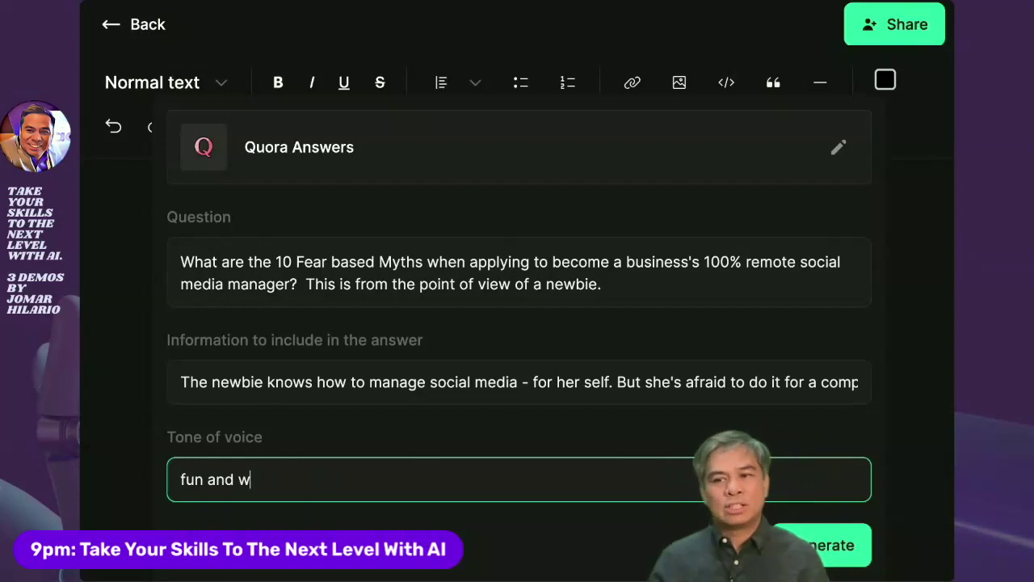
{"action": "type", "text": "itty and"}
{"action": "left_click", "coordinate": [828, 551]}
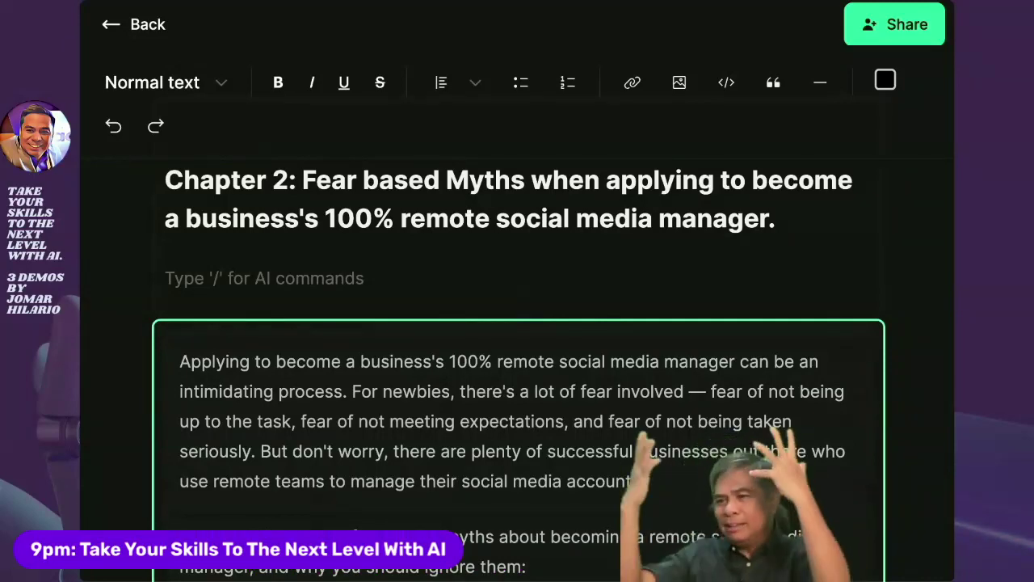
{"action": "scroll", "coordinate": [831, 462], "scroll_direction": "down", "scroll_amount": 2}
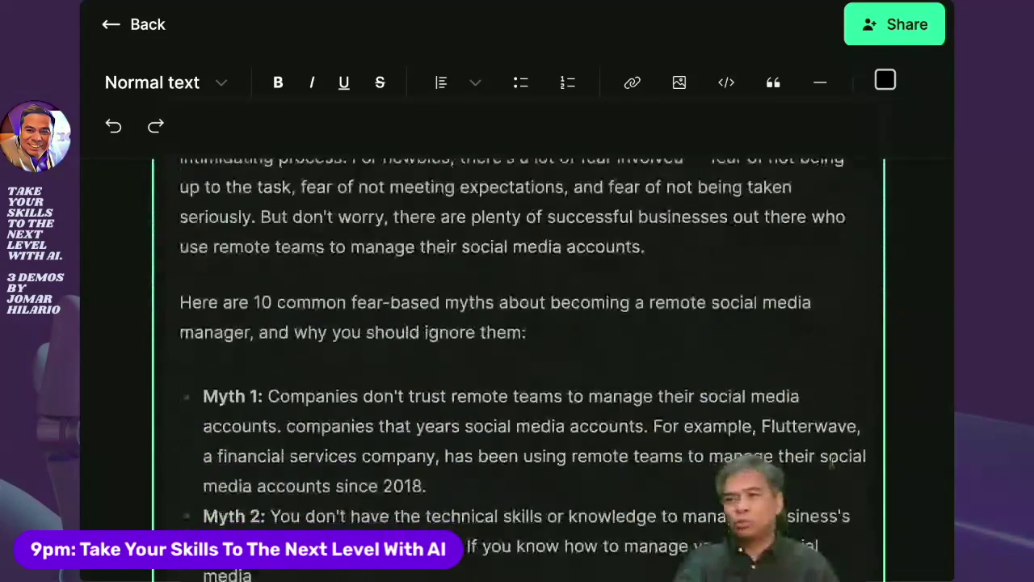